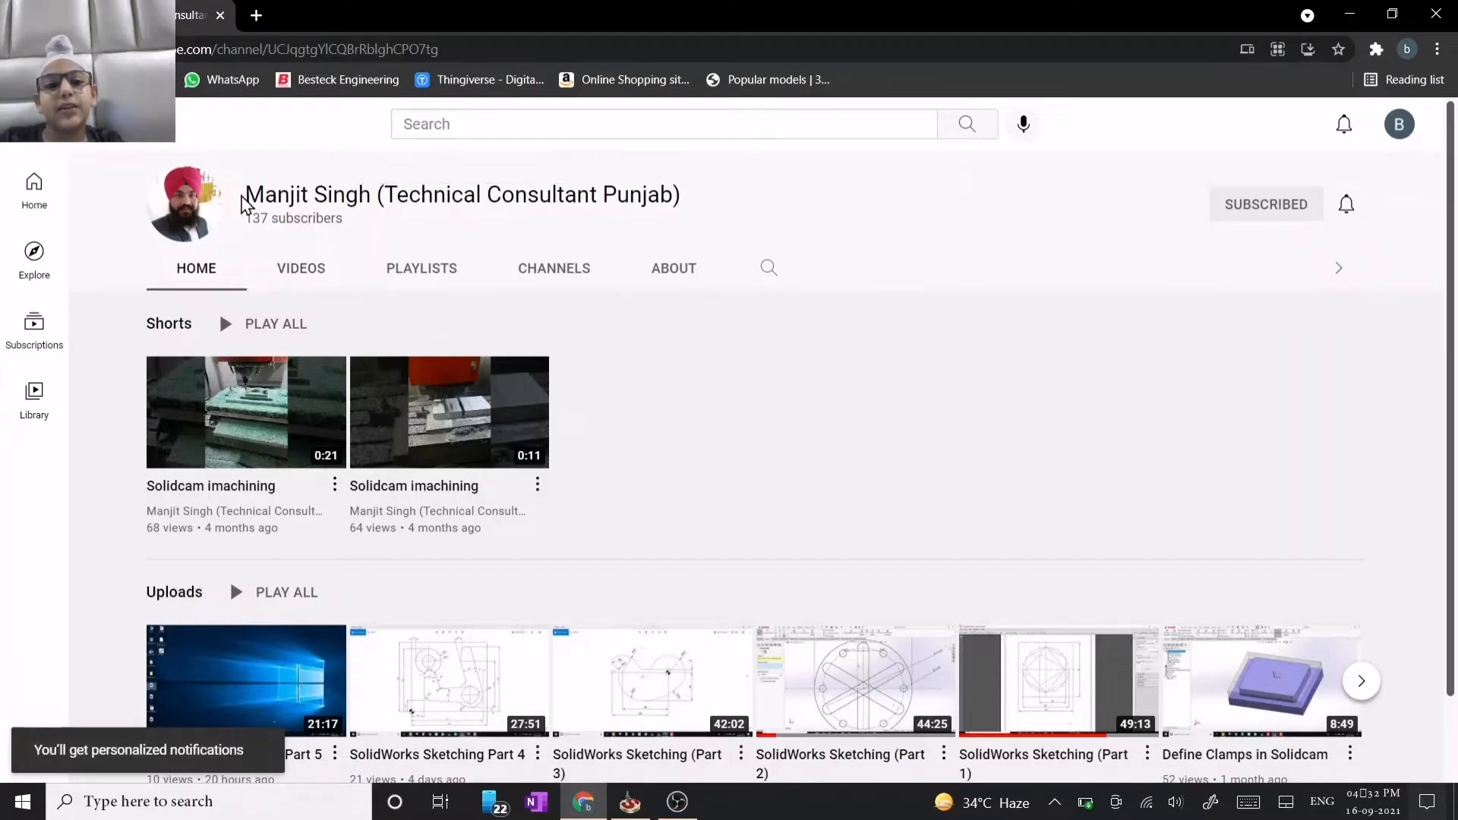
drag(245, 196, 690, 211)
click(718, 225)
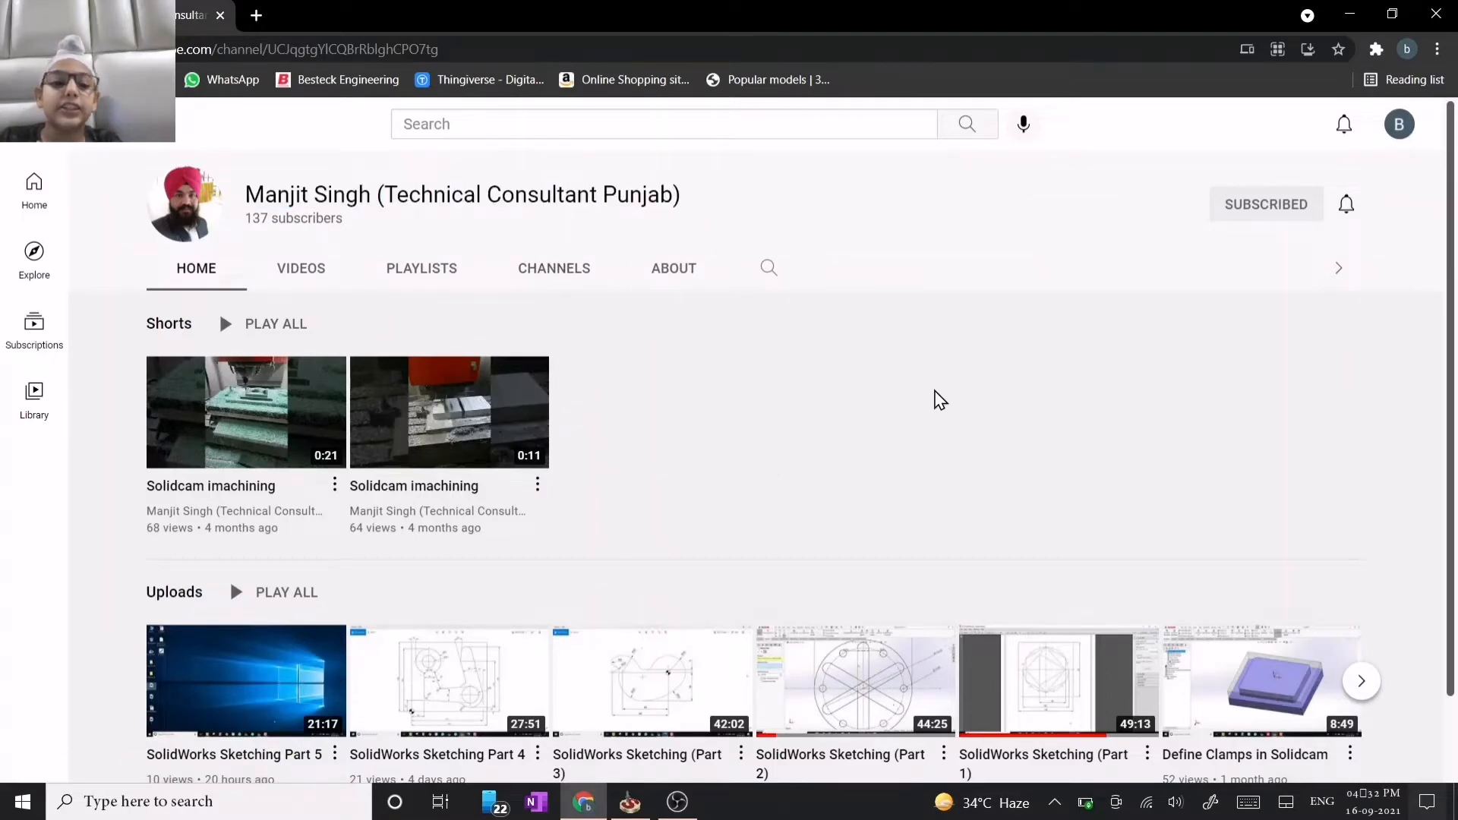
Switch to SolidWorks and sketch a center rectangle about 53 mm high, centred on the origin.
mouse_move(676, 802)
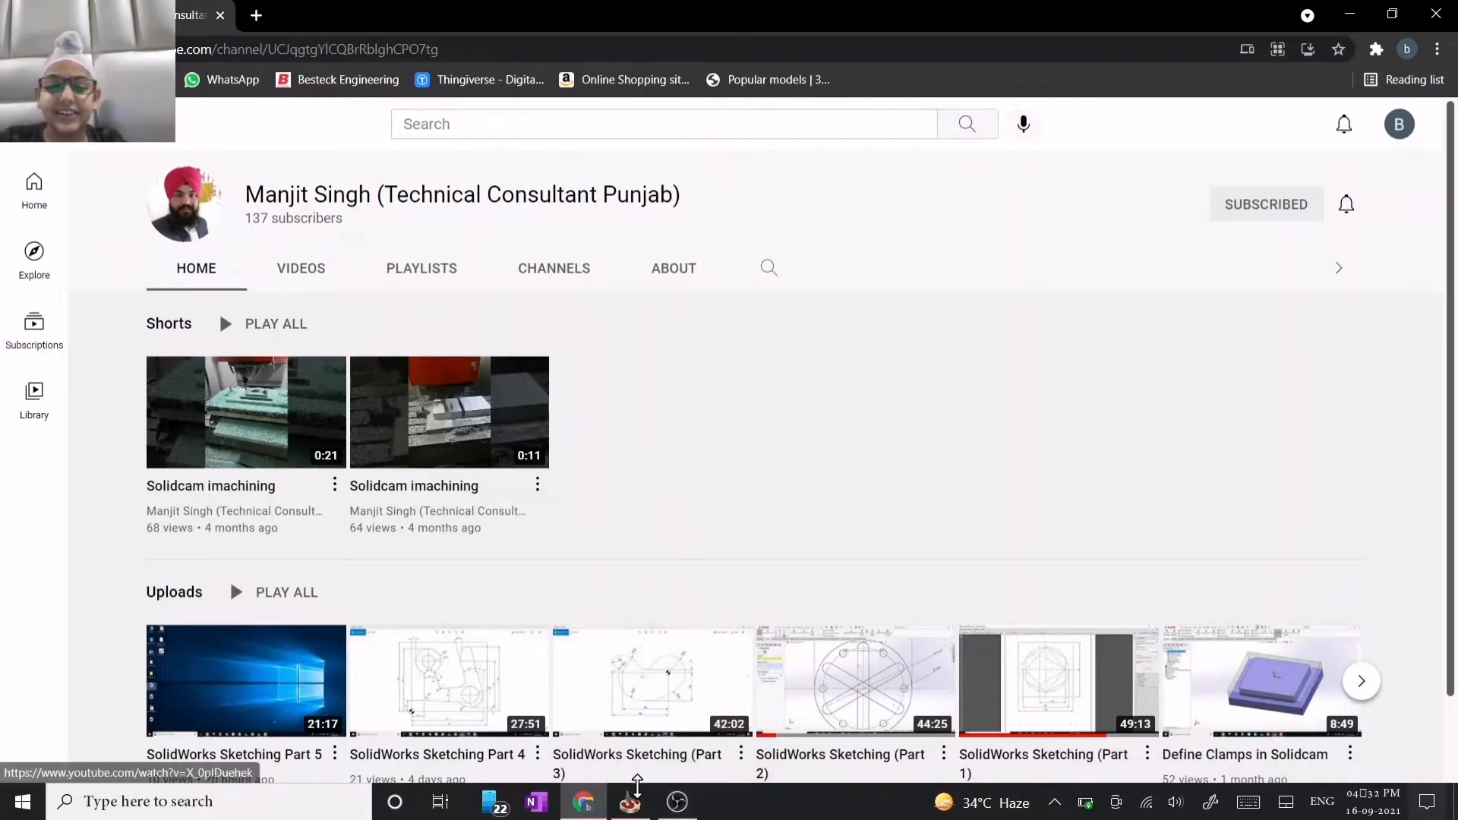
click(640, 808)
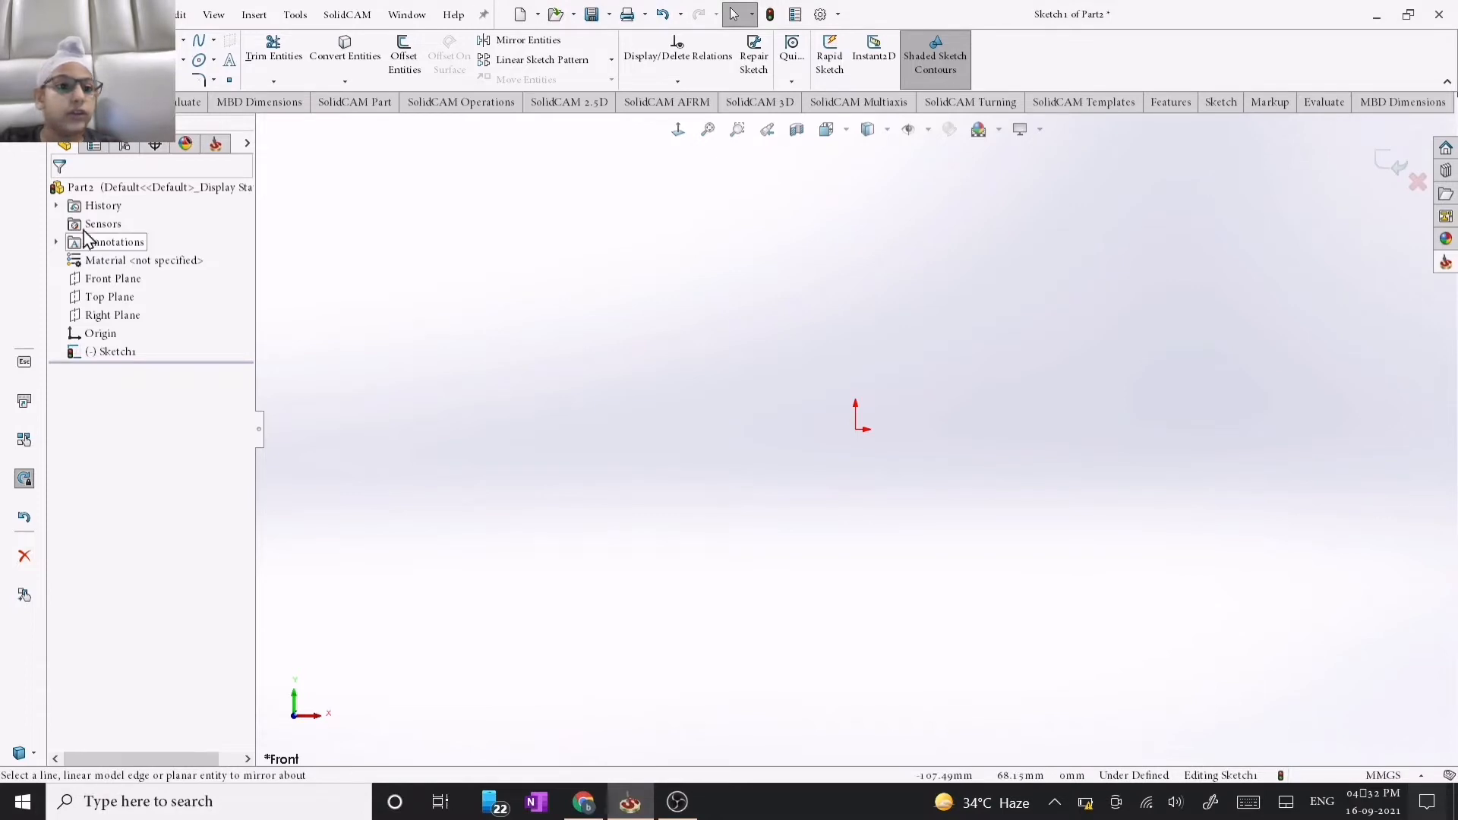
click(183, 60)
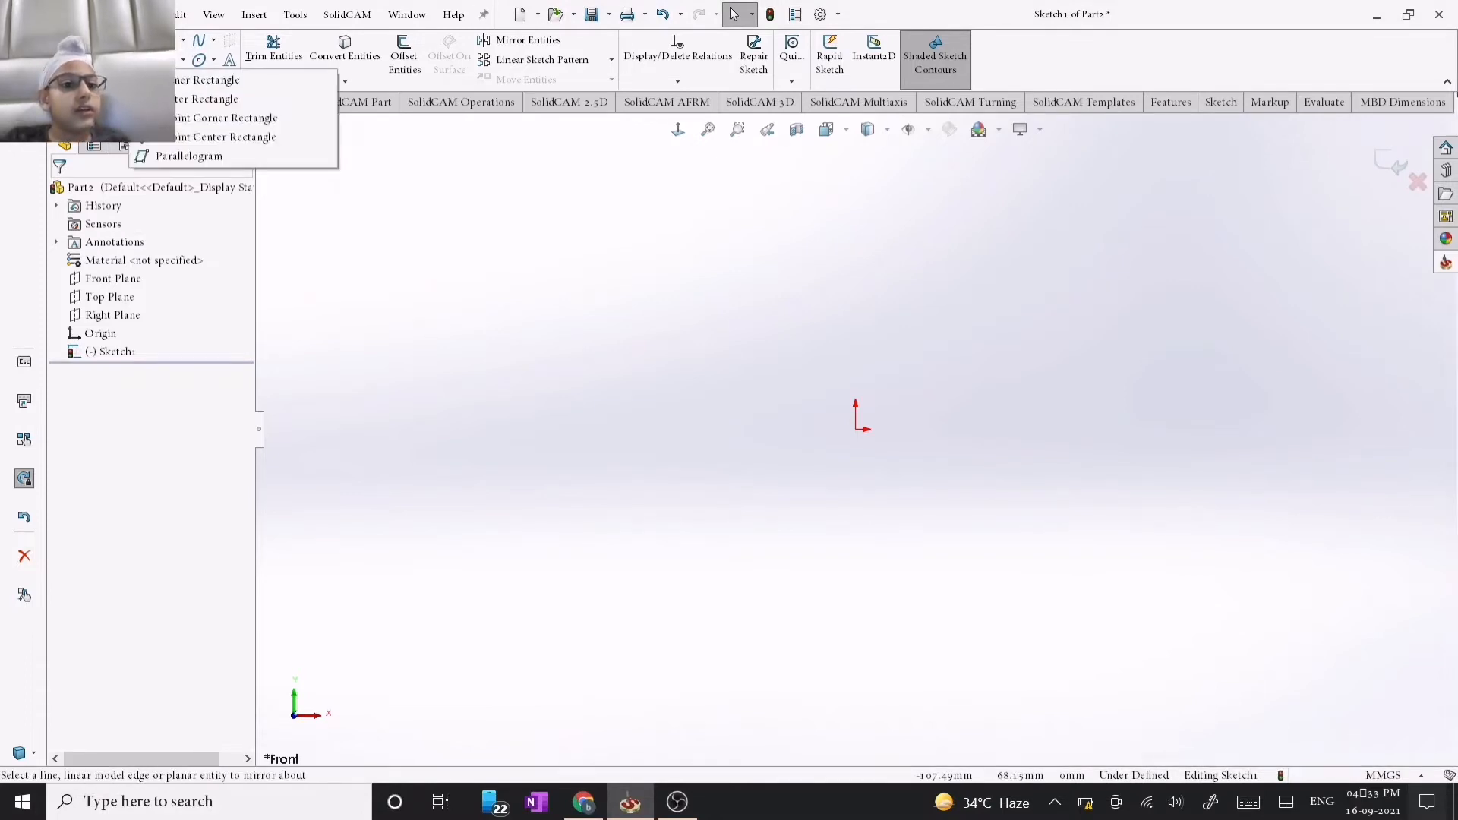
click(207, 99)
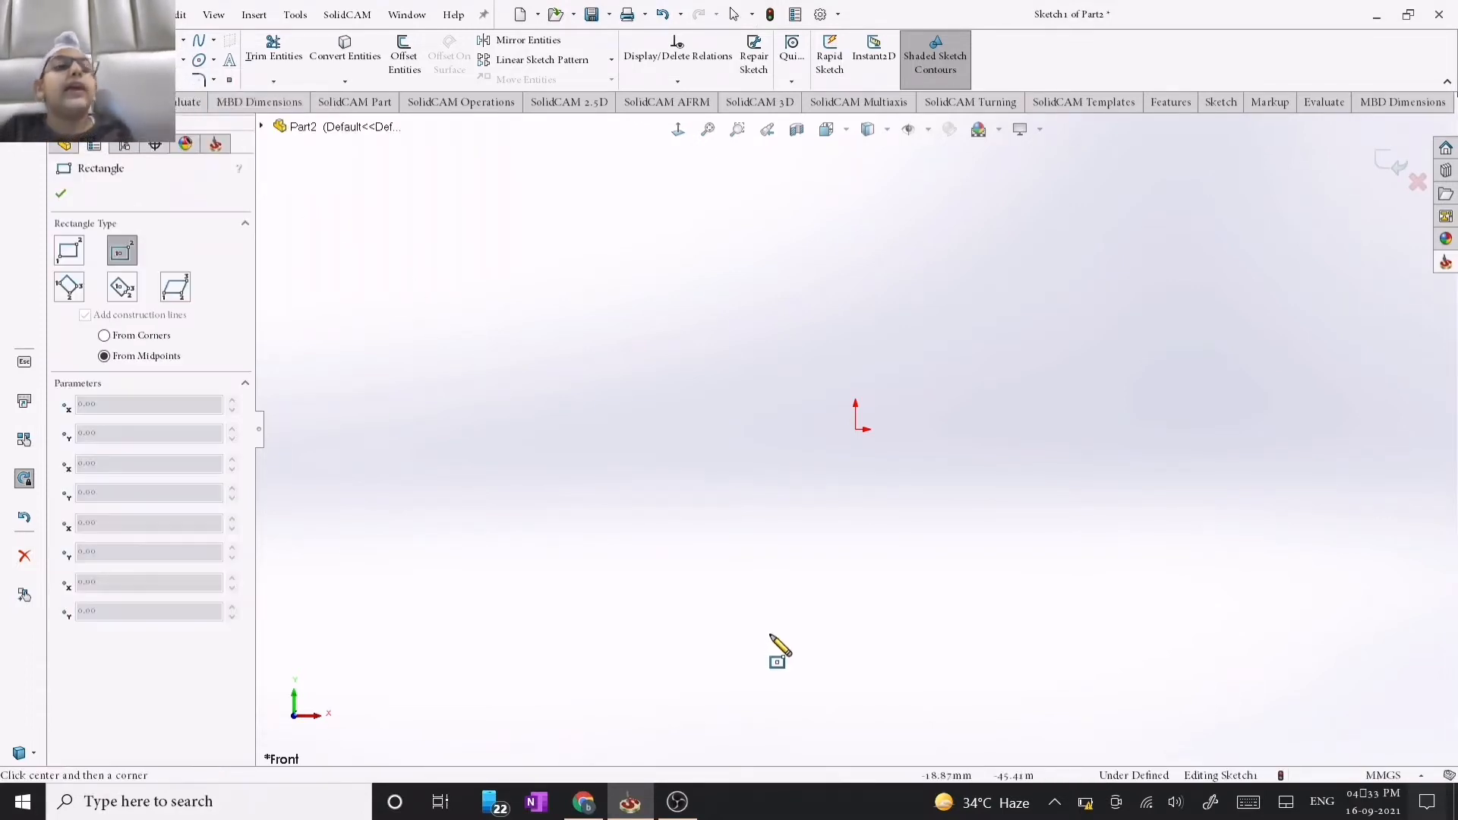
click(856, 429)
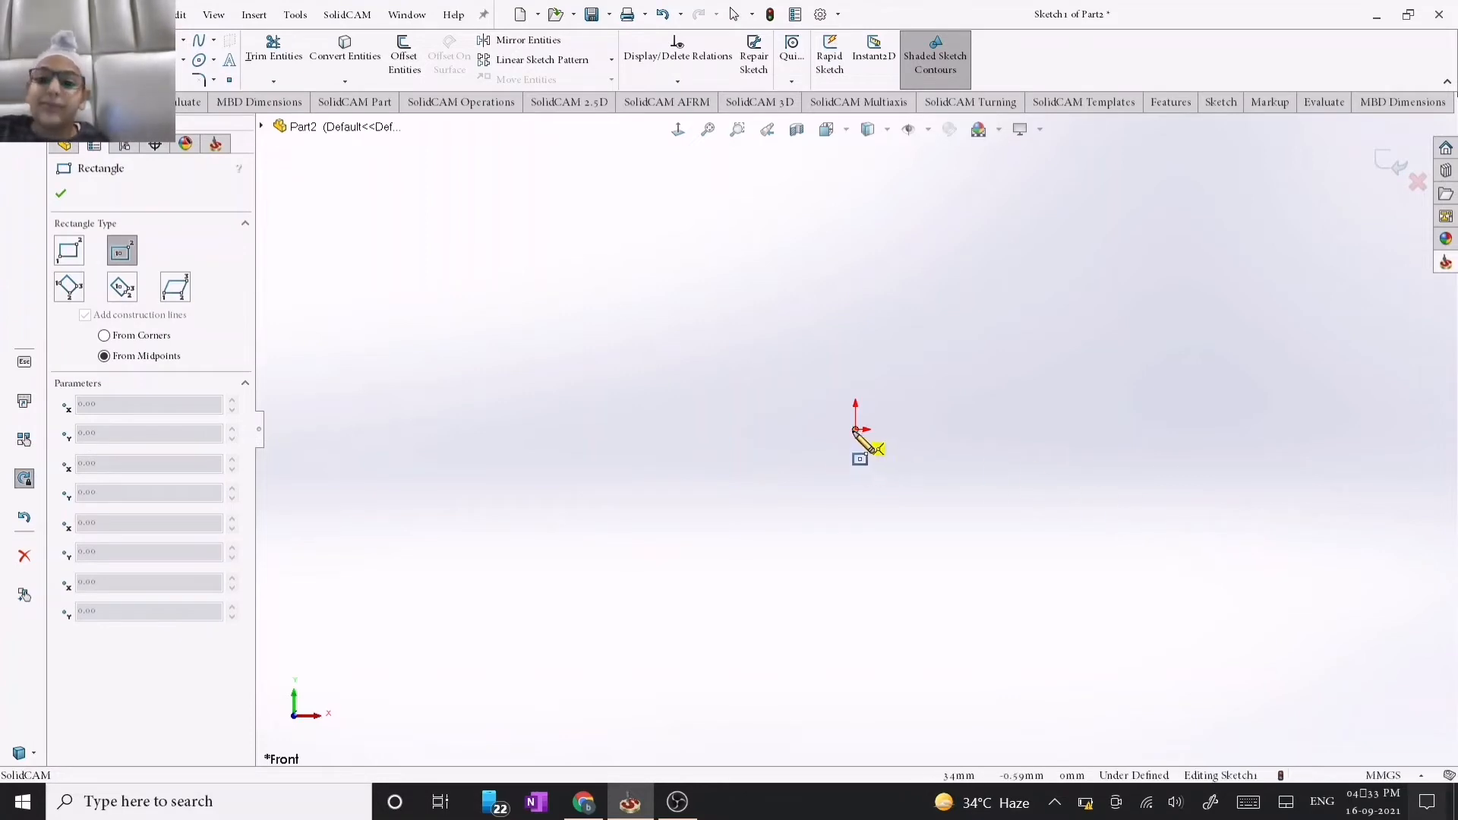
click(992, 549)
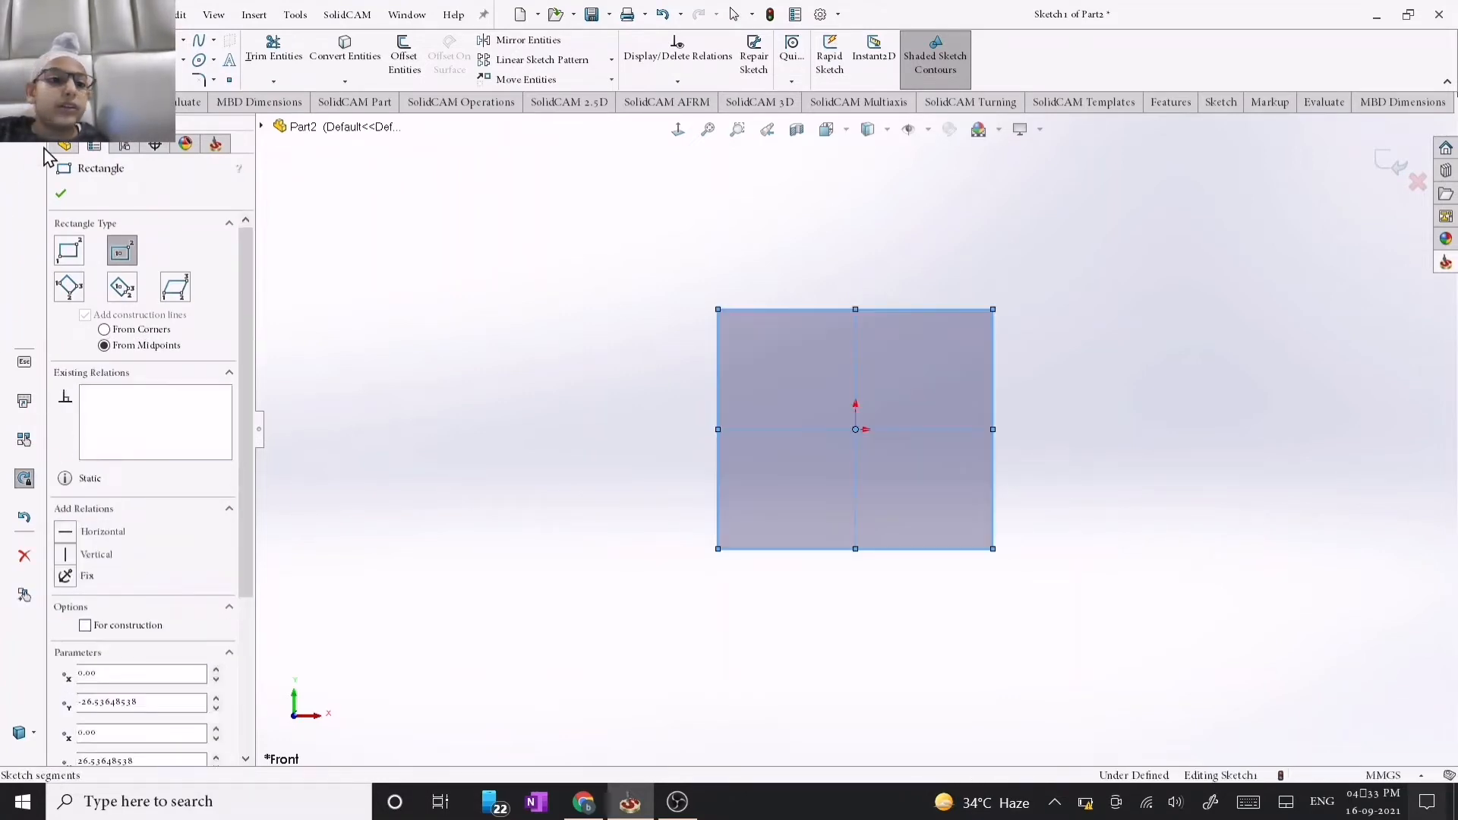
click(61, 194)
click(394, 237)
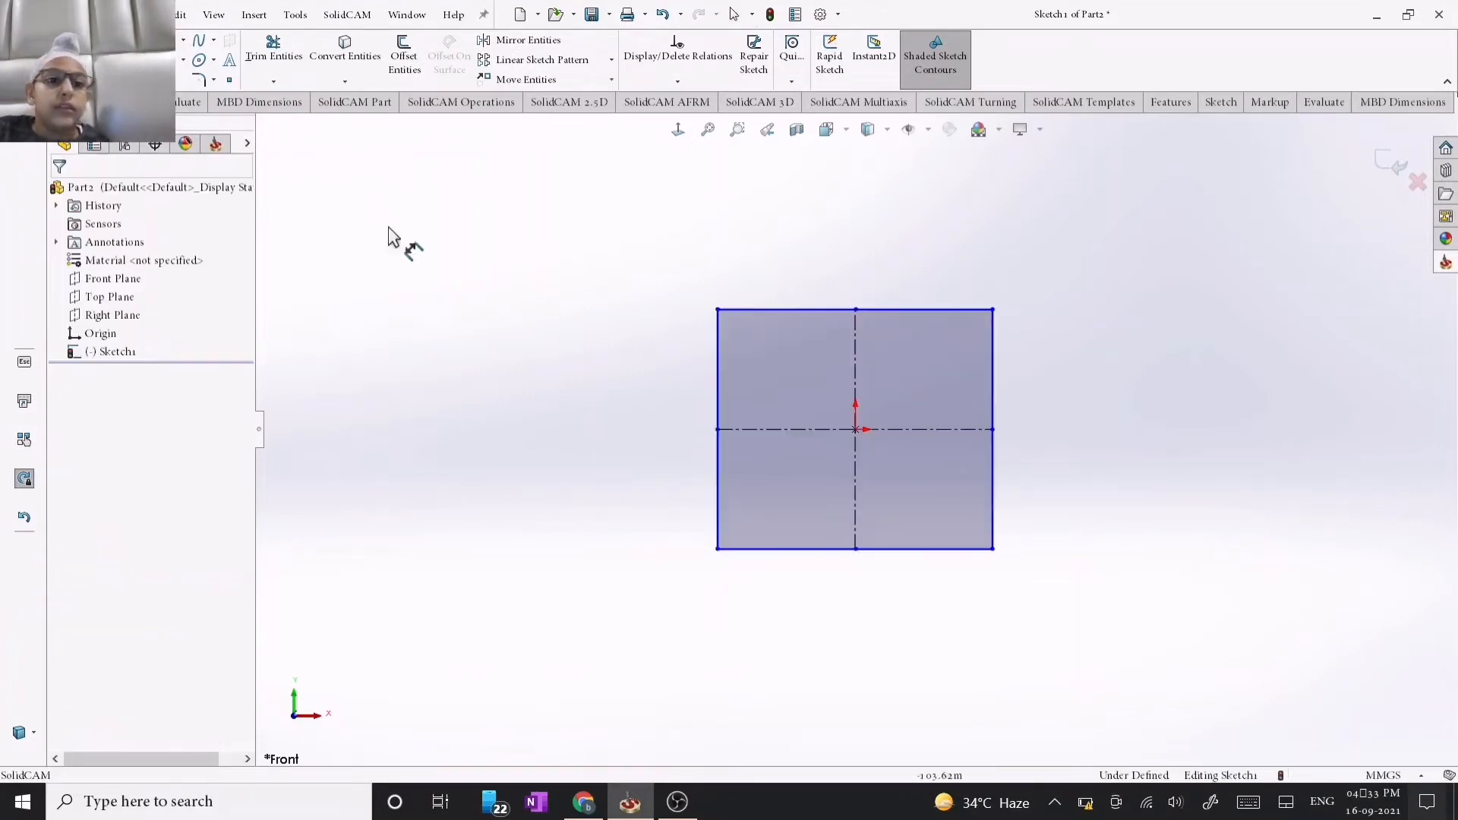
key(Escape)
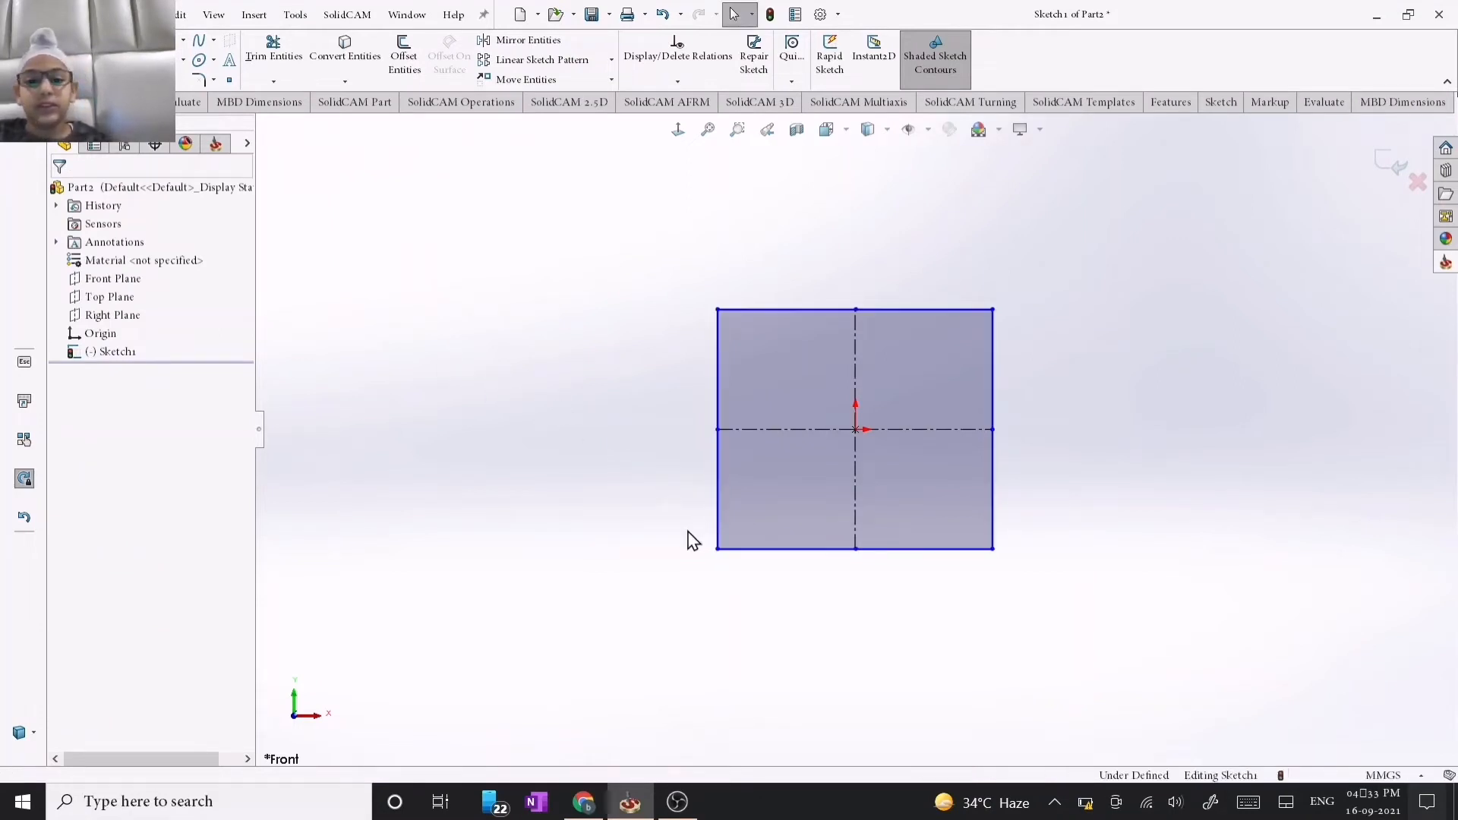
Add an Equal relation between the rectangle's left and bottom sides.
drag(781, 584, 678, 481)
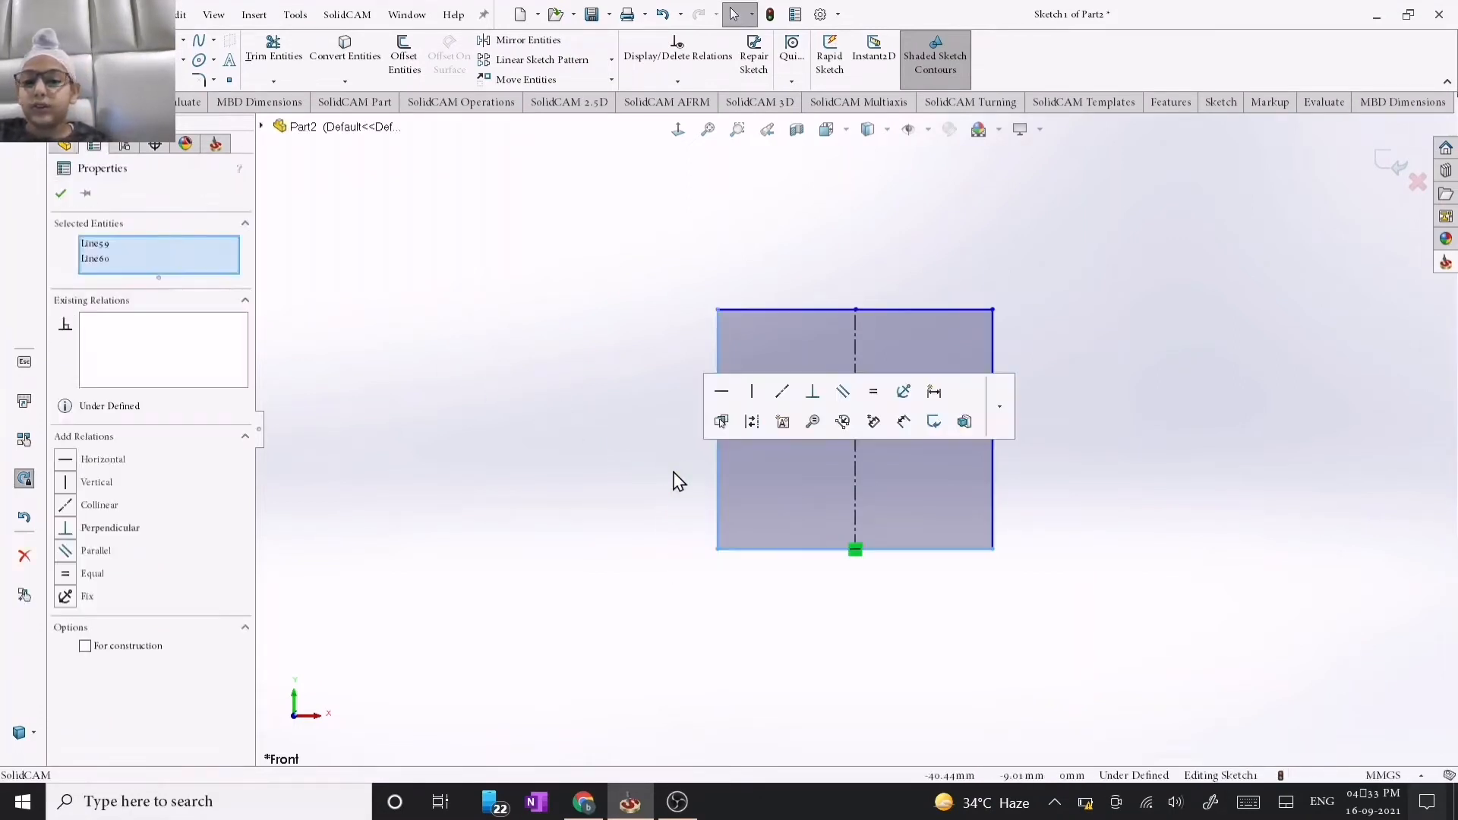
click(66, 574)
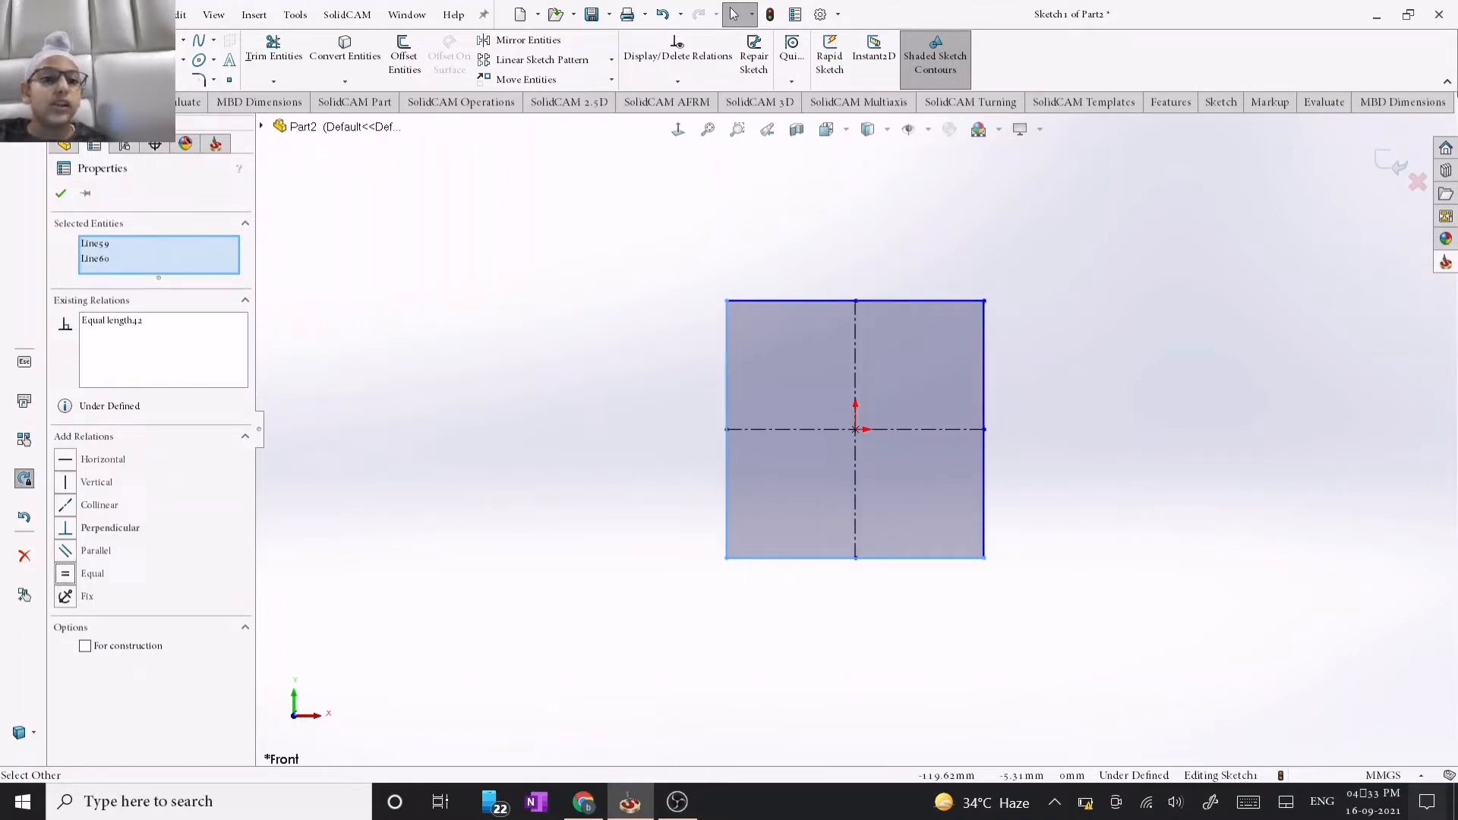
key(Escape)
Dimension the square's left side and set its length to 125 mm.
click(728, 479)
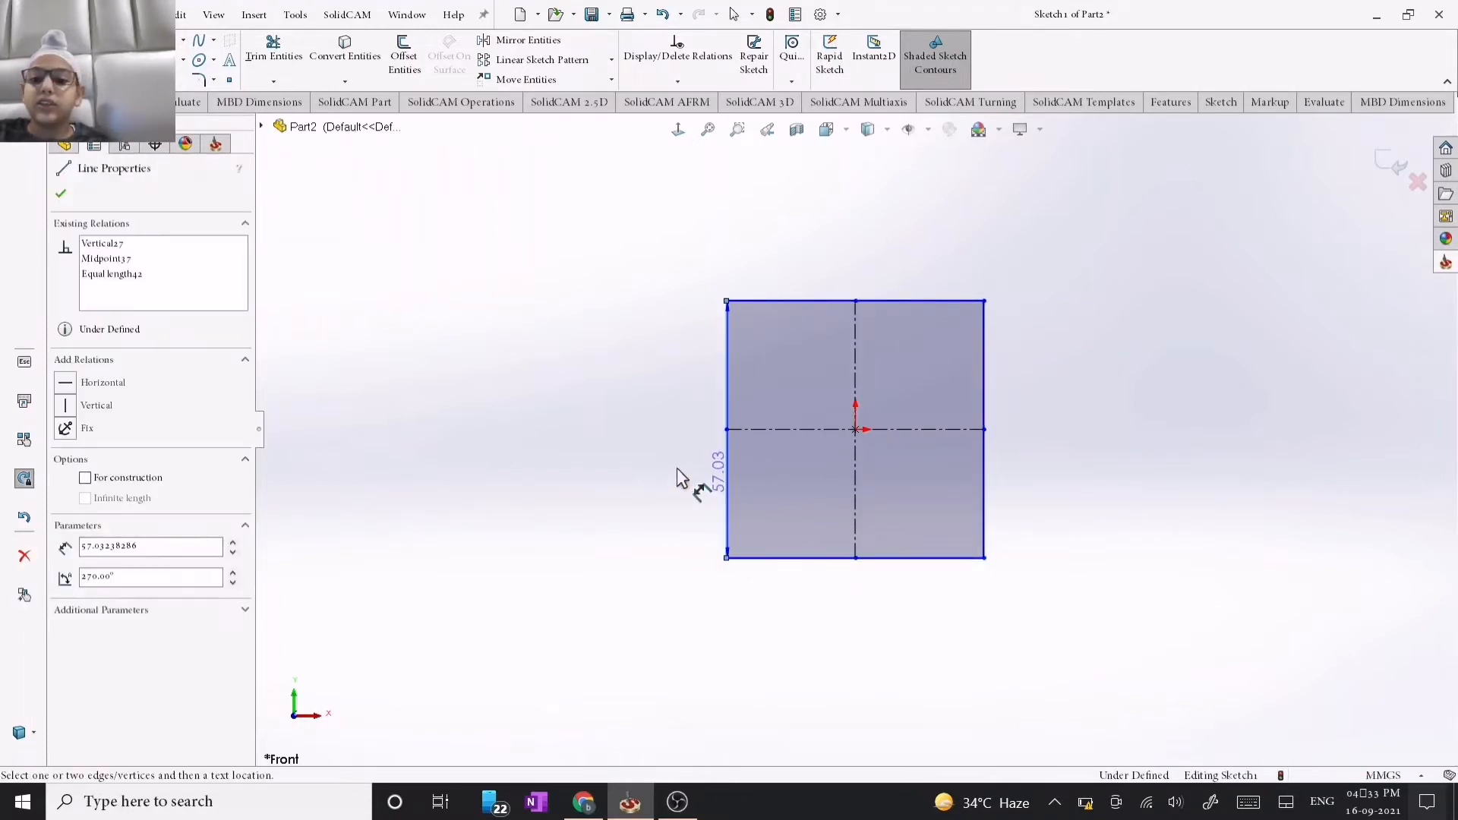
click(676, 471)
text(12)
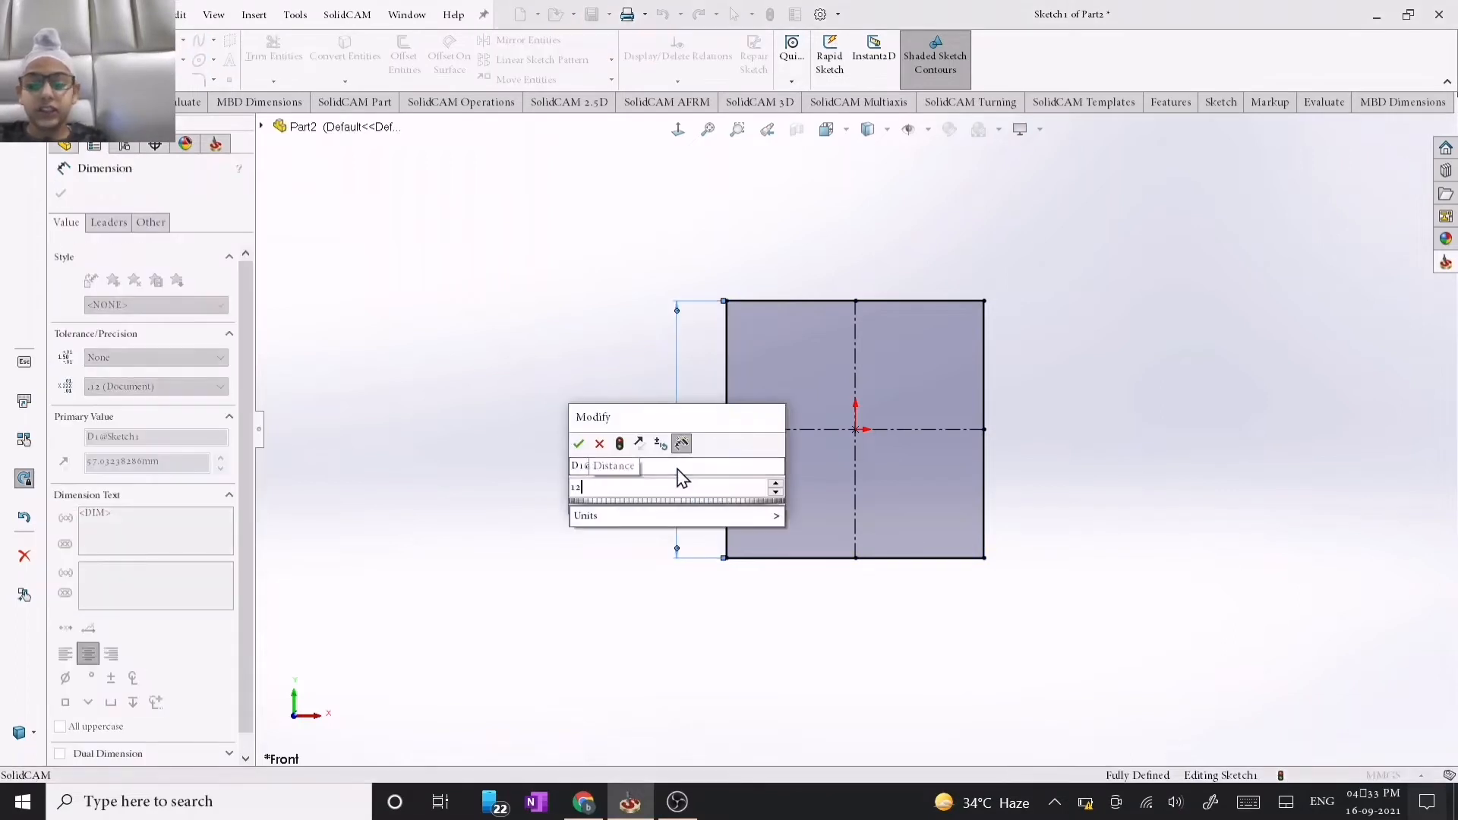
text(5)
key(Return)
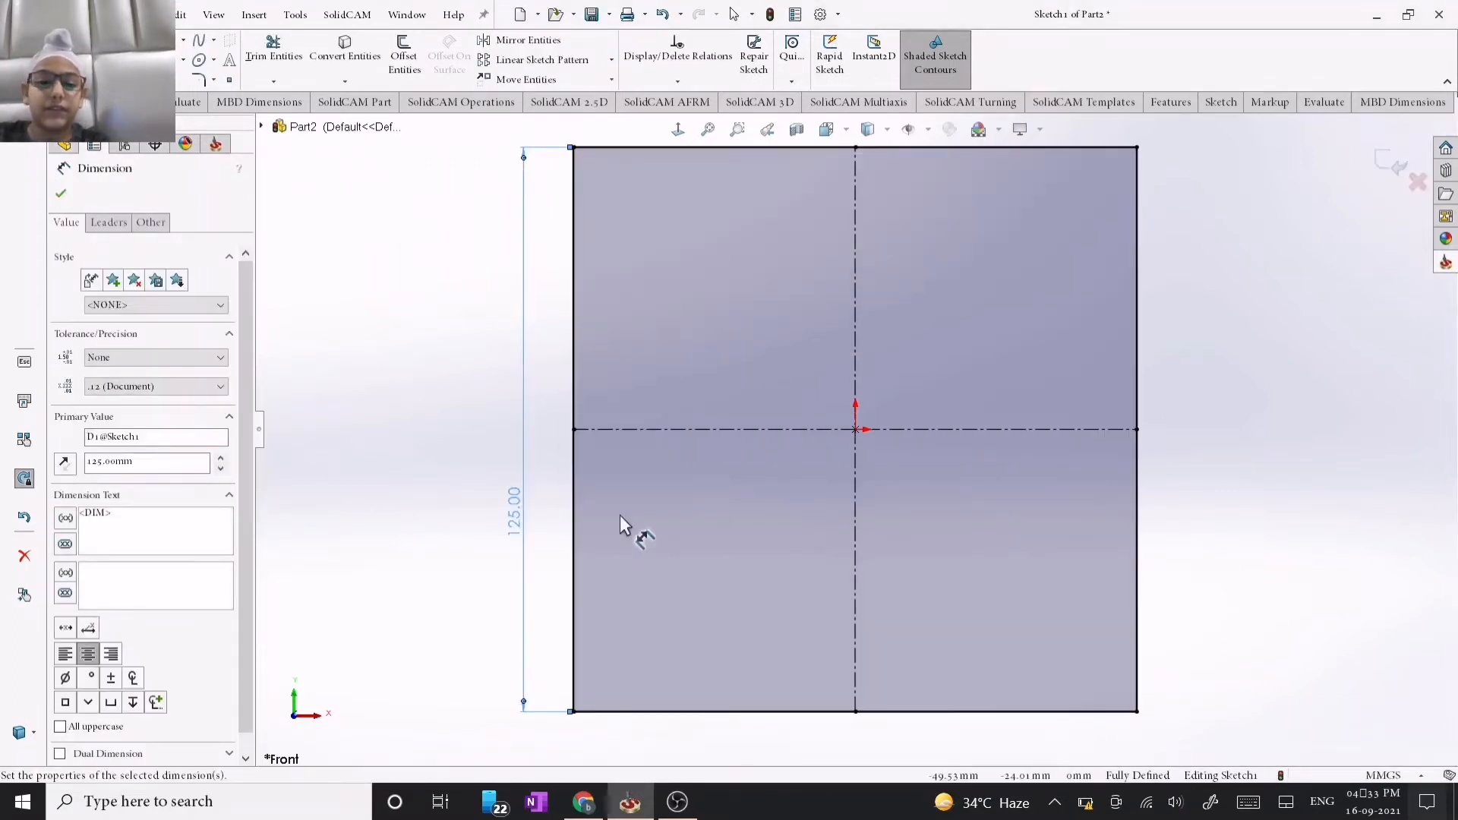
click(60, 193)
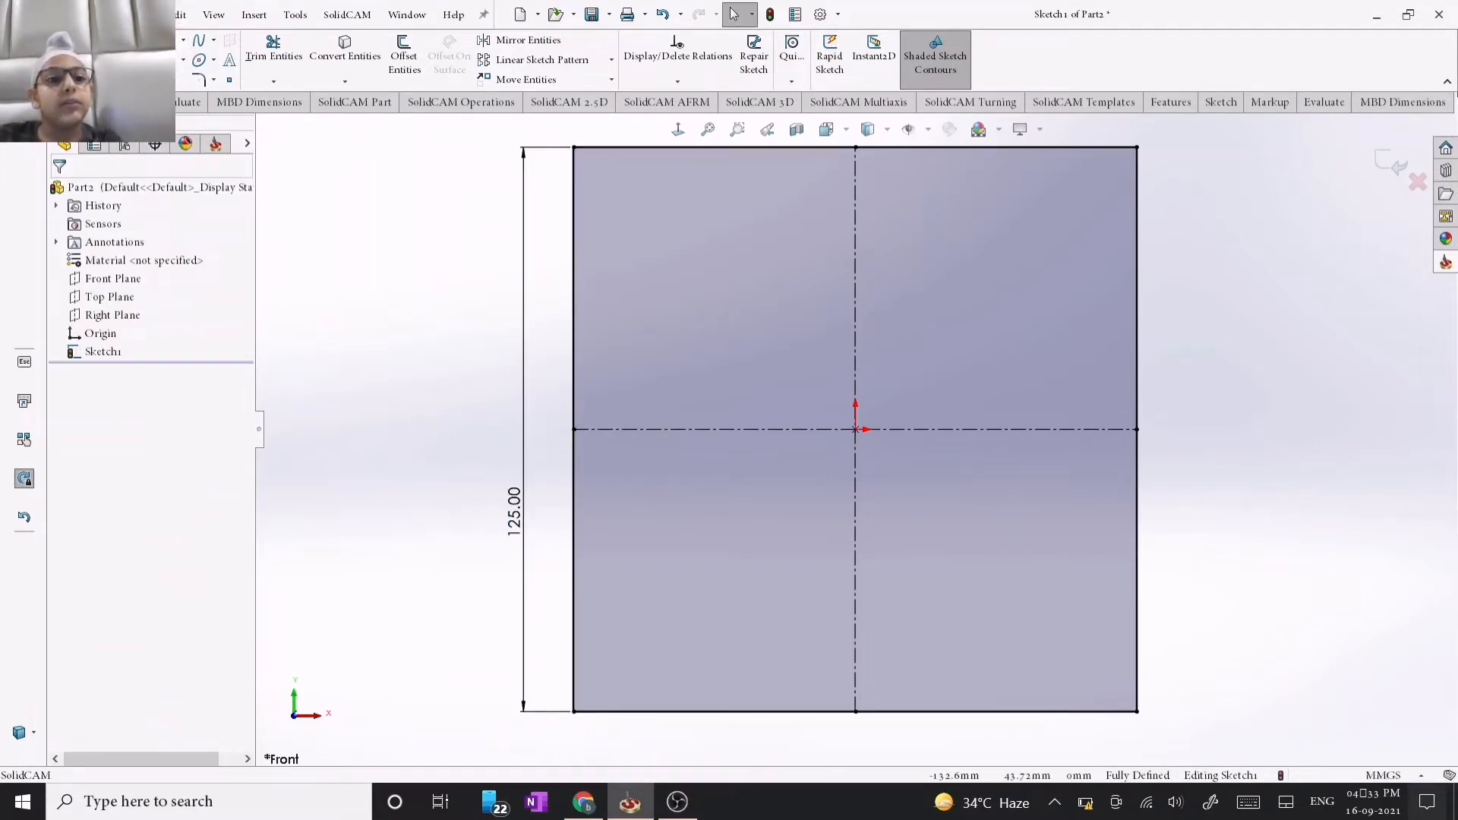
Sketch an L in the square's upper-right quadrant with a vertical line about 51.5 mm long and a horizontal line about 39.6 mm long.
click(273, 82)
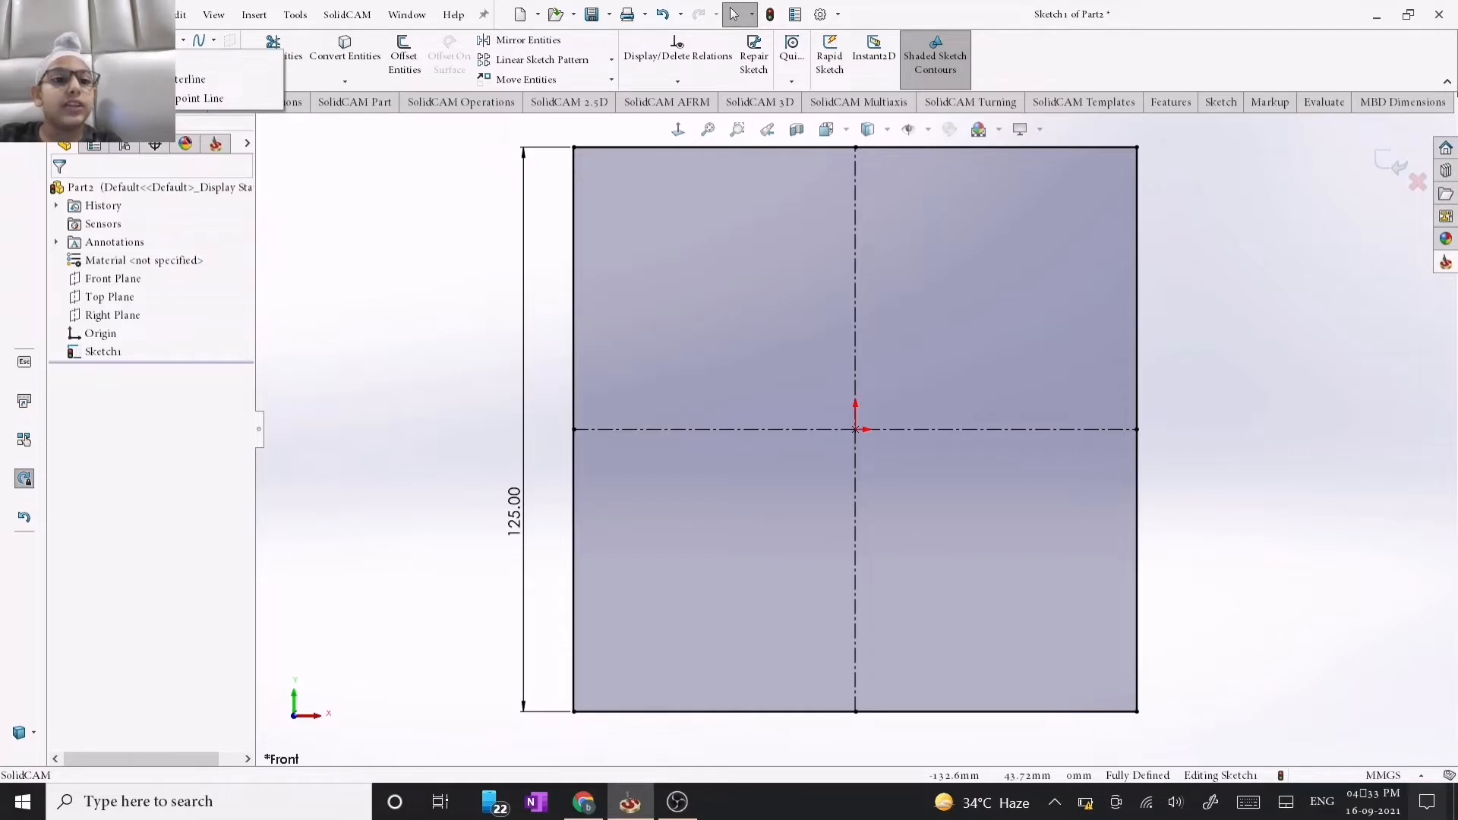
click(151, 60)
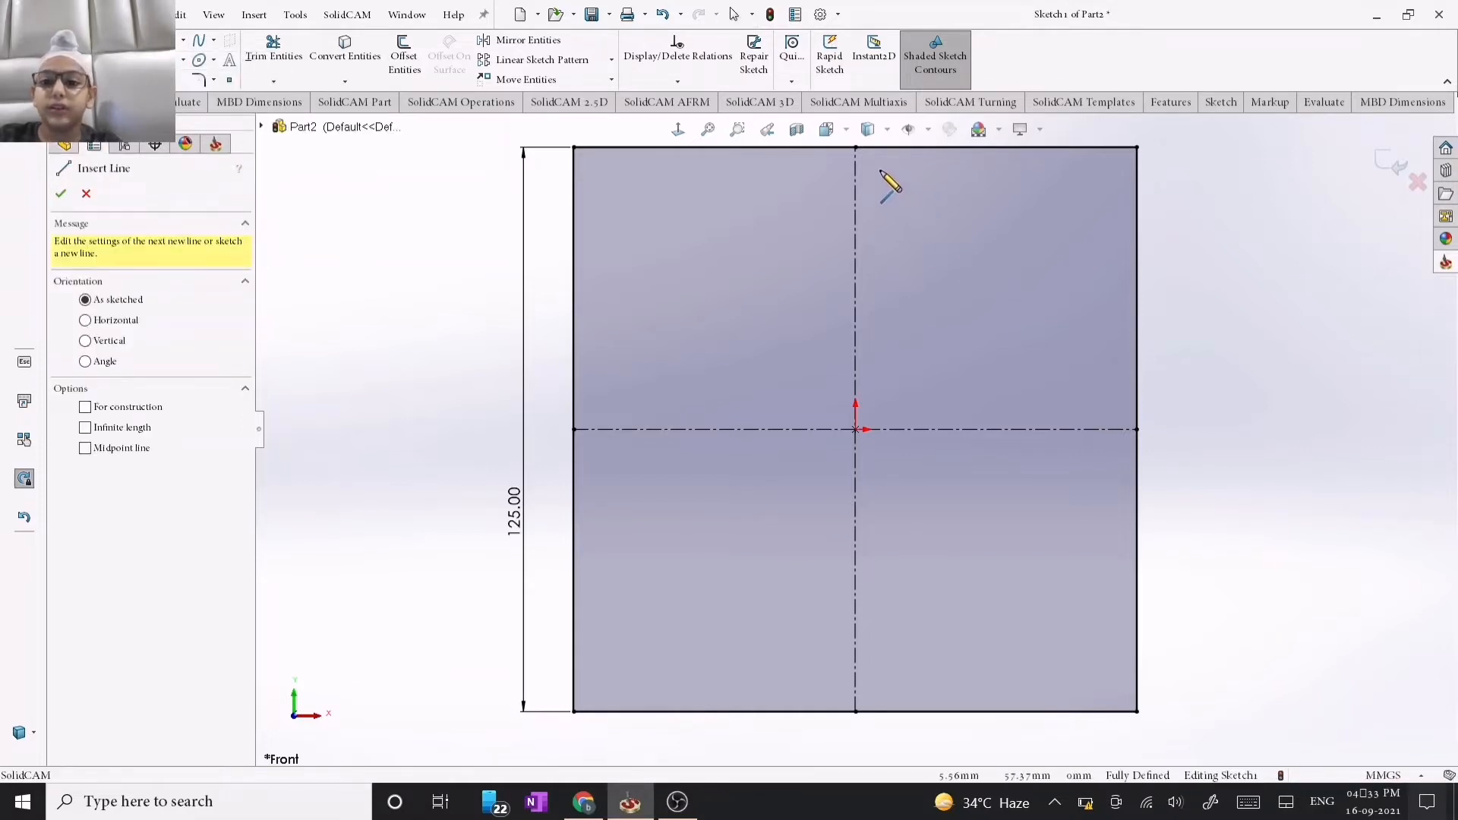
click(881, 173)
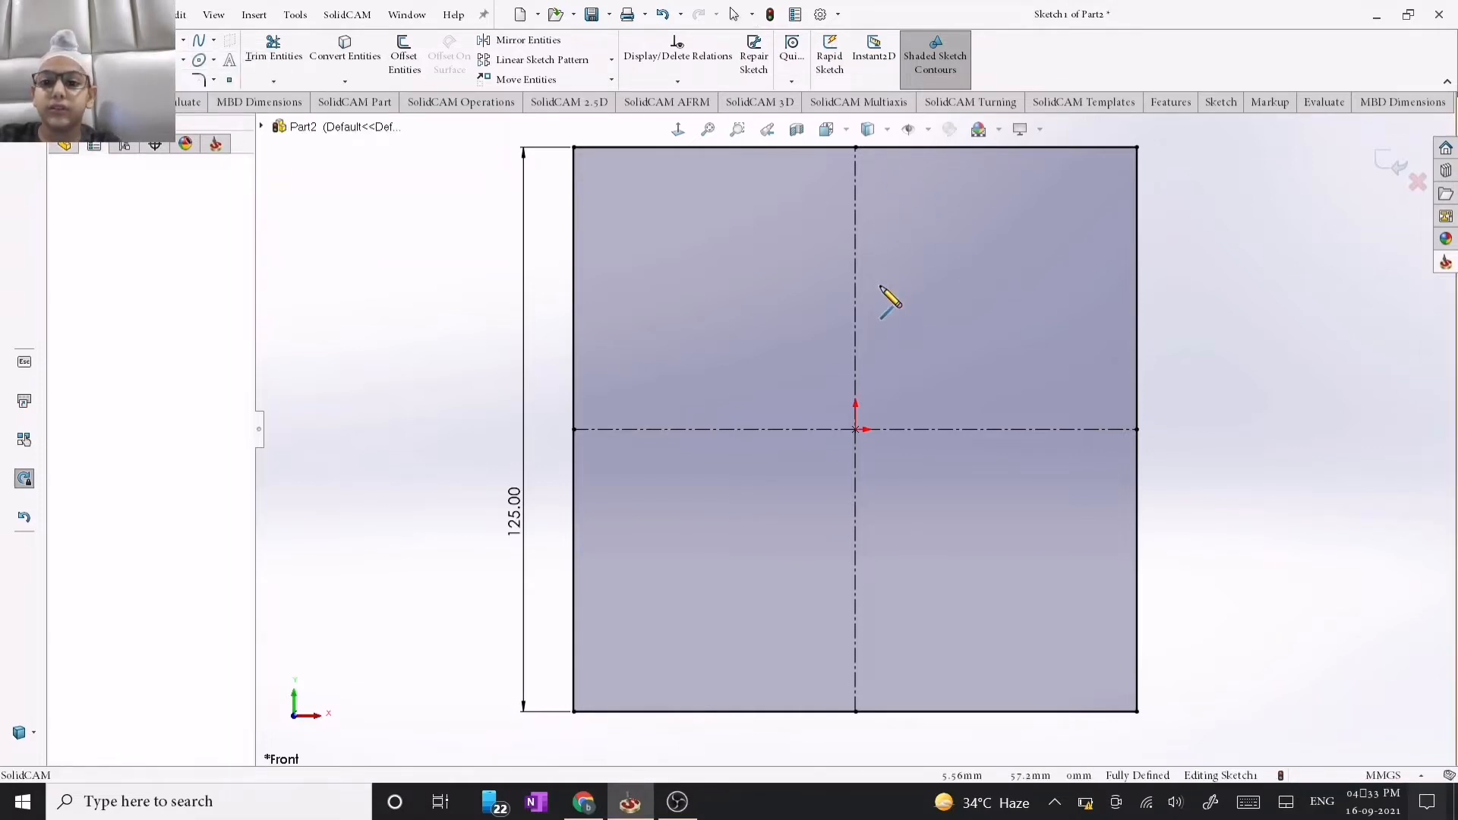
click(881, 402)
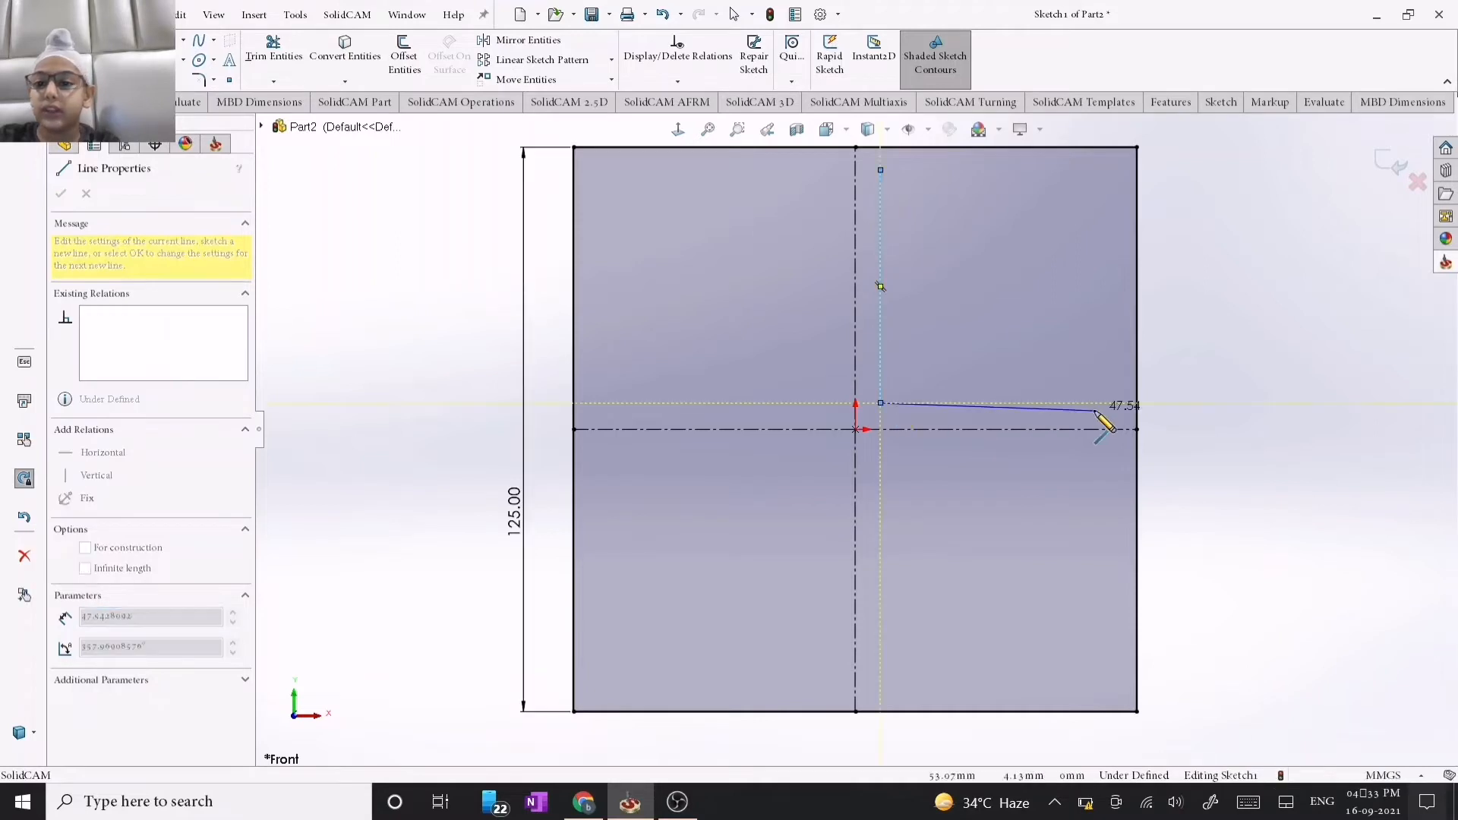
double_click(1060, 403)
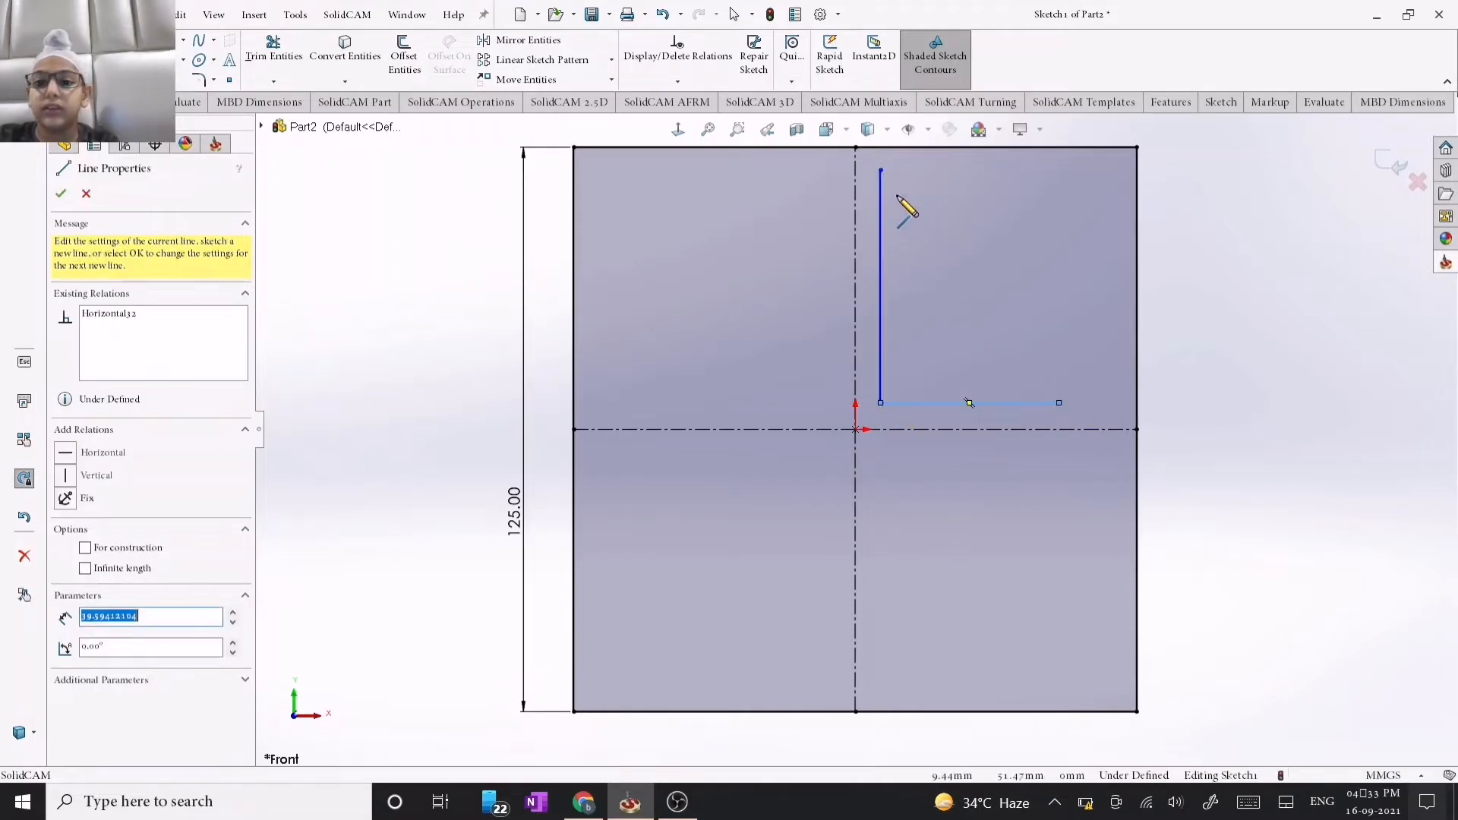
From the L's upper end, sketch a horizontal line about 18 mm long, a vertical line downward and a sloping line about 23.3 mm long.
click(881, 171)
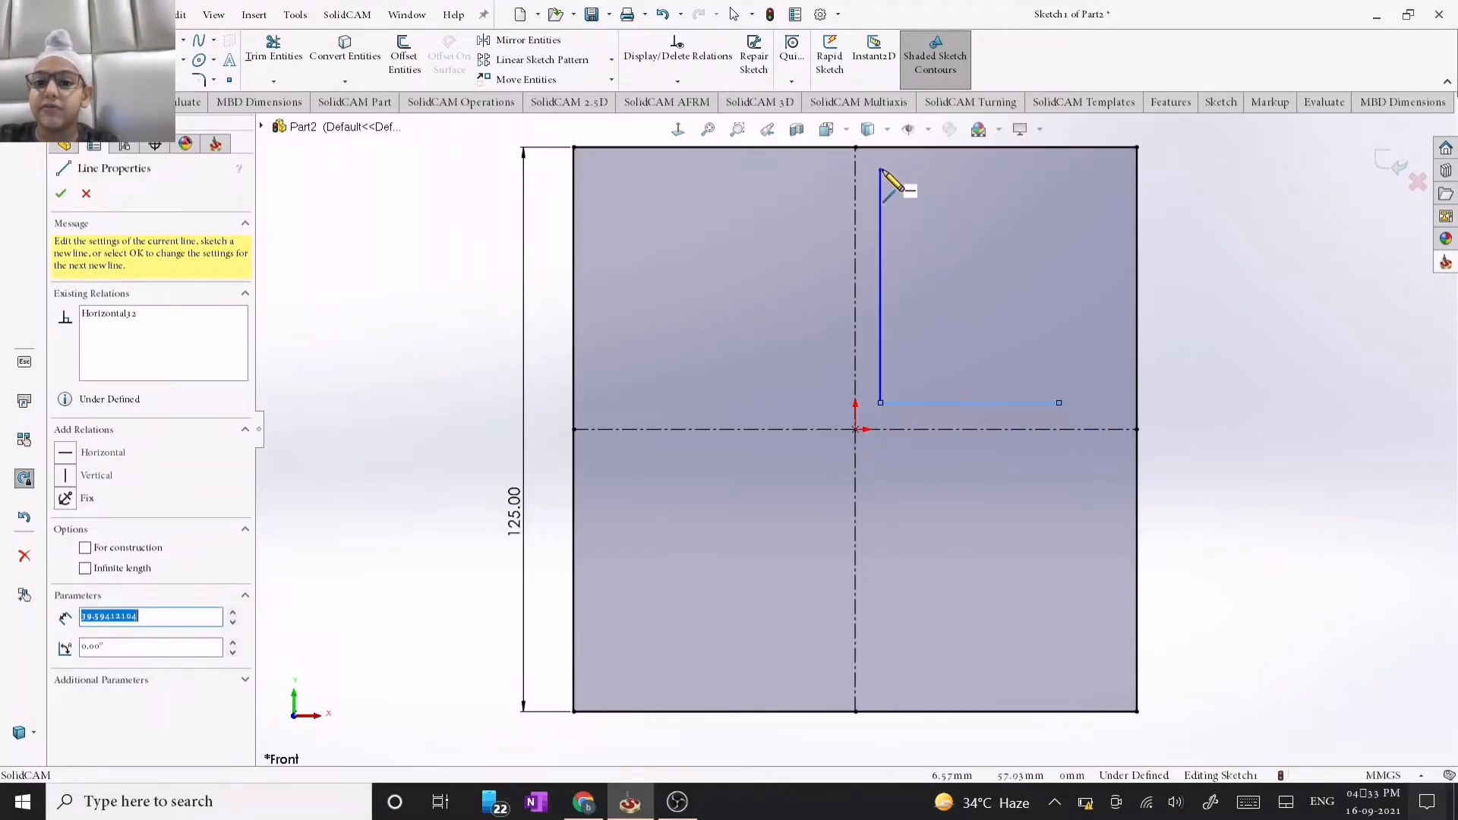
double_click(962, 172)
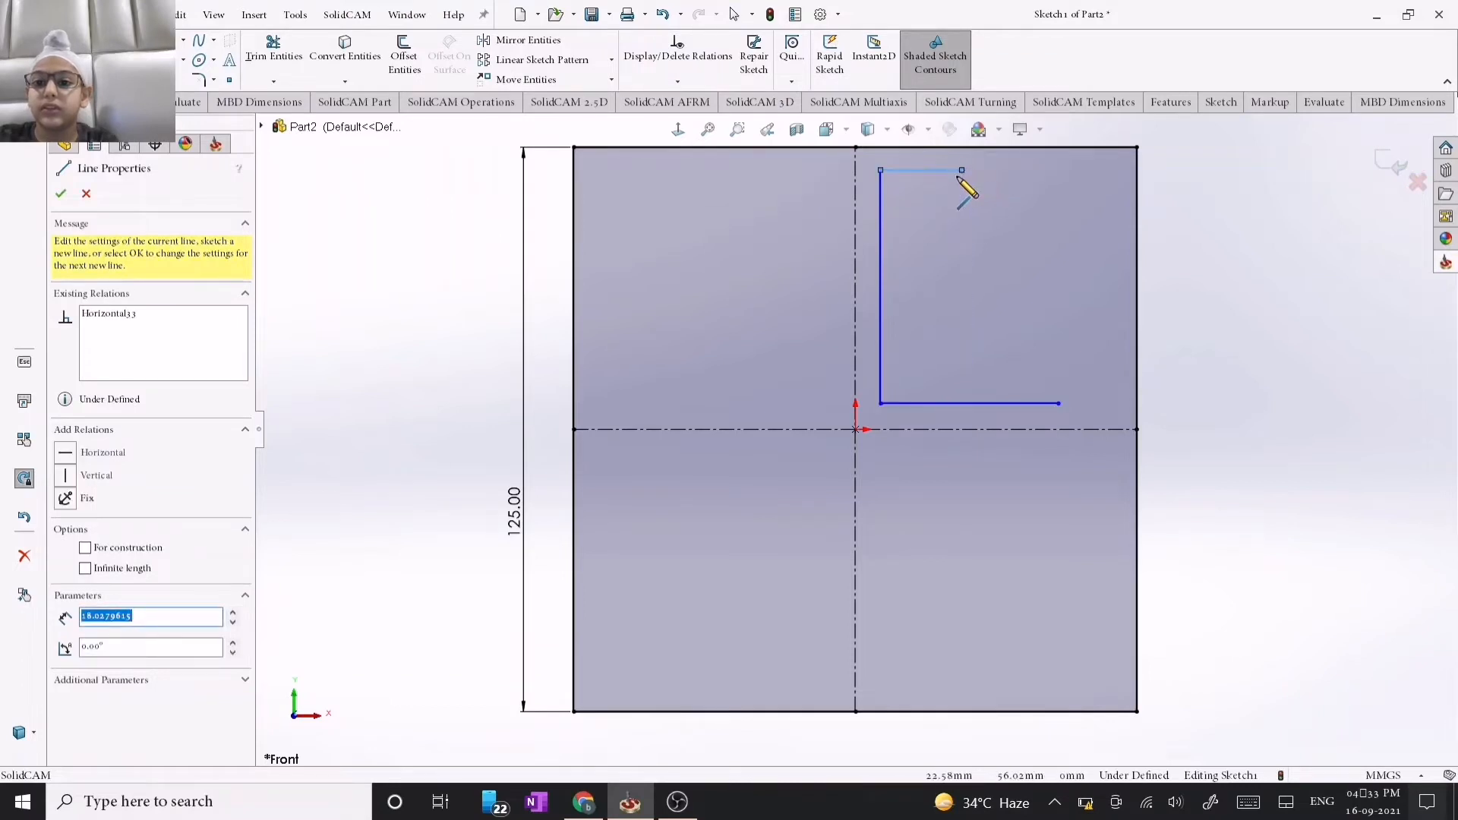
click(962, 171)
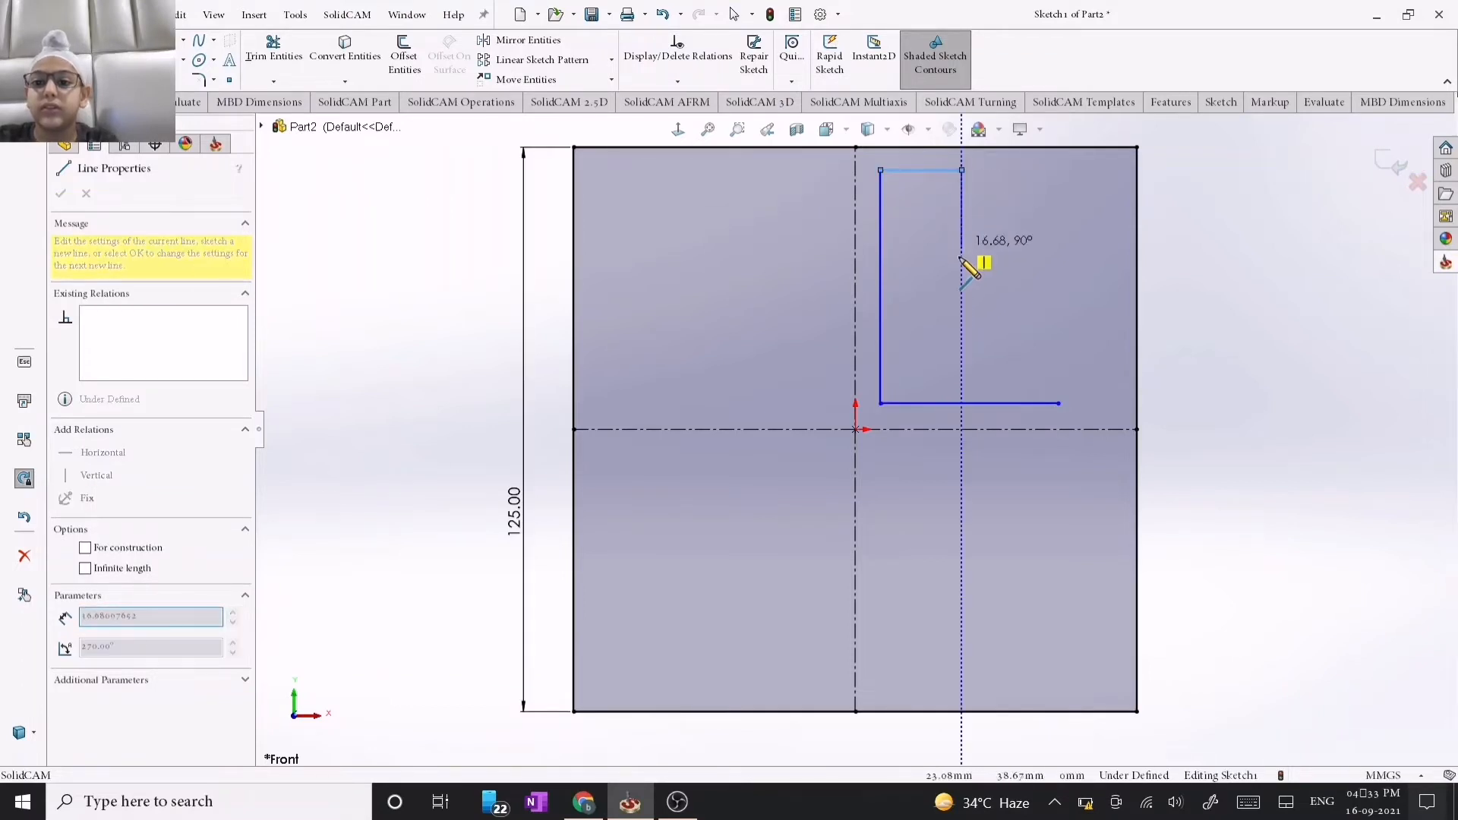
double_click(962, 296)
click(962, 296)
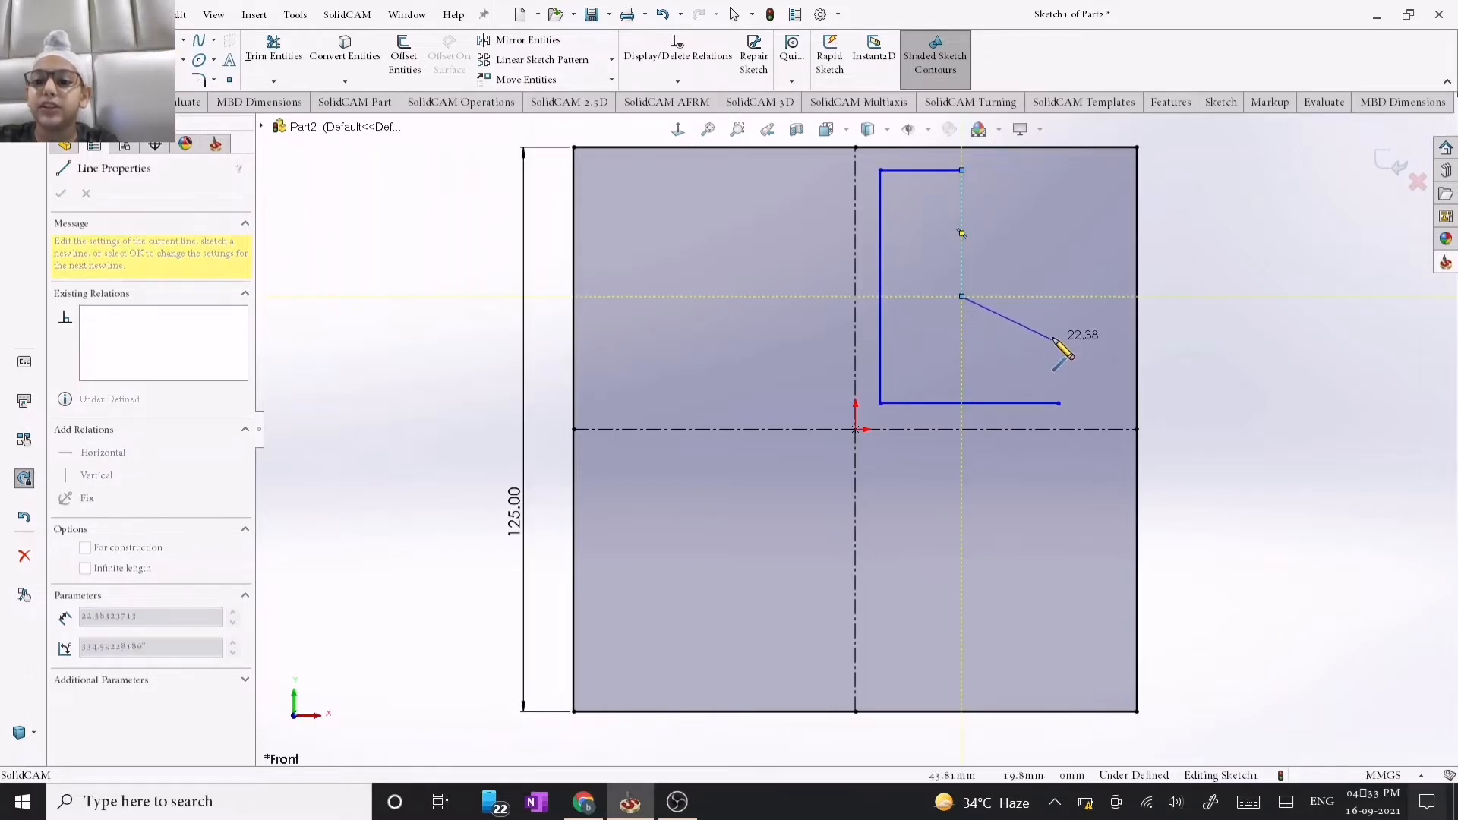
double_click(1060, 337)
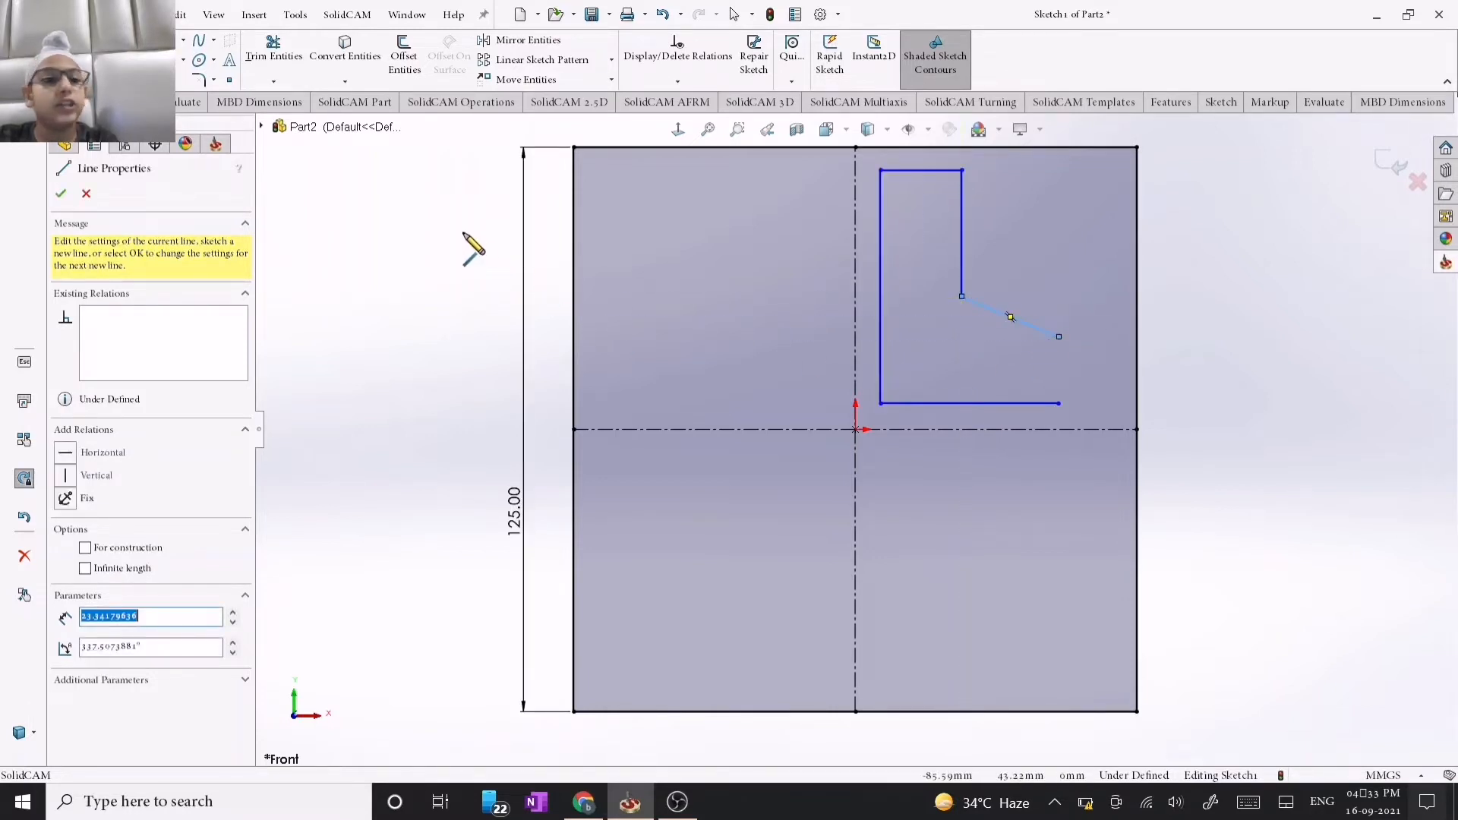
click(61, 194)
click(62, 194)
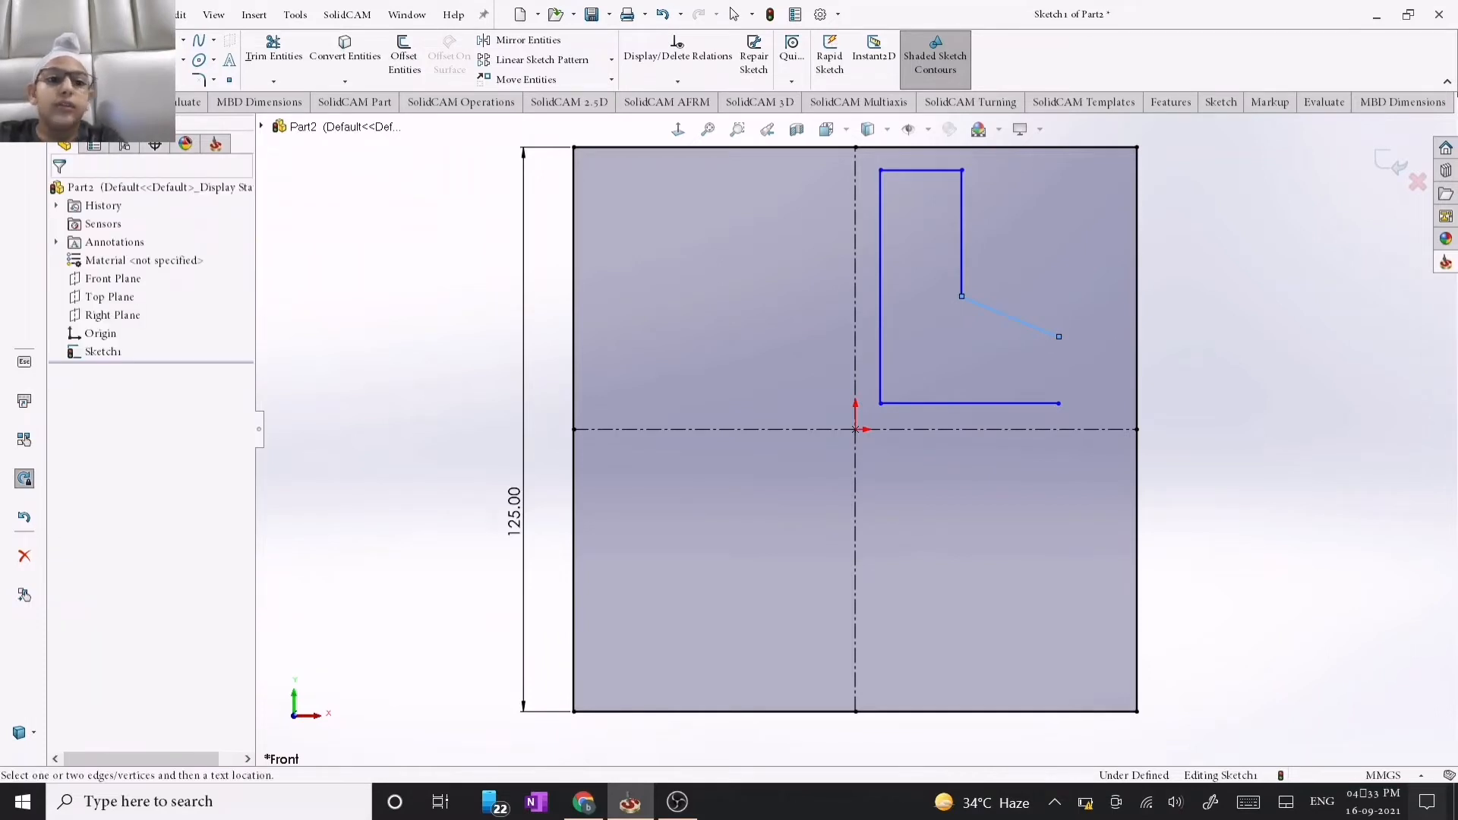
Dimension the gap between the long vertical line and the vertical centerline and set it to 5 mm.
click(880, 213)
click(857, 209)
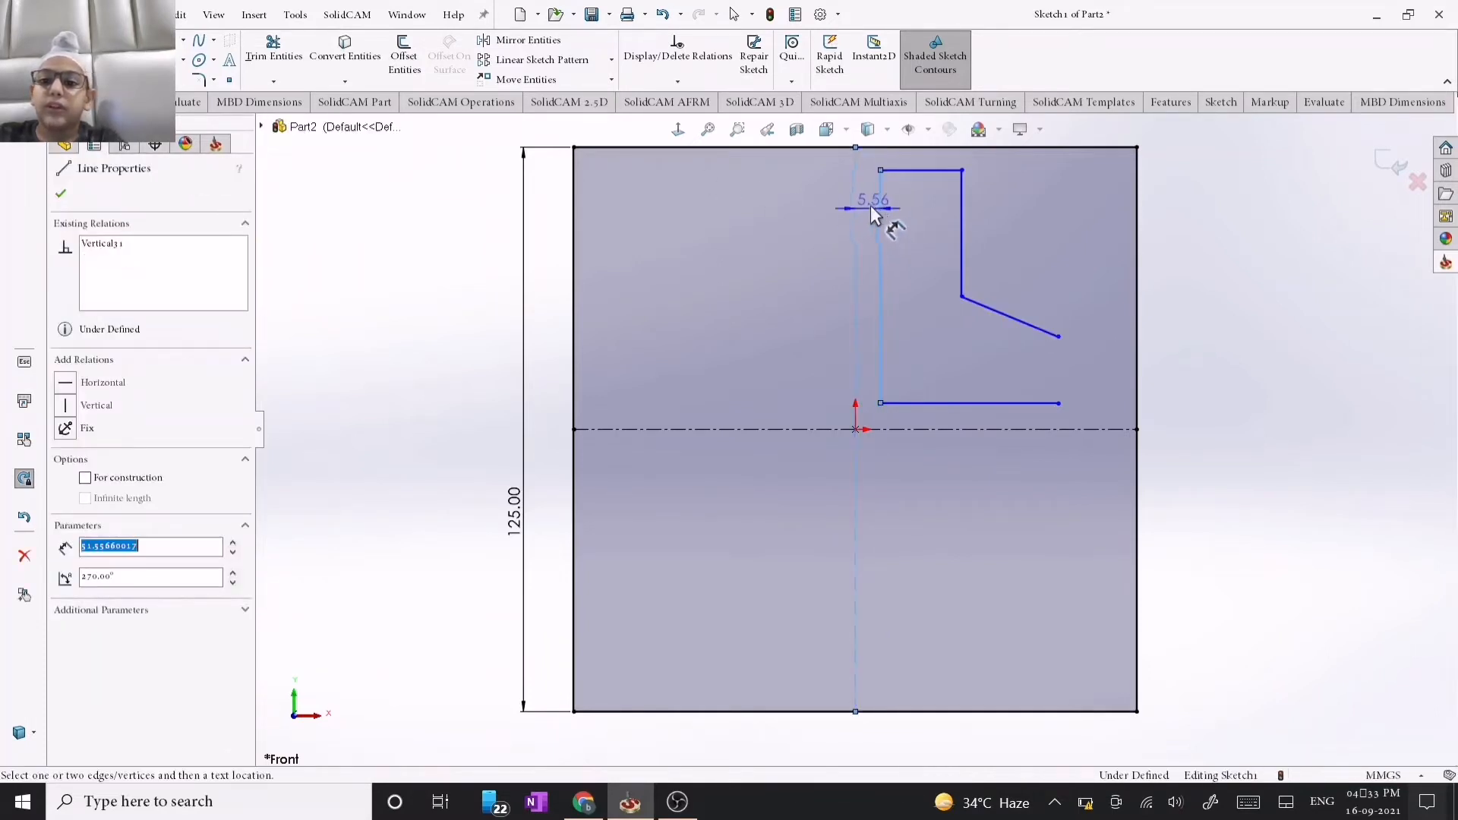
click(864, 202)
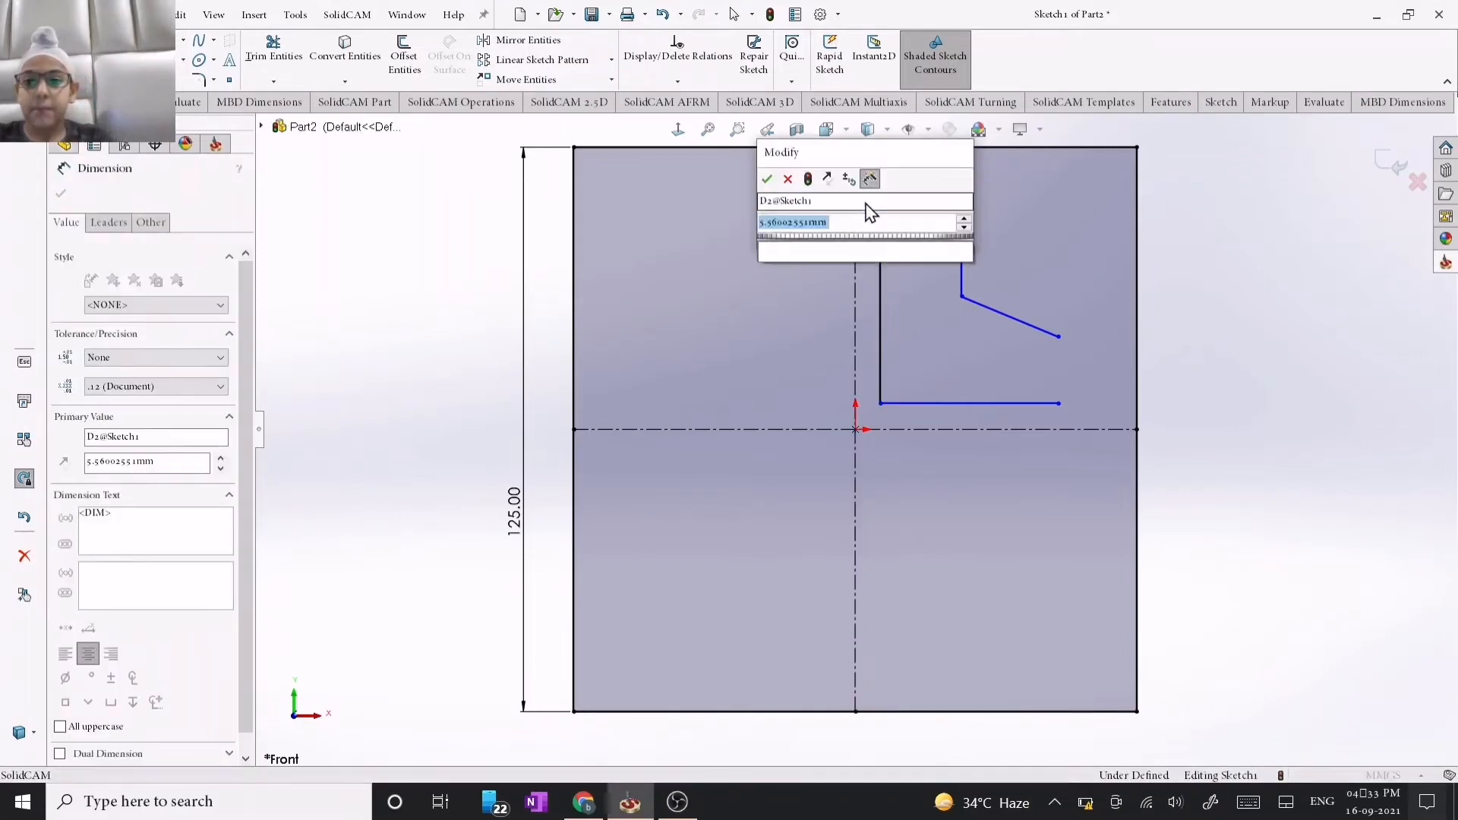
text(5)
key(Return)
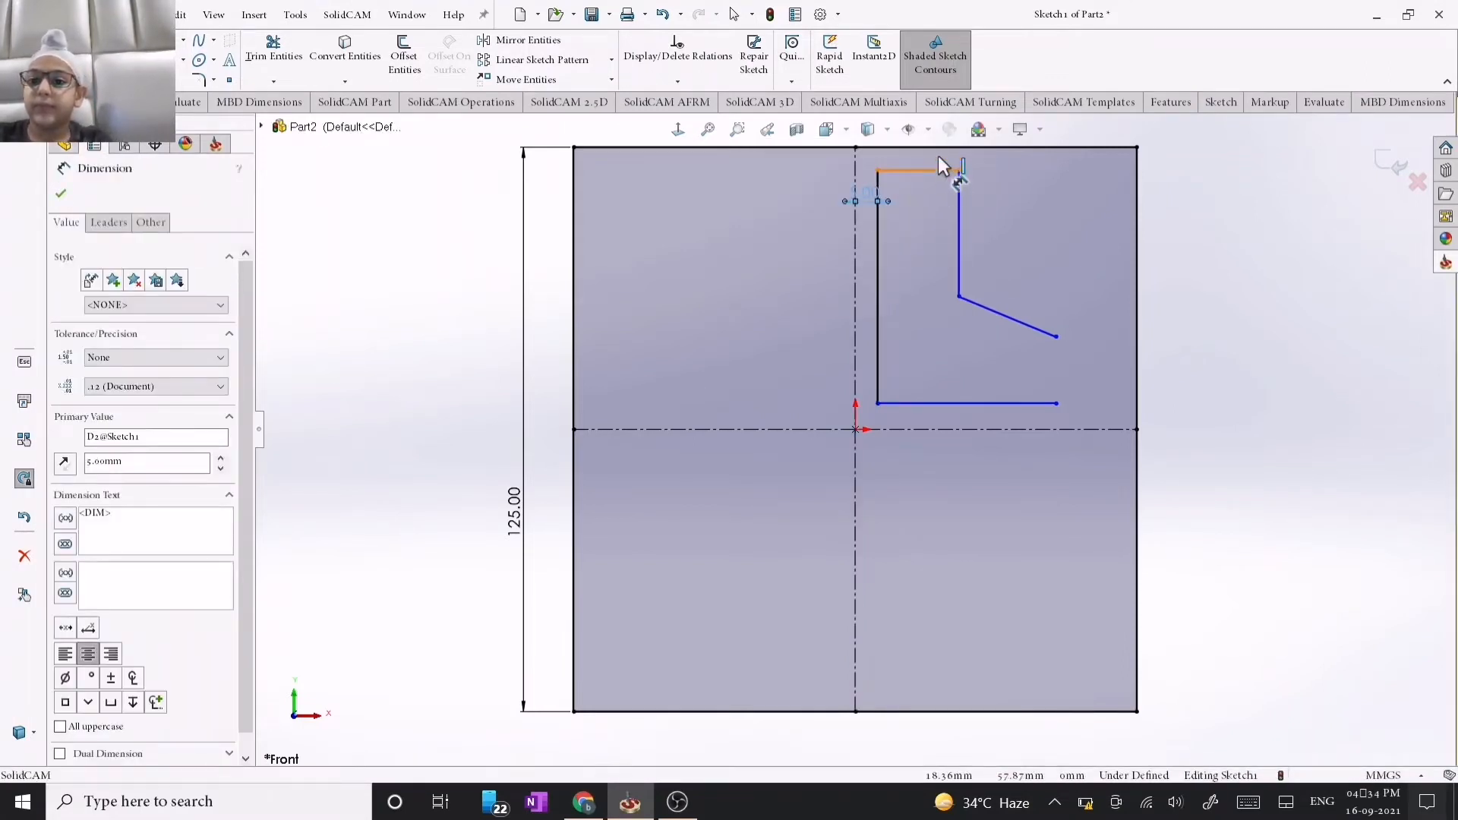
click(939, 169)
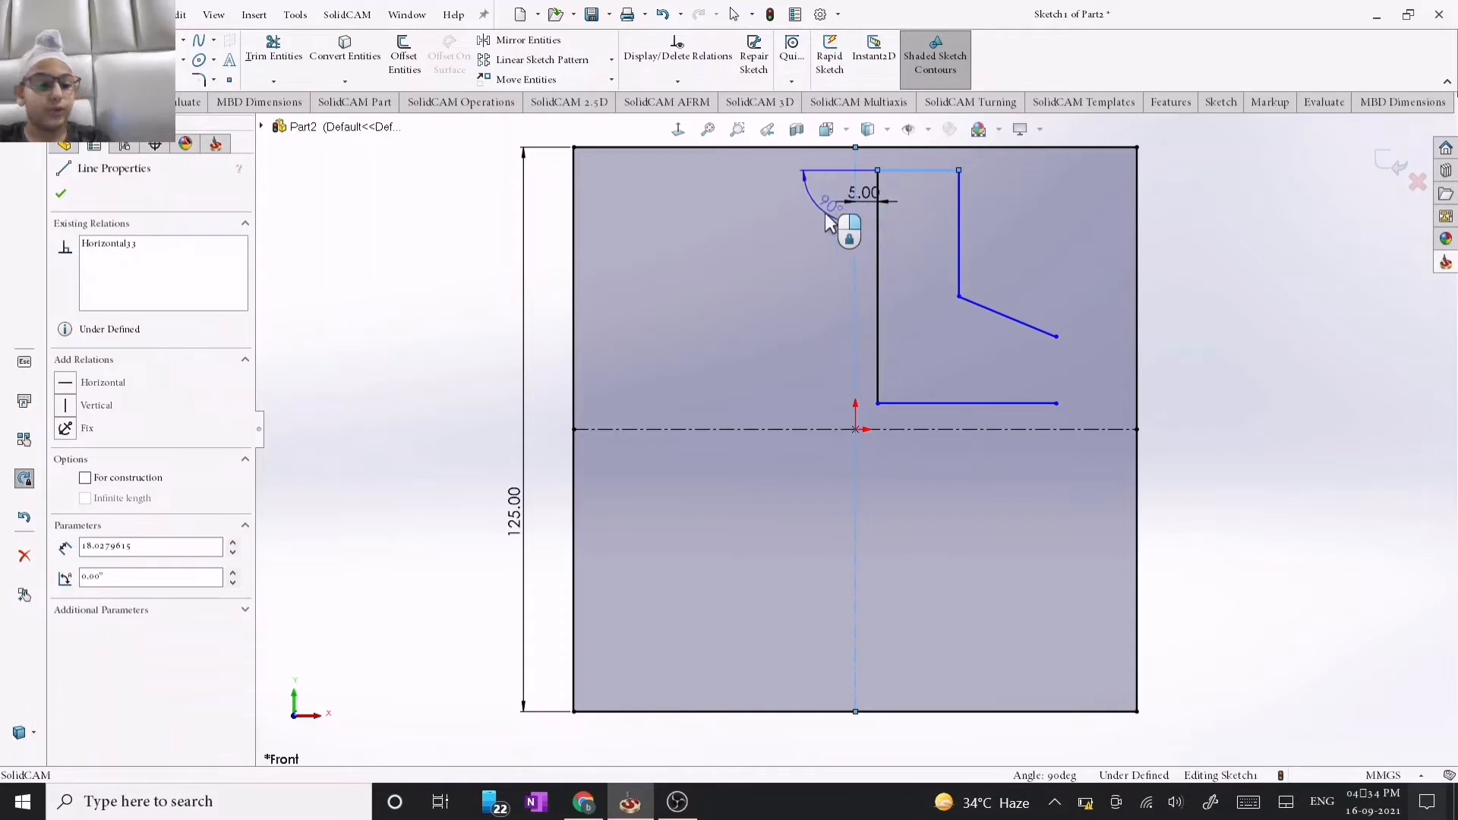
key(Escape)
key(Escape)
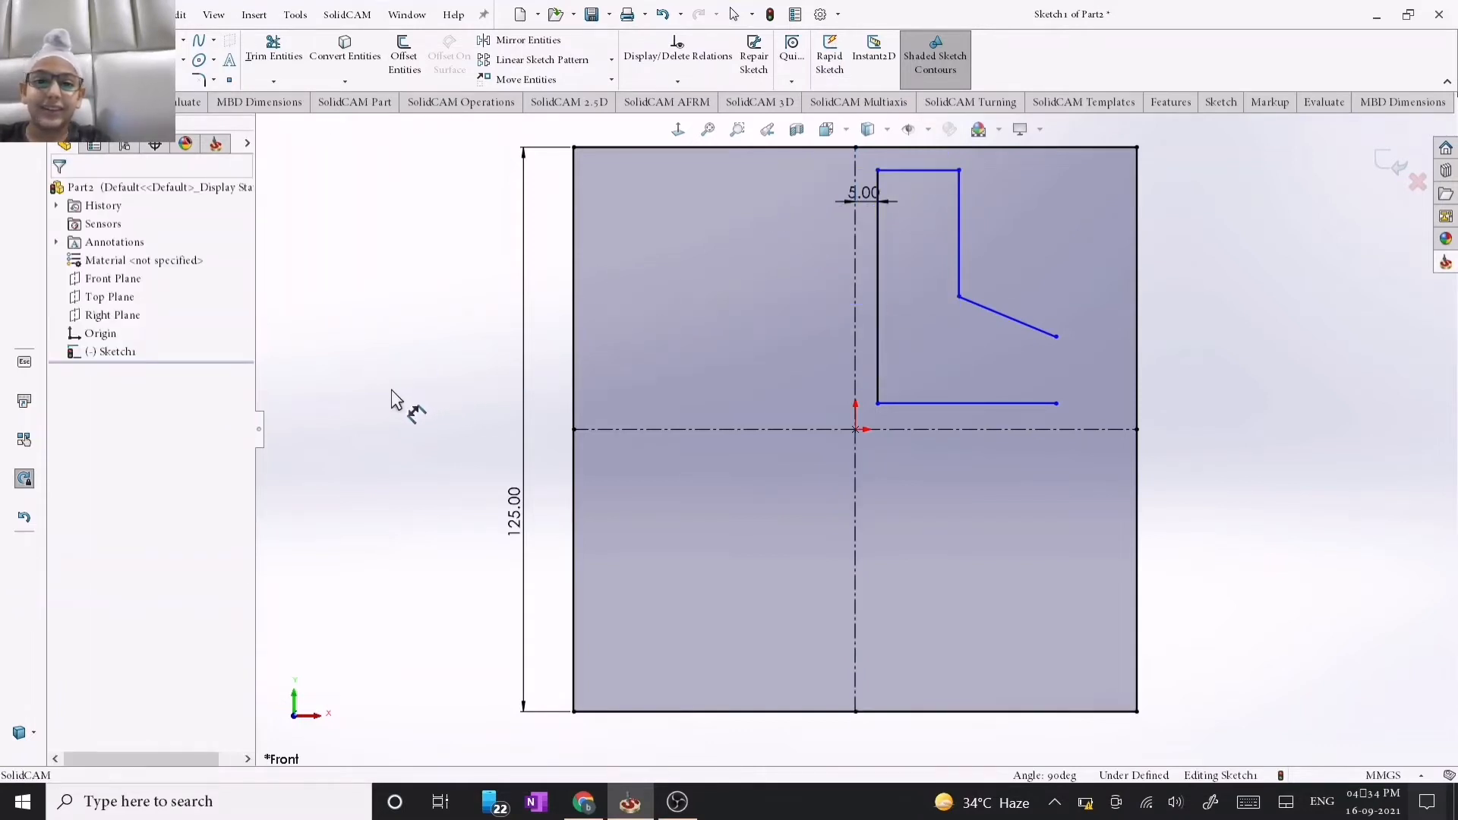
key(Escape)
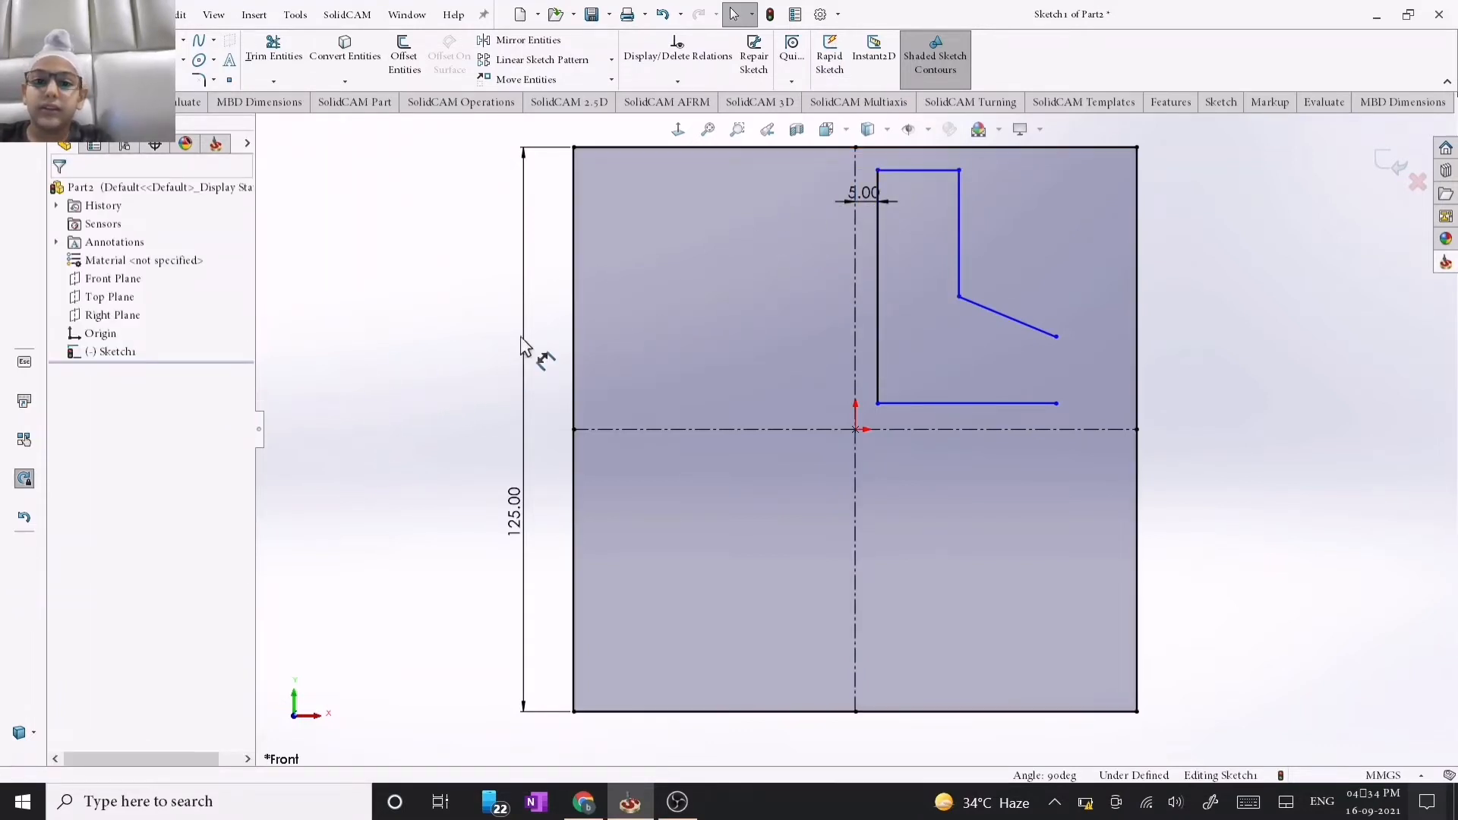
mouse_move(328, 513)
right_down()
mouse_move(349, 500)
mouse_move(327, 489)
right_up()
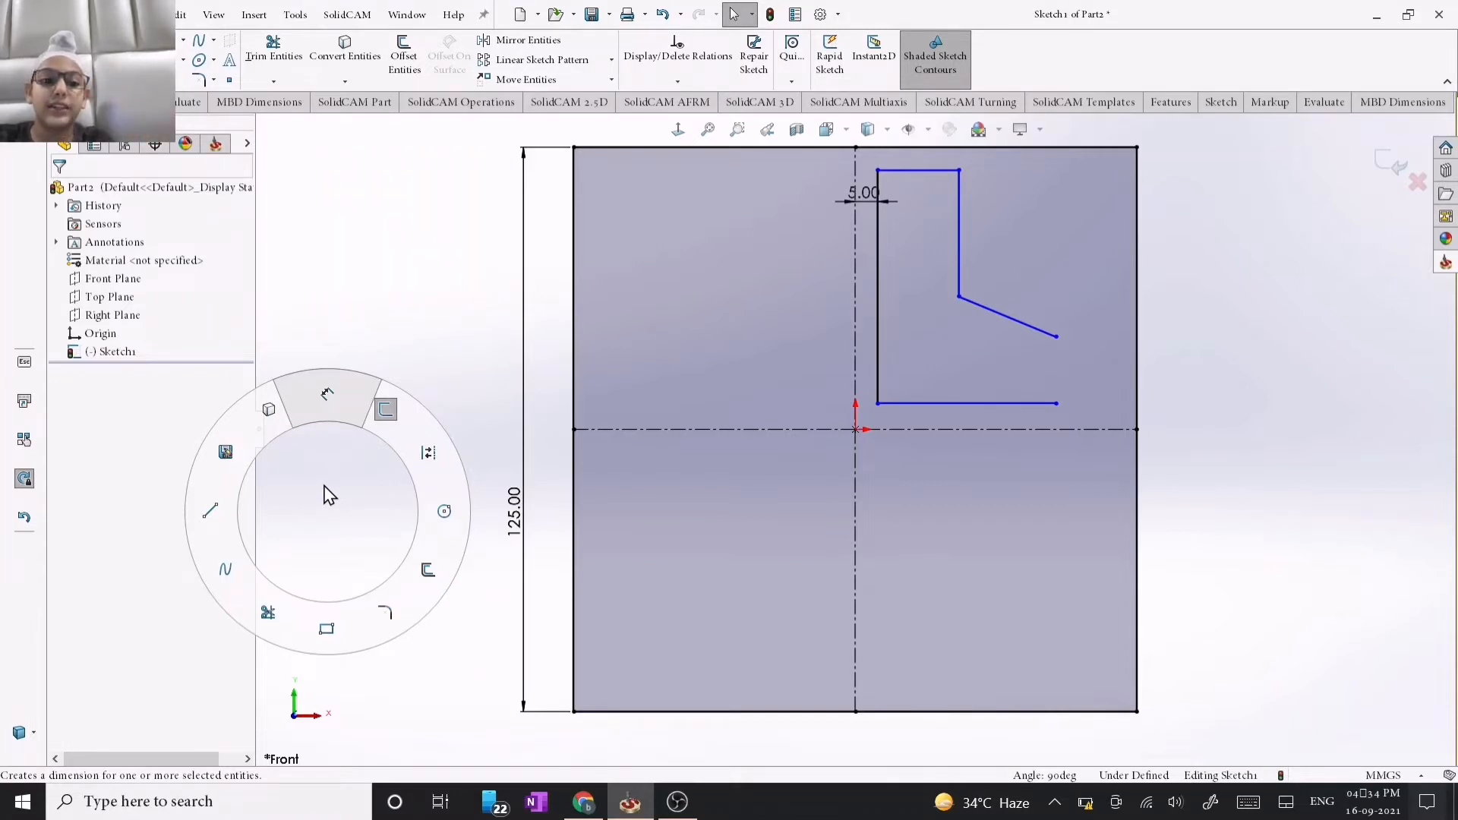
mouse_move(327, 494)
right_down()
mouse_move(413, 476)
mouse_move(412, 431)
right_up()
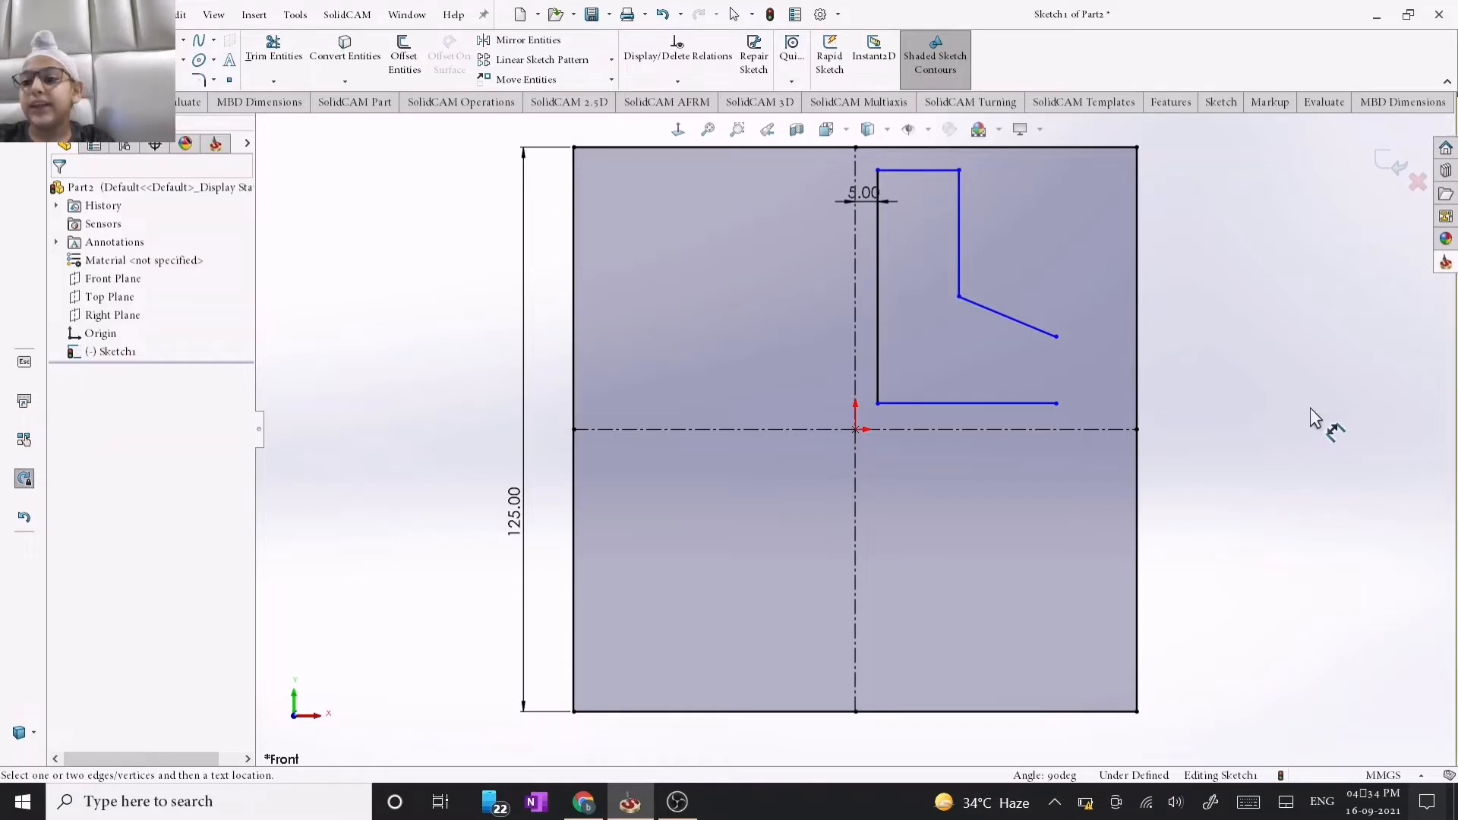
mouse_move(1312, 410)
right_down()
mouse_move(1285, 395)
mouse_move(1324, 382)
mouse_move(1310, 373)
mouse_move(1351, 381)
mouse_move(1313, 456)
mouse_move(1296, 414)
mouse_move(1338, 396)
mouse_move(1329, 410)
mouse_move(1293, 401)
mouse_move(1313, 333)
right_up()
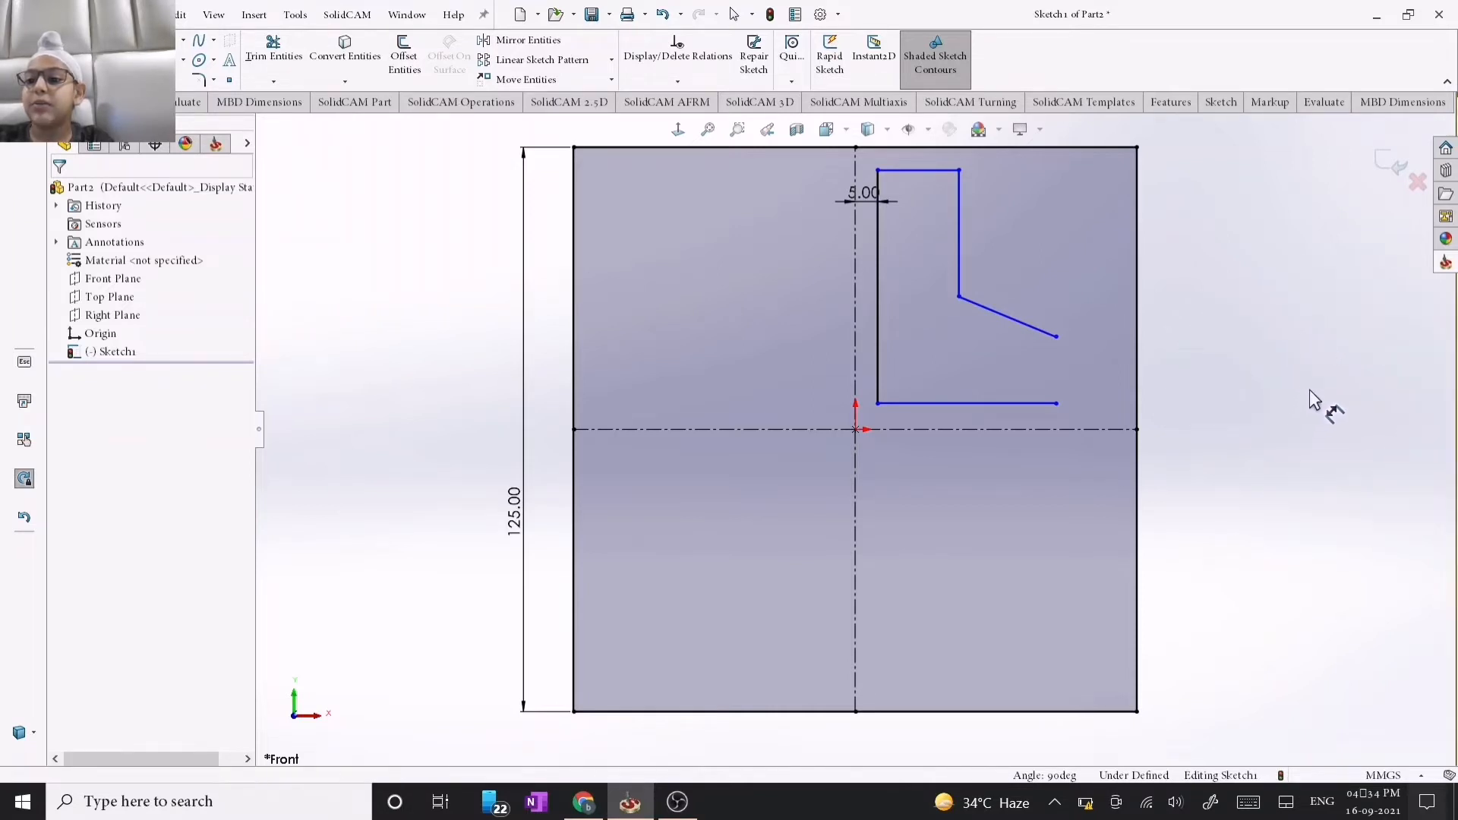
Dimension the gap between the profile's short upper horizontal line and the square's top edge and set it to 5 mm.
right_drag(1291, 403, 1309, 328)
right_drag(1282, 464, 1292, 352)
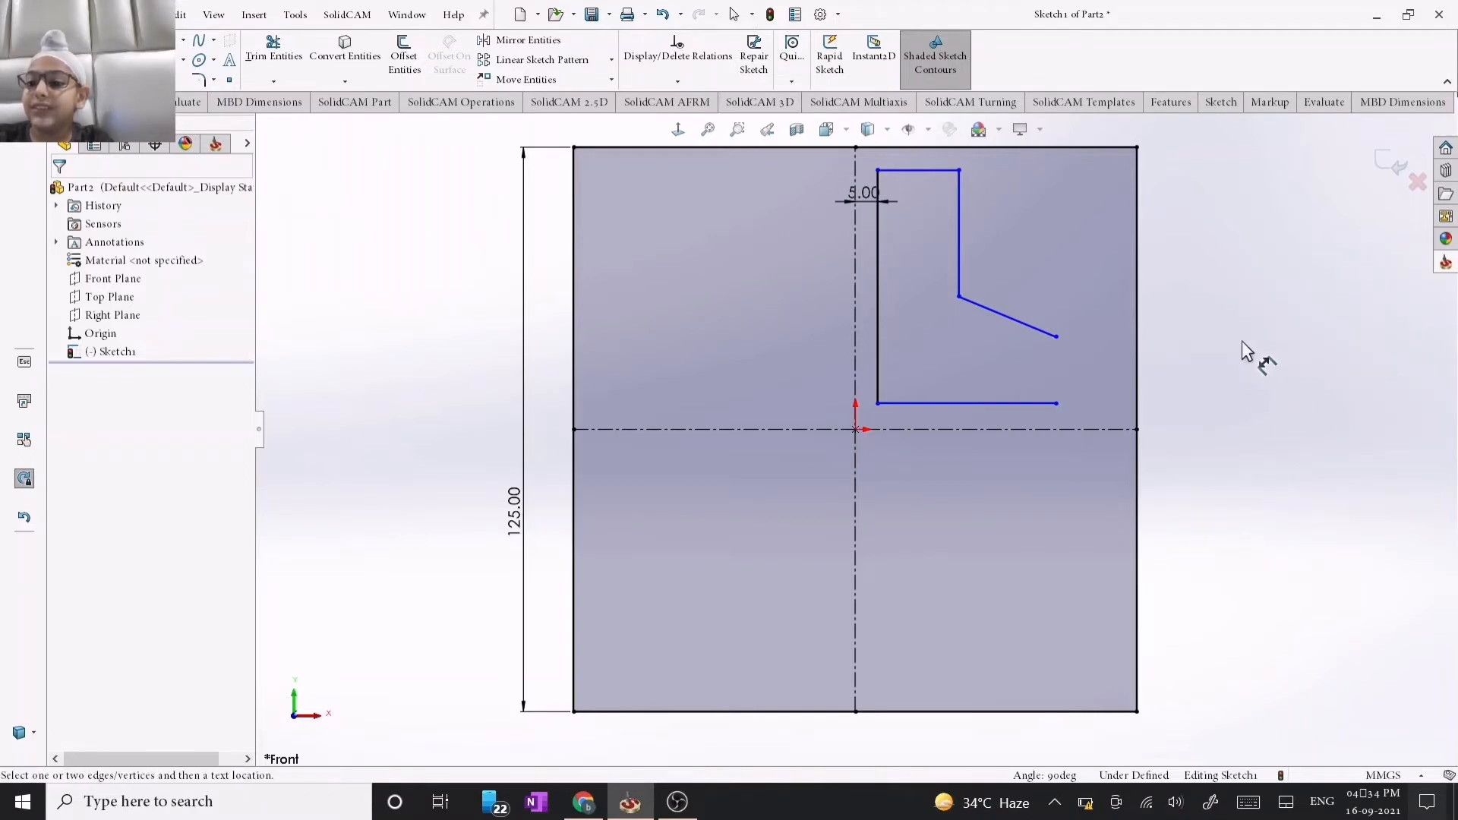
click(909, 172)
click(933, 149)
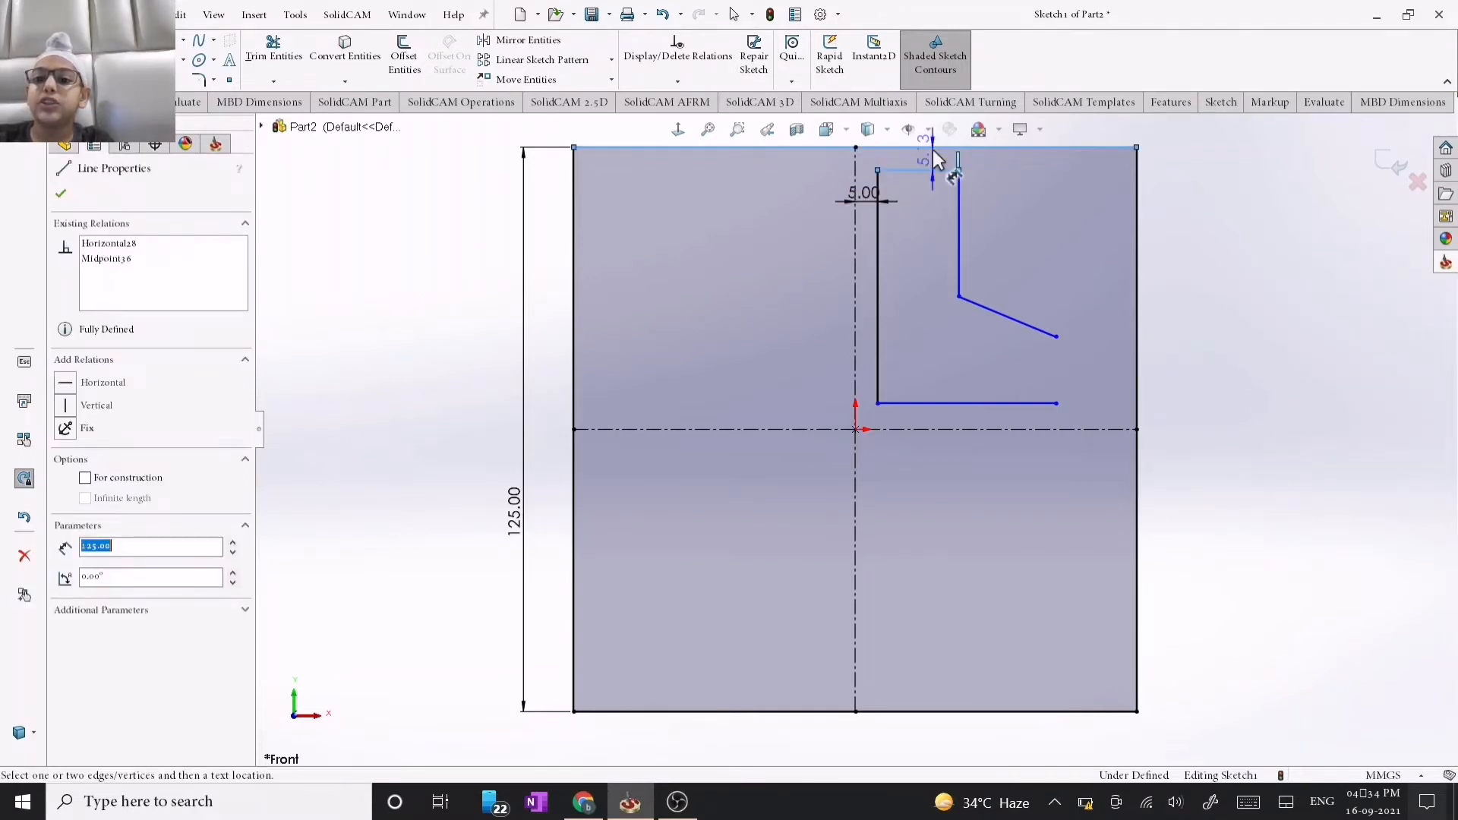
click(931, 153)
text(5)
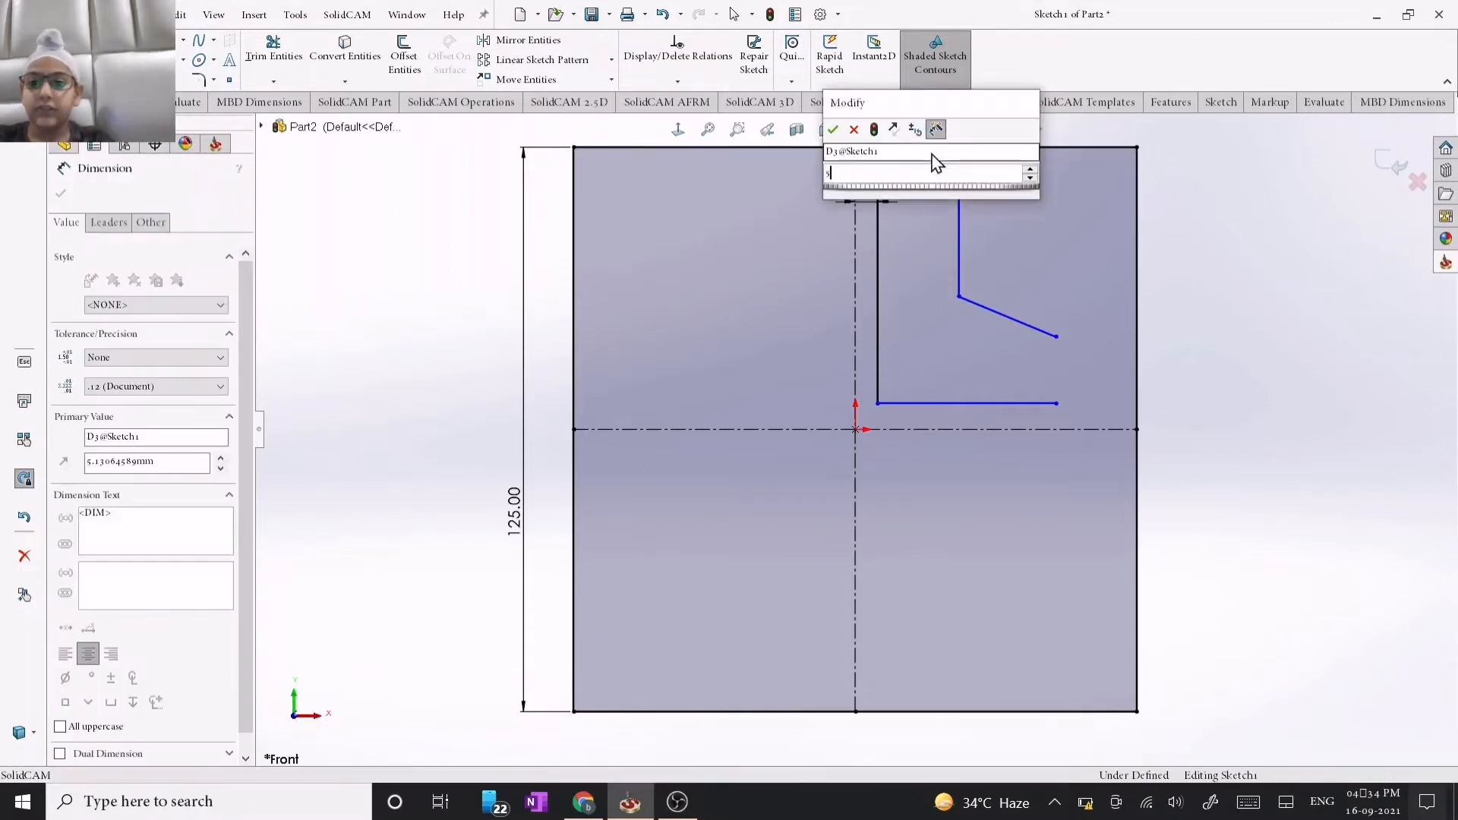
key(Return)
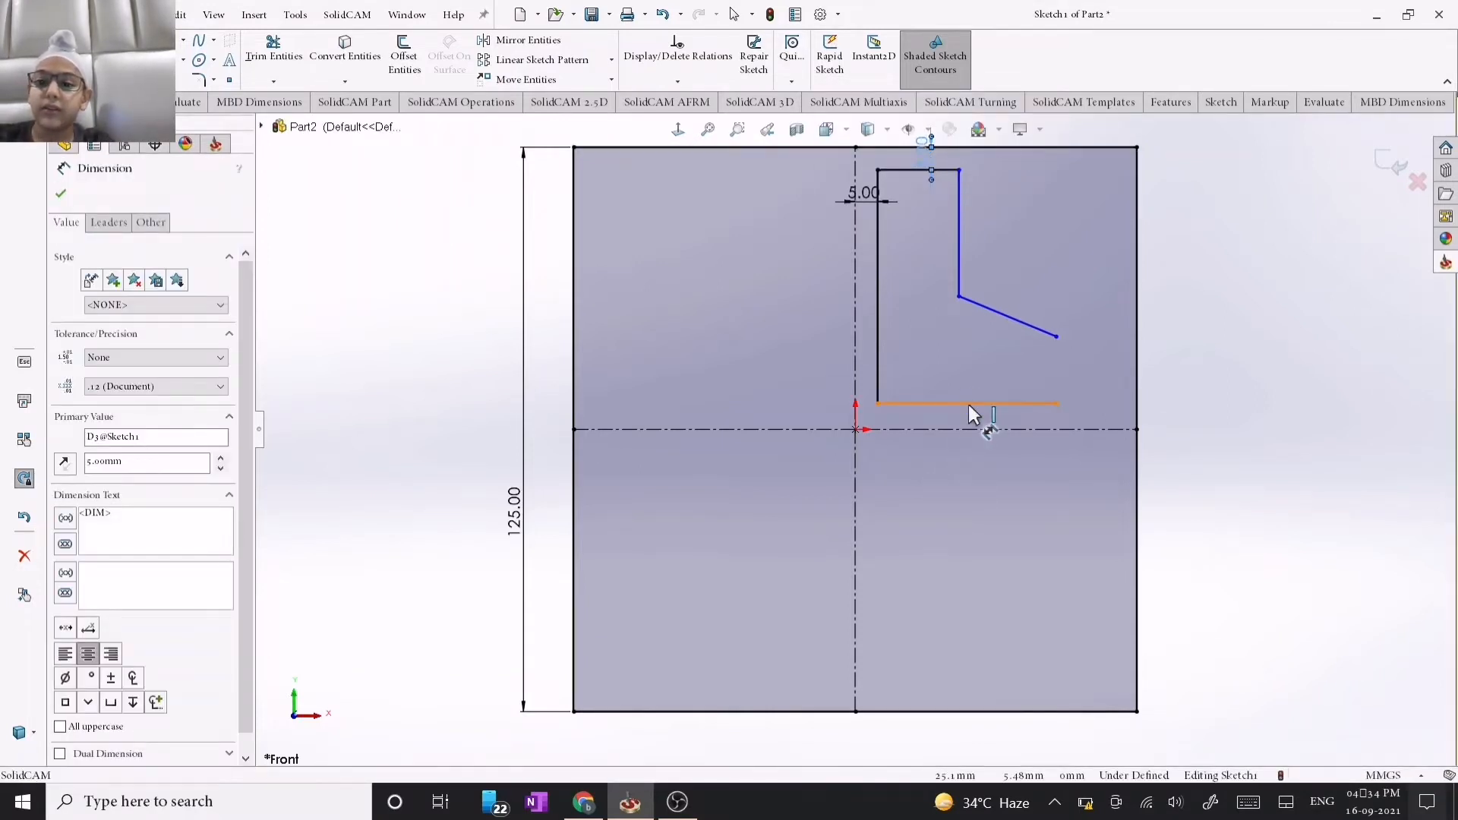
Dimension the gap between the profile's lower horizontal line and the horizontal centerline and set it to 5 mm.
click(968, 404)
click(951, 427)
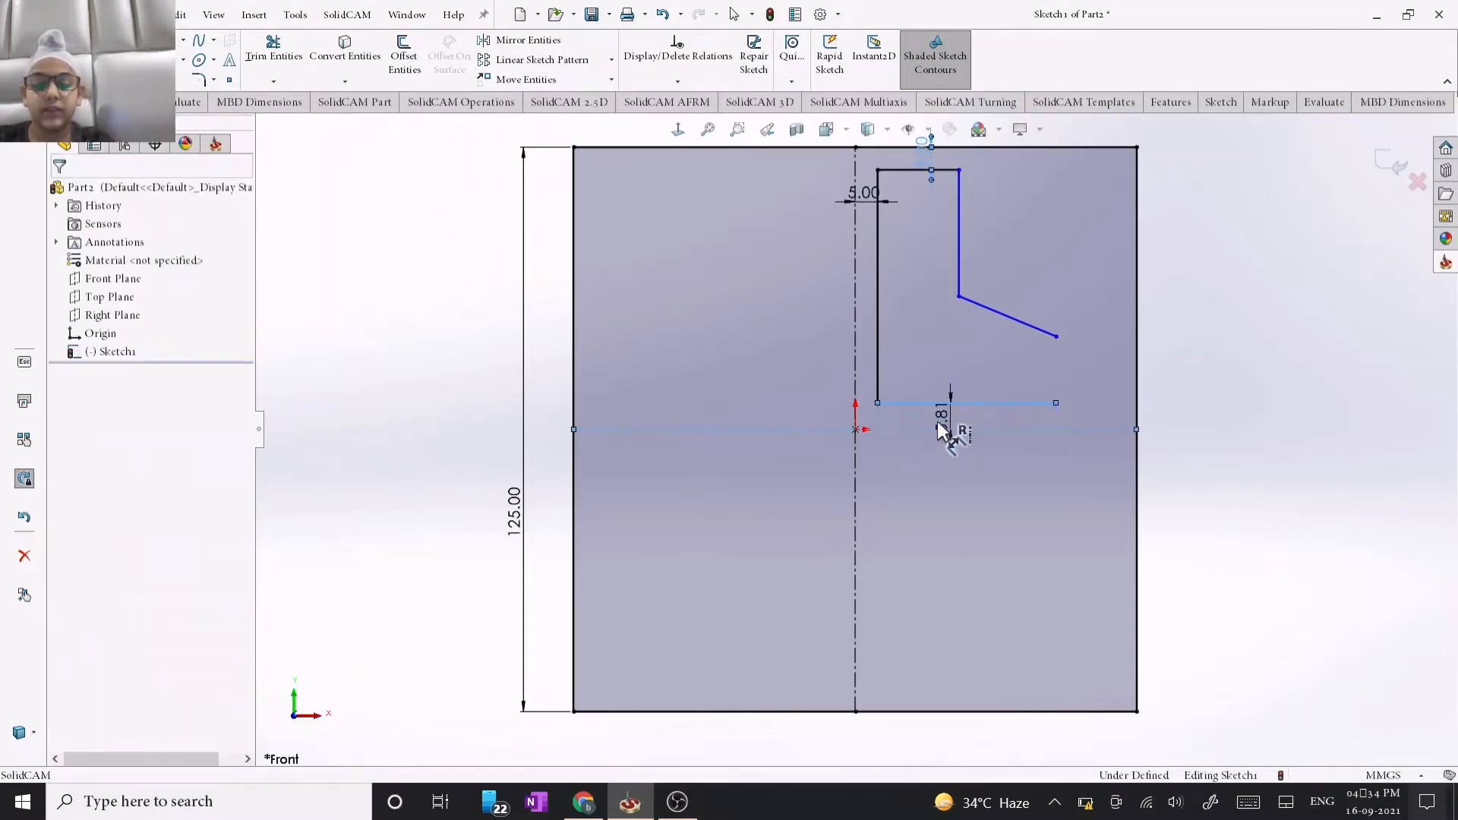
click(937, 423)
text(5.00mm)
key(Return)
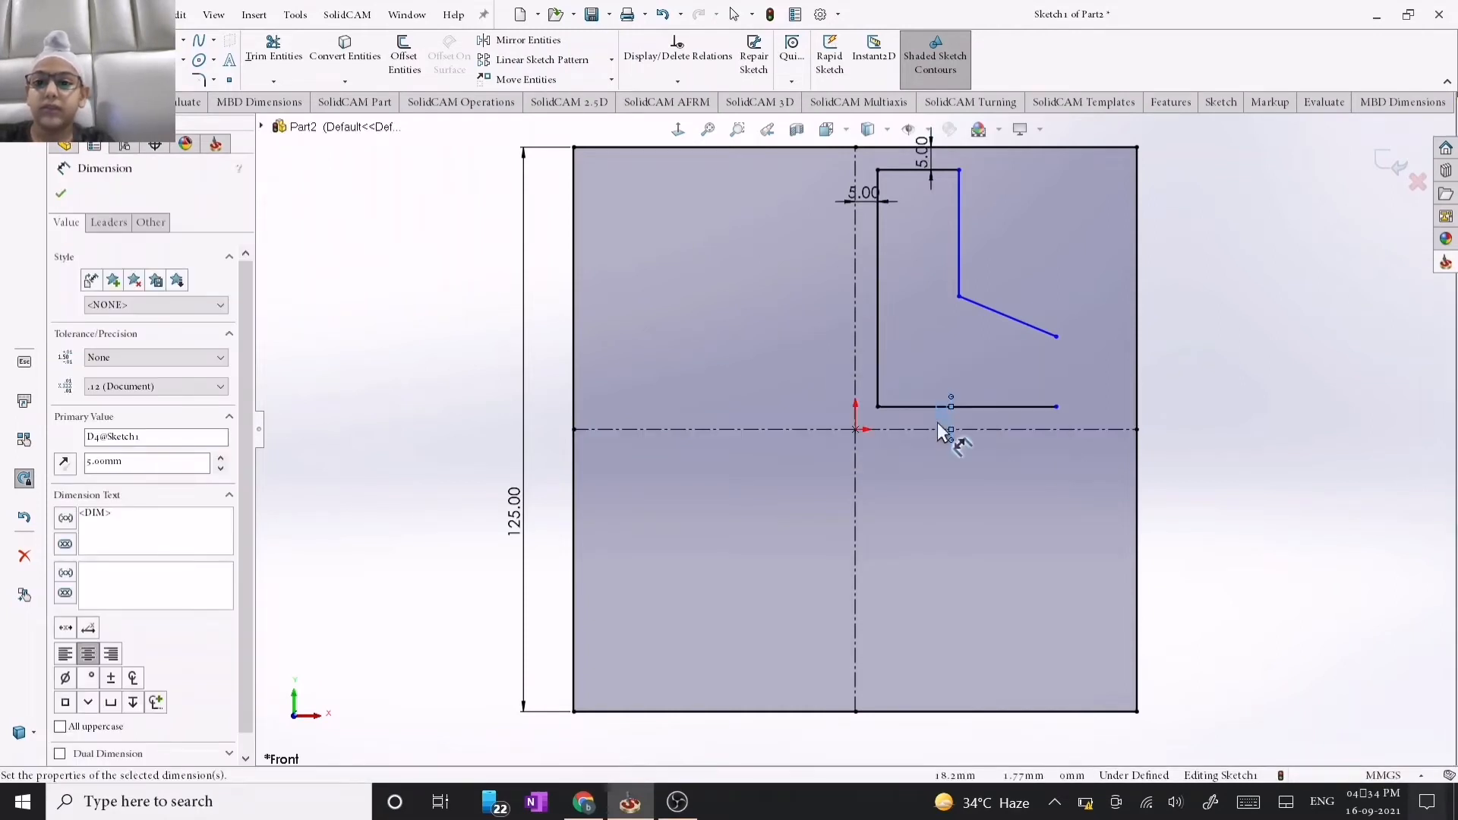
Dimension the distance from the vertical centerline to the profile's shorter vertical line and set it to 25 mm.
click(855, 174)
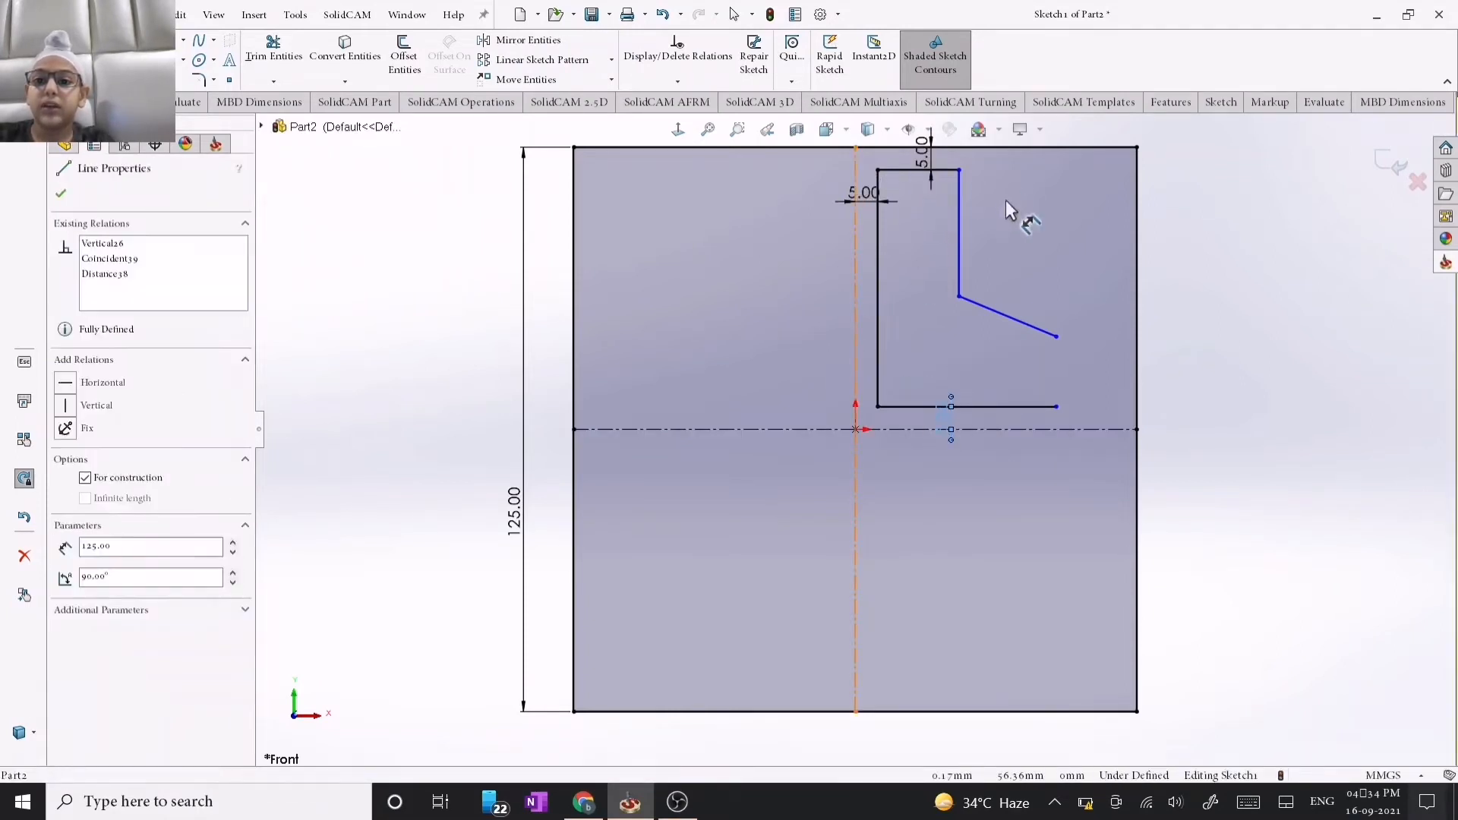
click(960, 224)
click(921, 222)
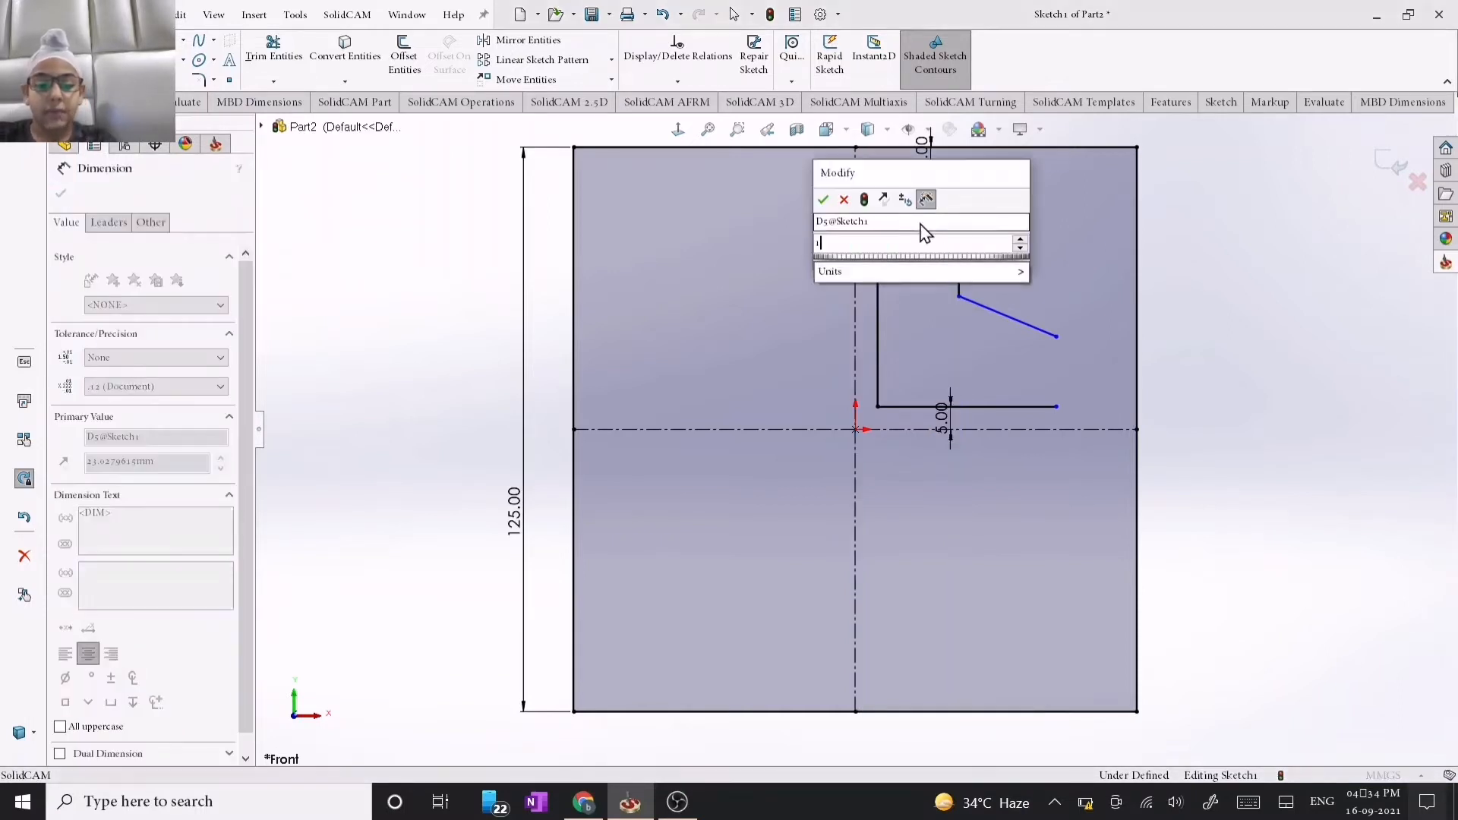
text(5)
key(Return)
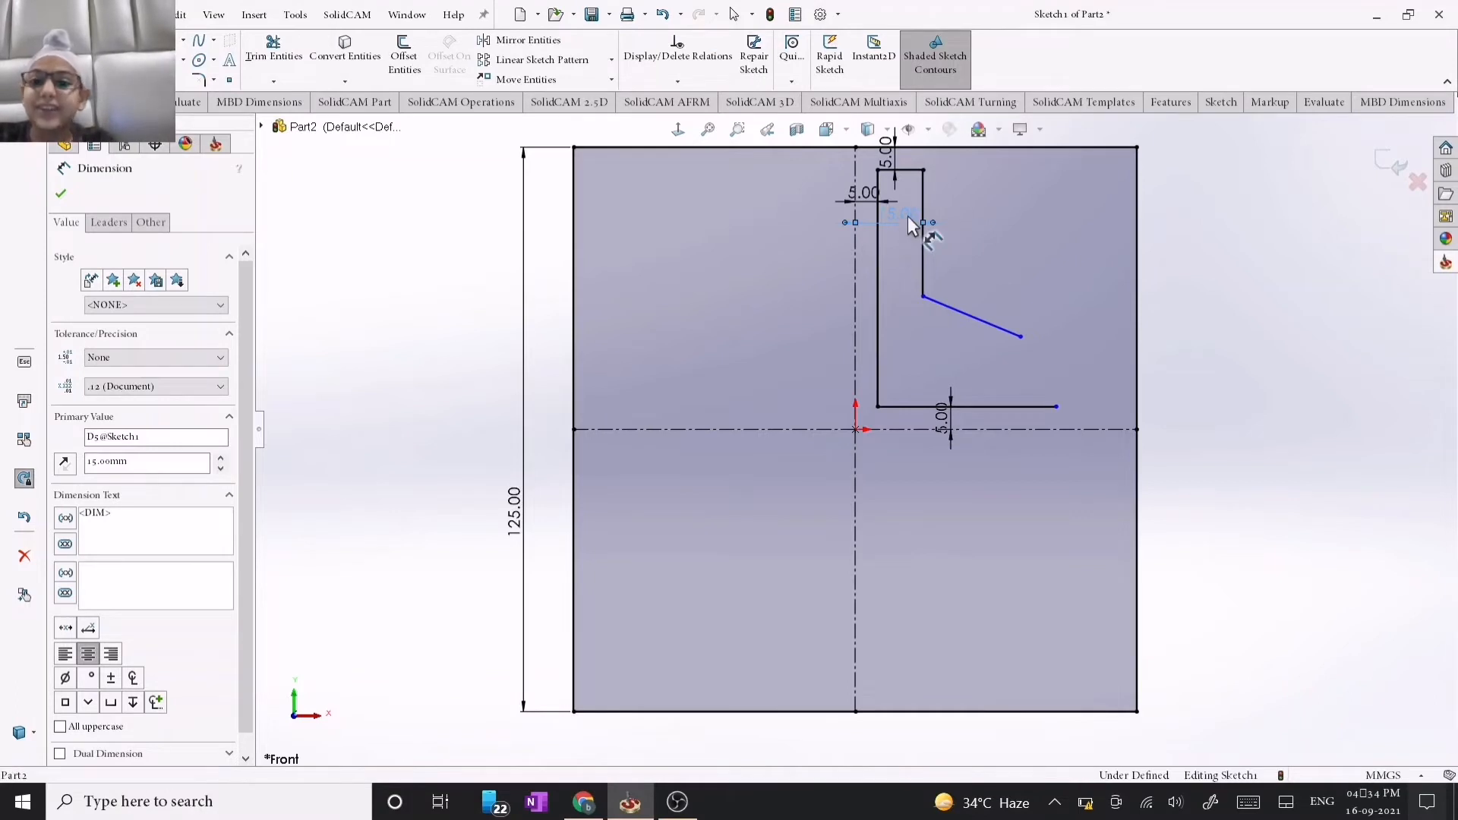
click(909, 218)
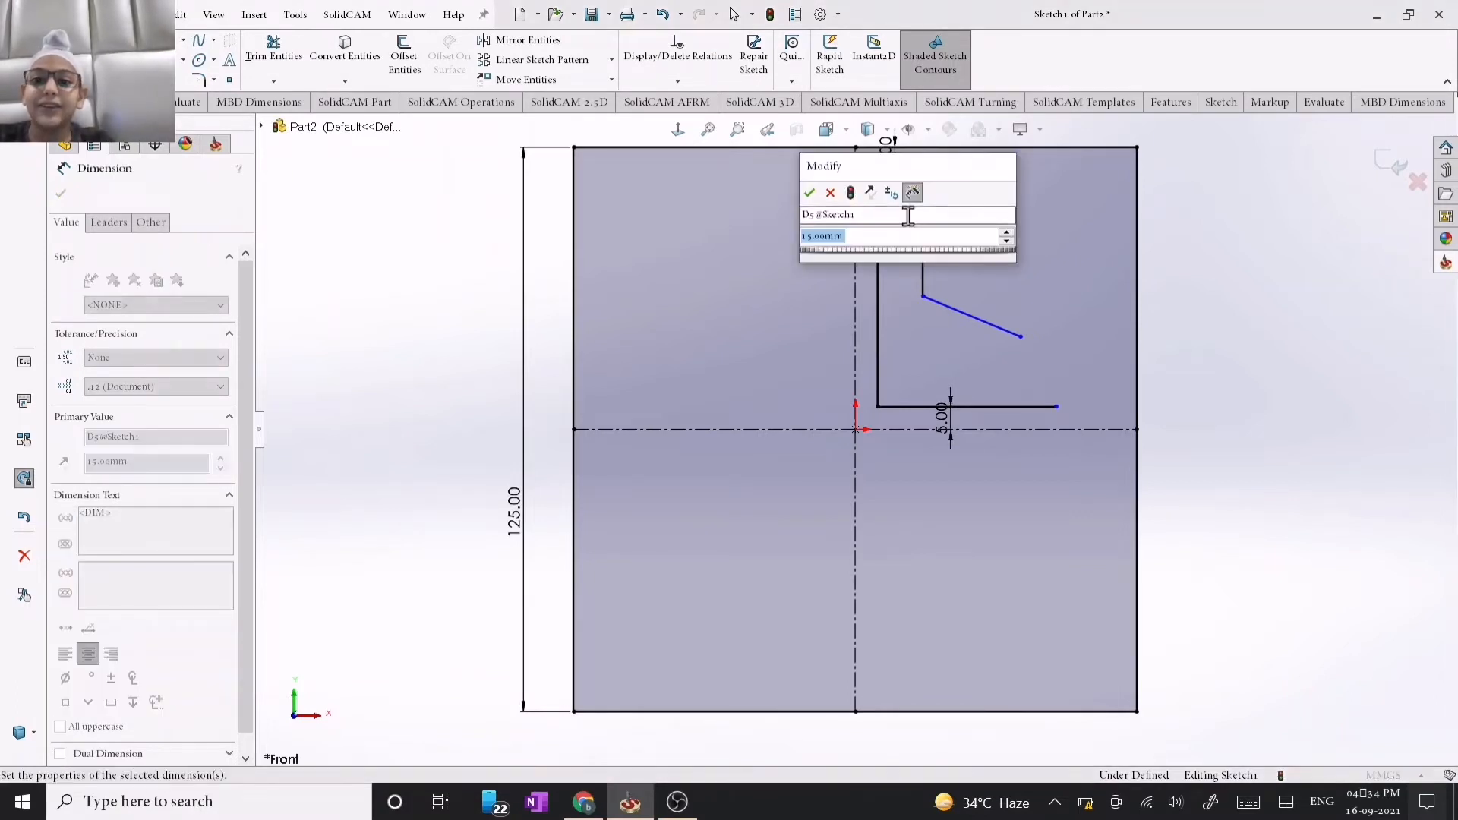
text(25.0)
key(Return)
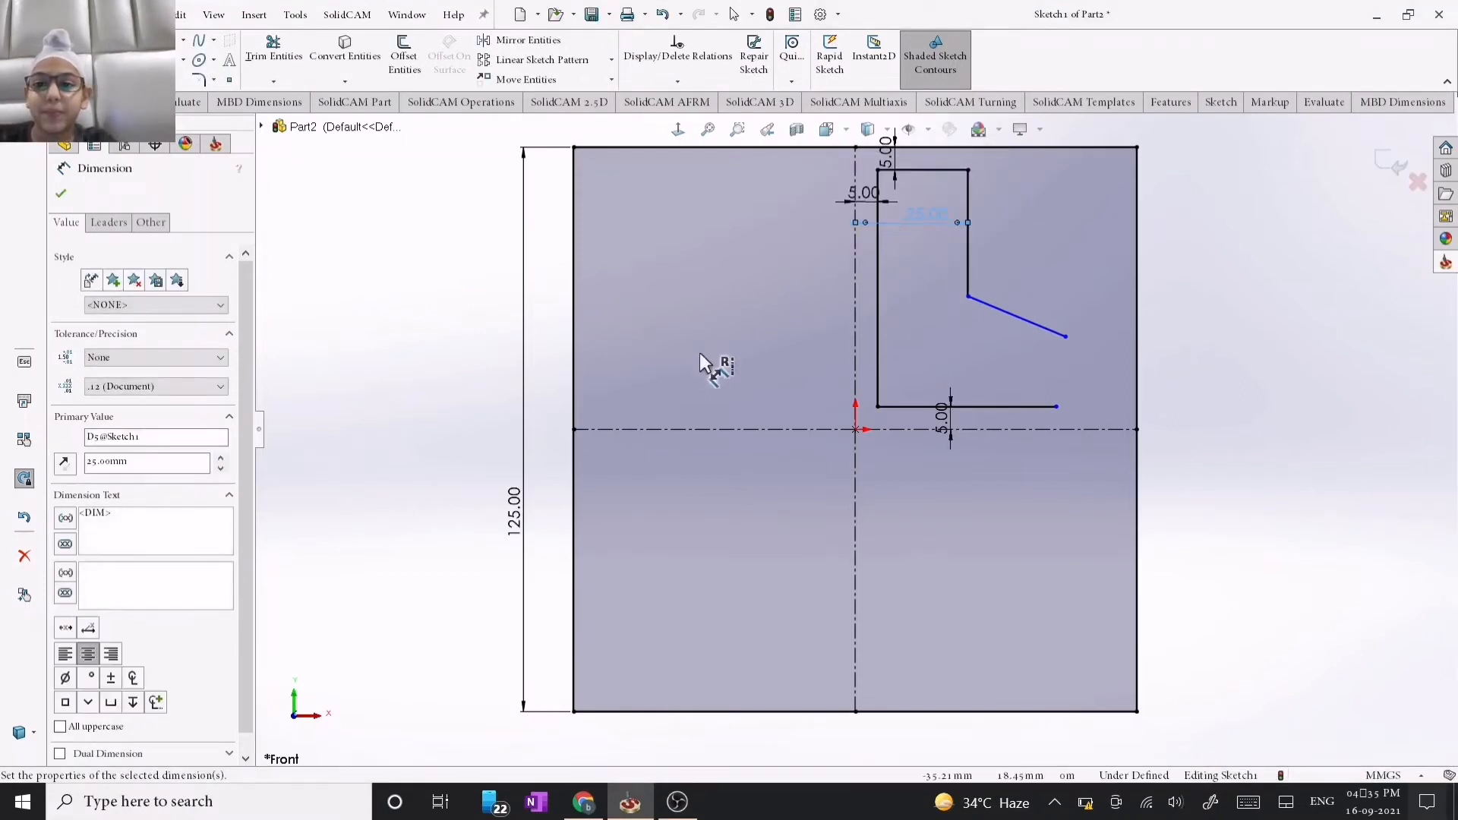
Dimension the sloping line's angle from the horizontal at its upper endpoint and set it to 15 degrees.
click(969, 298)
click(989, 306)
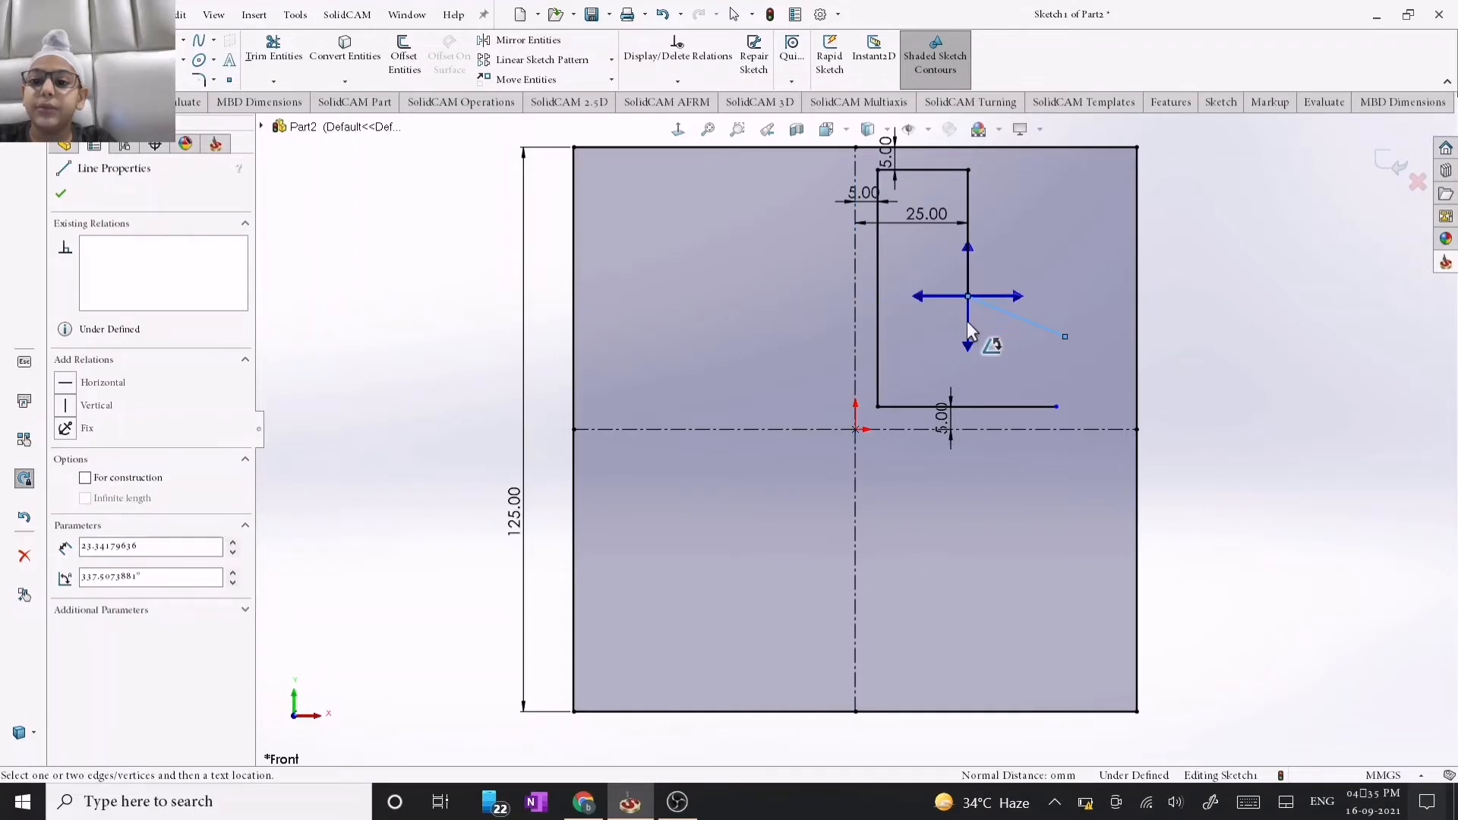
click(1010, 314)
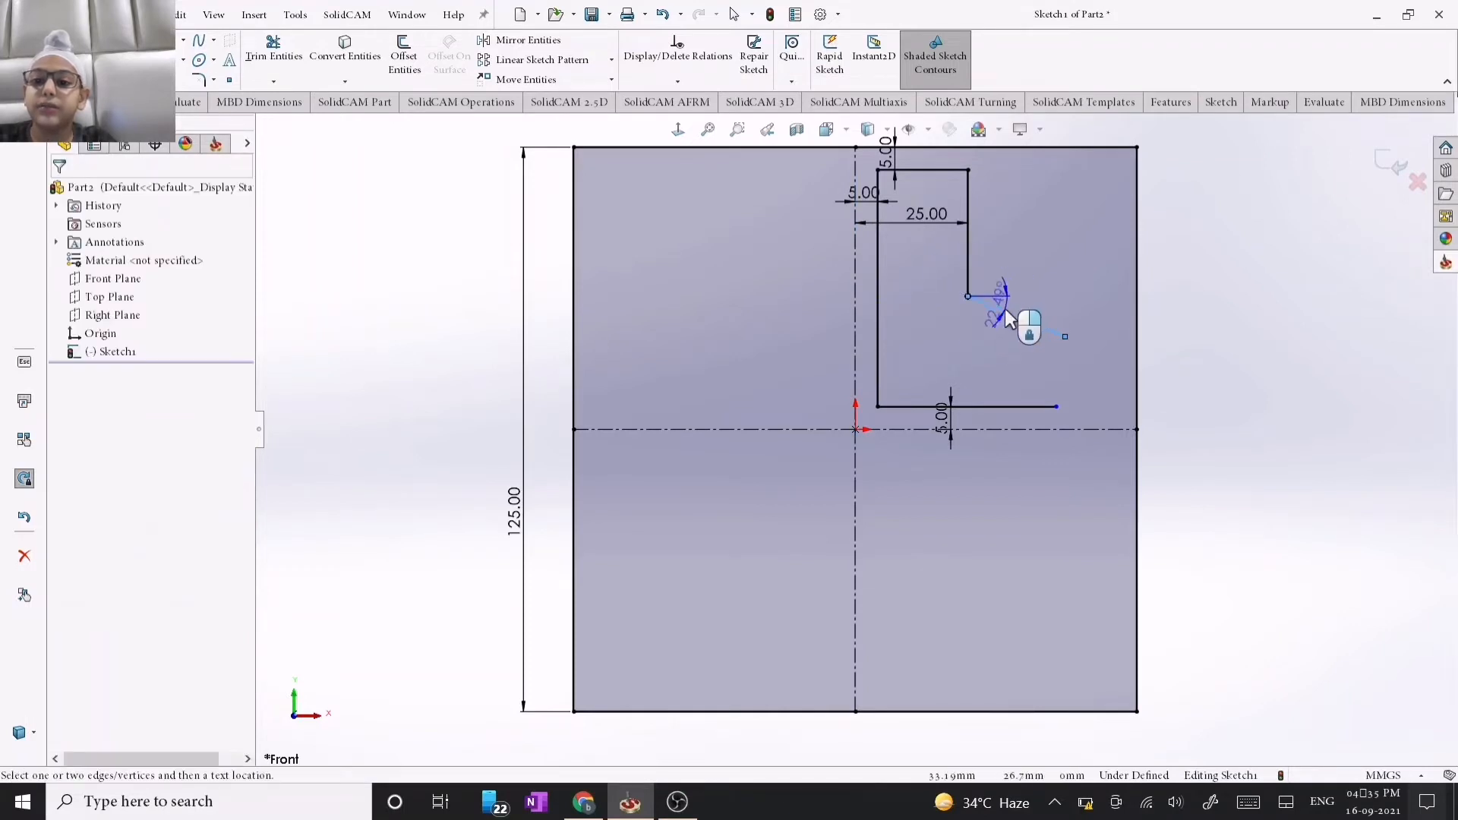
click(1007, 317)
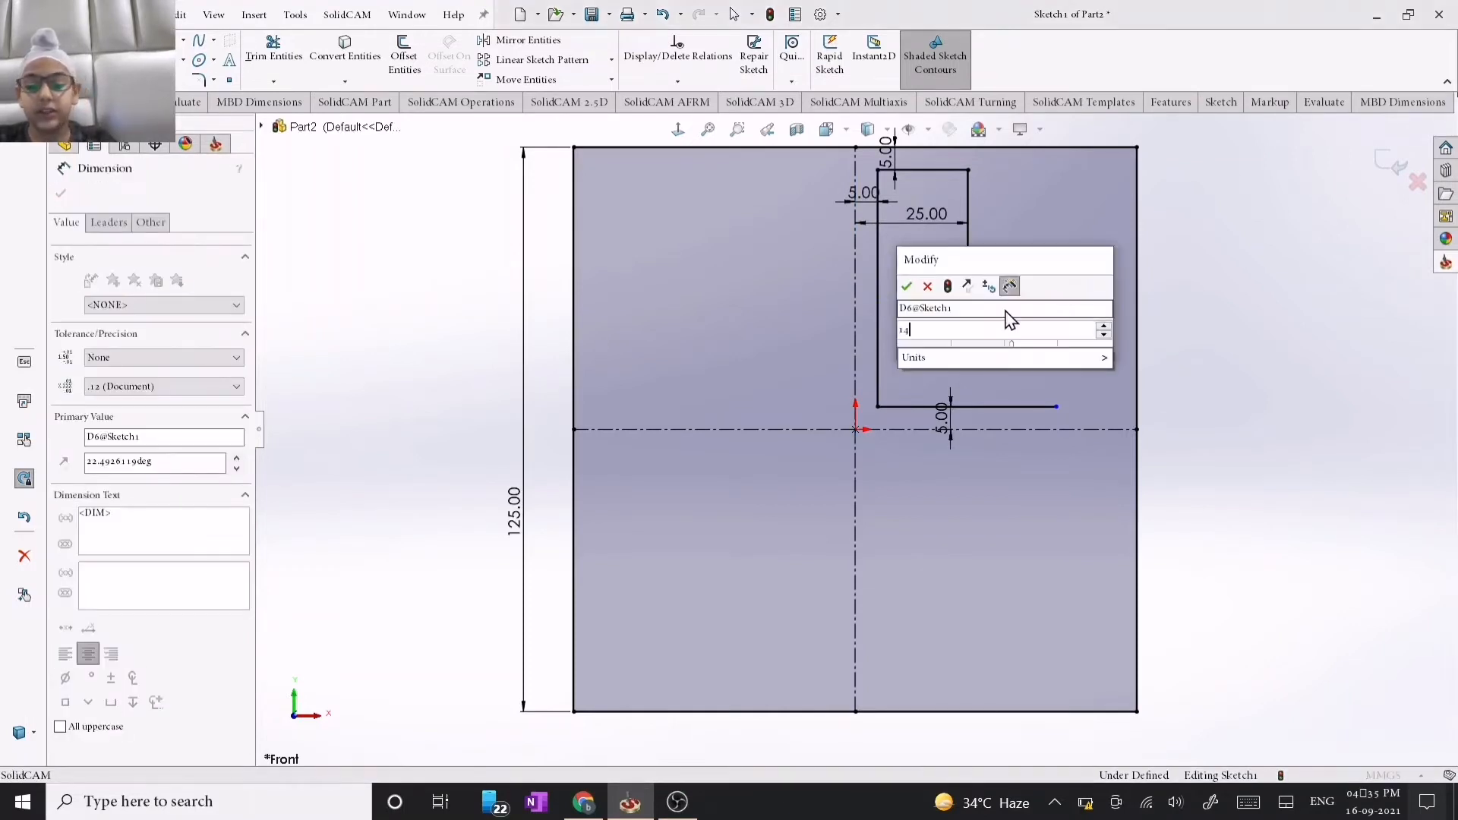
text(14)
key(BackSpace)
text(5)
key(Return)
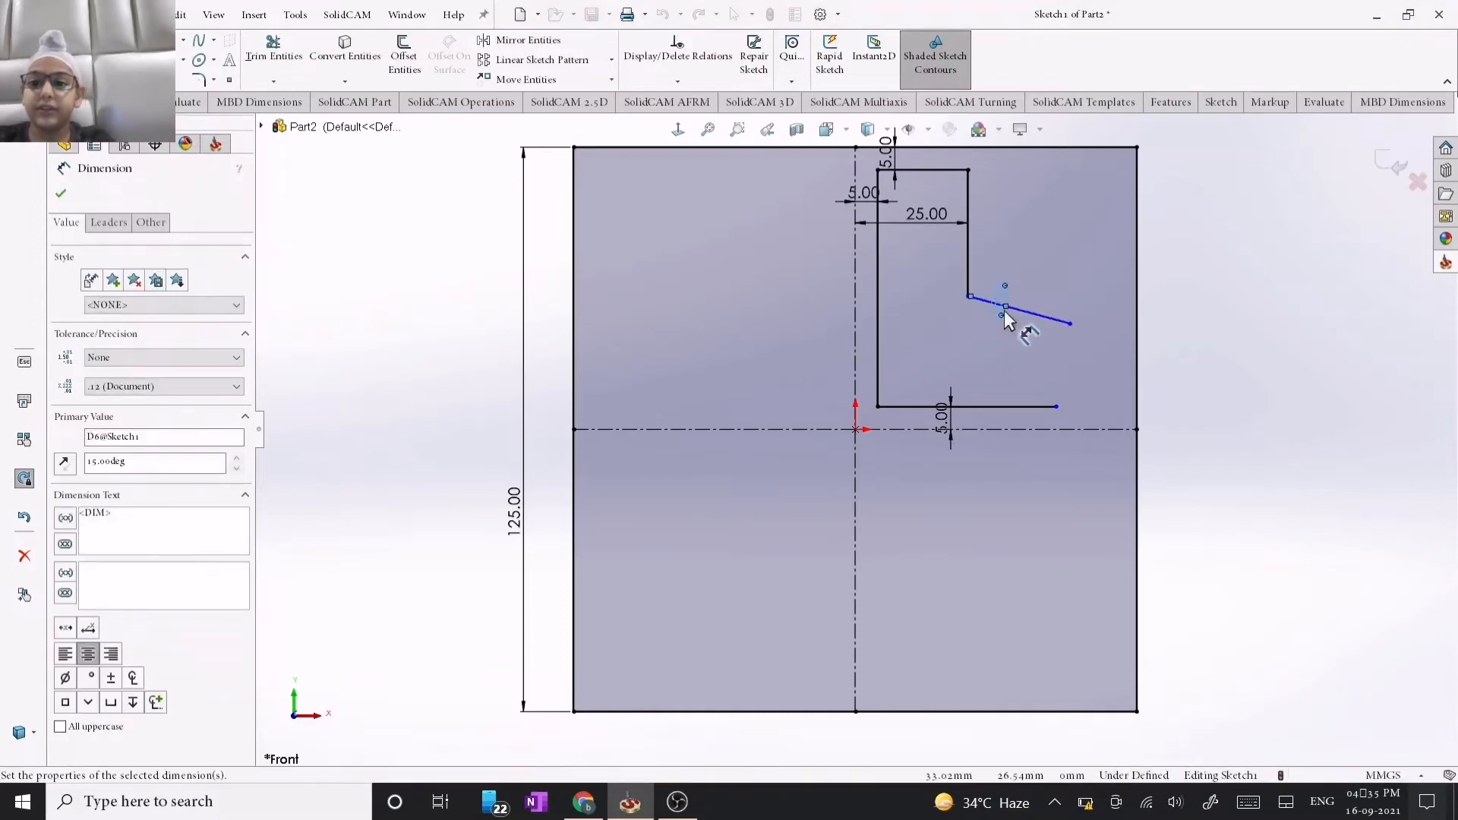
click(62, 193)
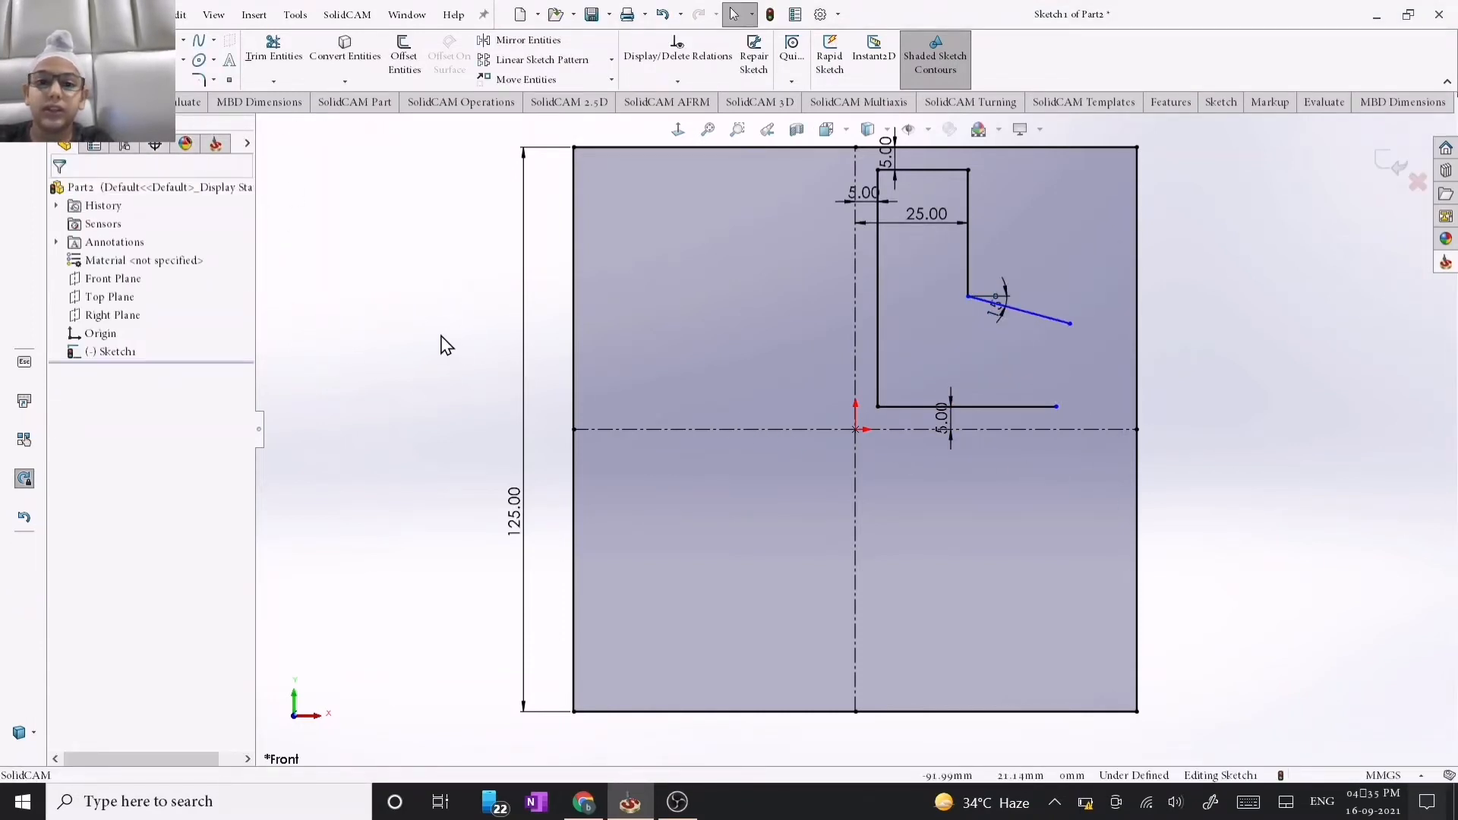
Apply 8 mm sketch fillets to the profile's two upper corners and its lower-left corner.
mouse_move(441, 338)
right_down()
mouse_move(424, 382)
mouse_move(397, 374)
mouse_move(380, 309)
mouse_move(463, 316)
mouse_move(489, 340)
mouse_move(480, 393)
mouse_move(408, 322)
mouse_move(472, 351)
mouse_move(476, 388)
right_up()
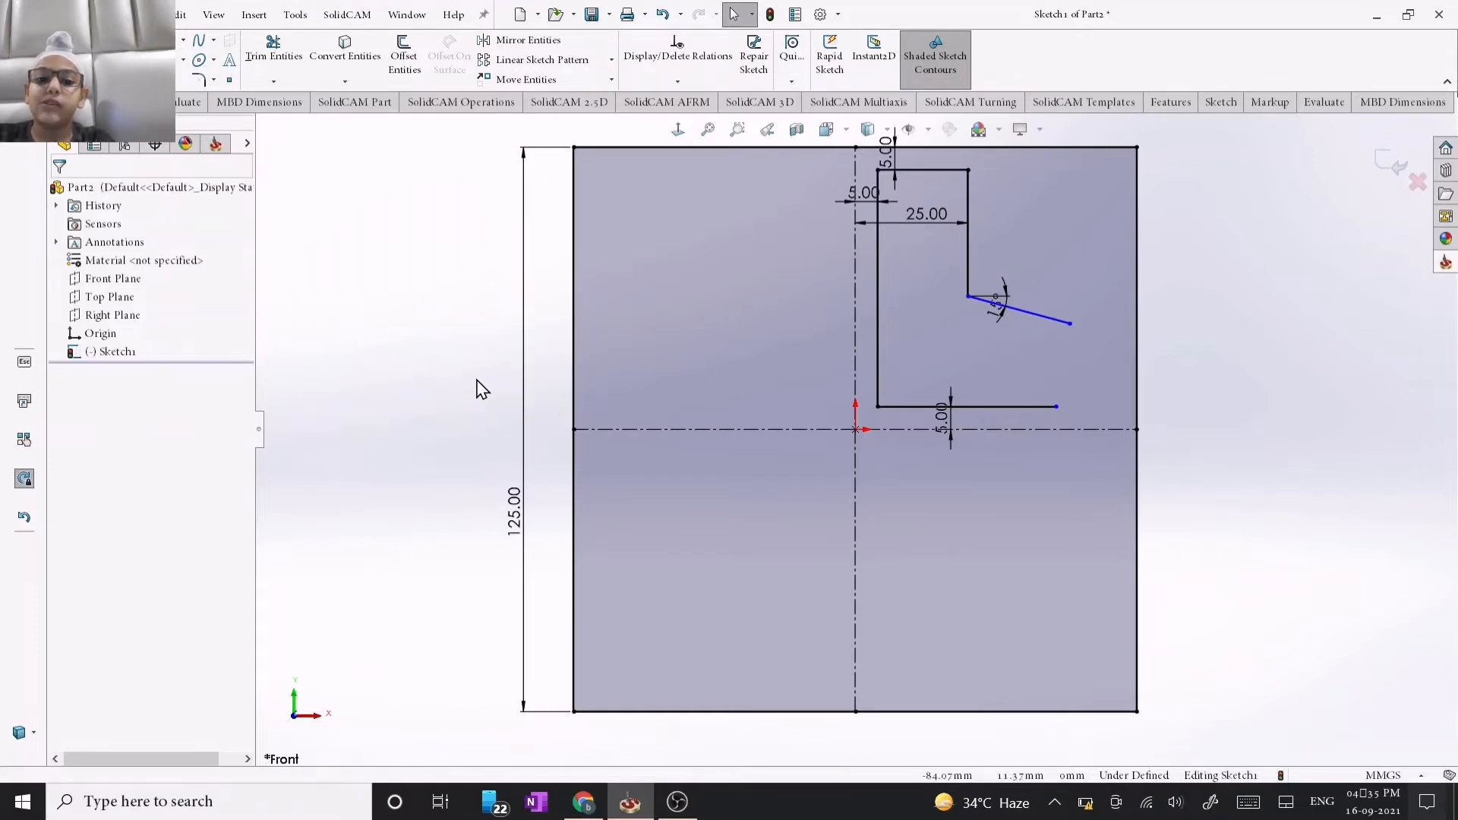
right_drag(421, 325, 512, 420)
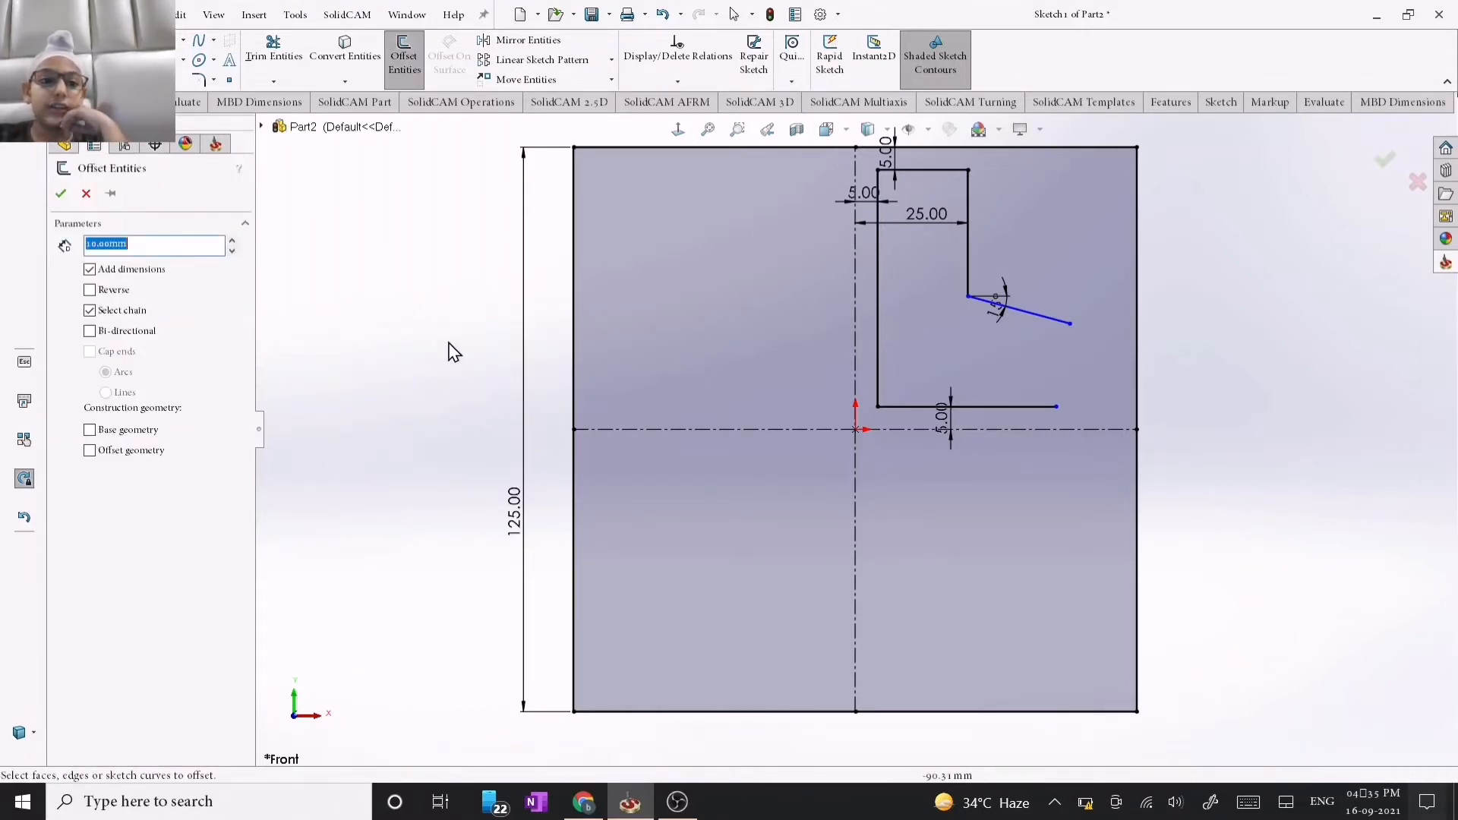
right_drag(449, 342, 480, 454)
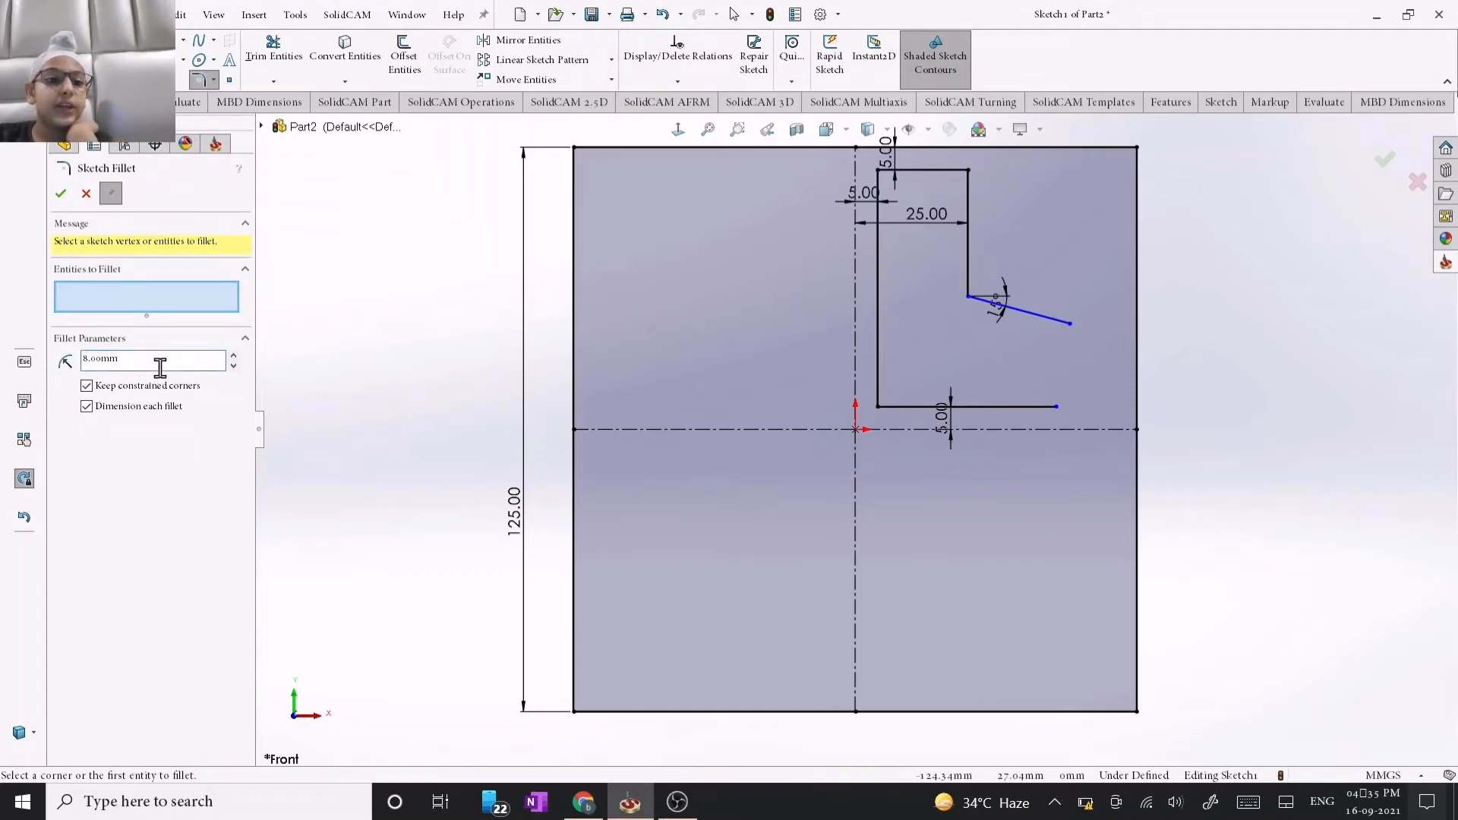
click(878, 170)
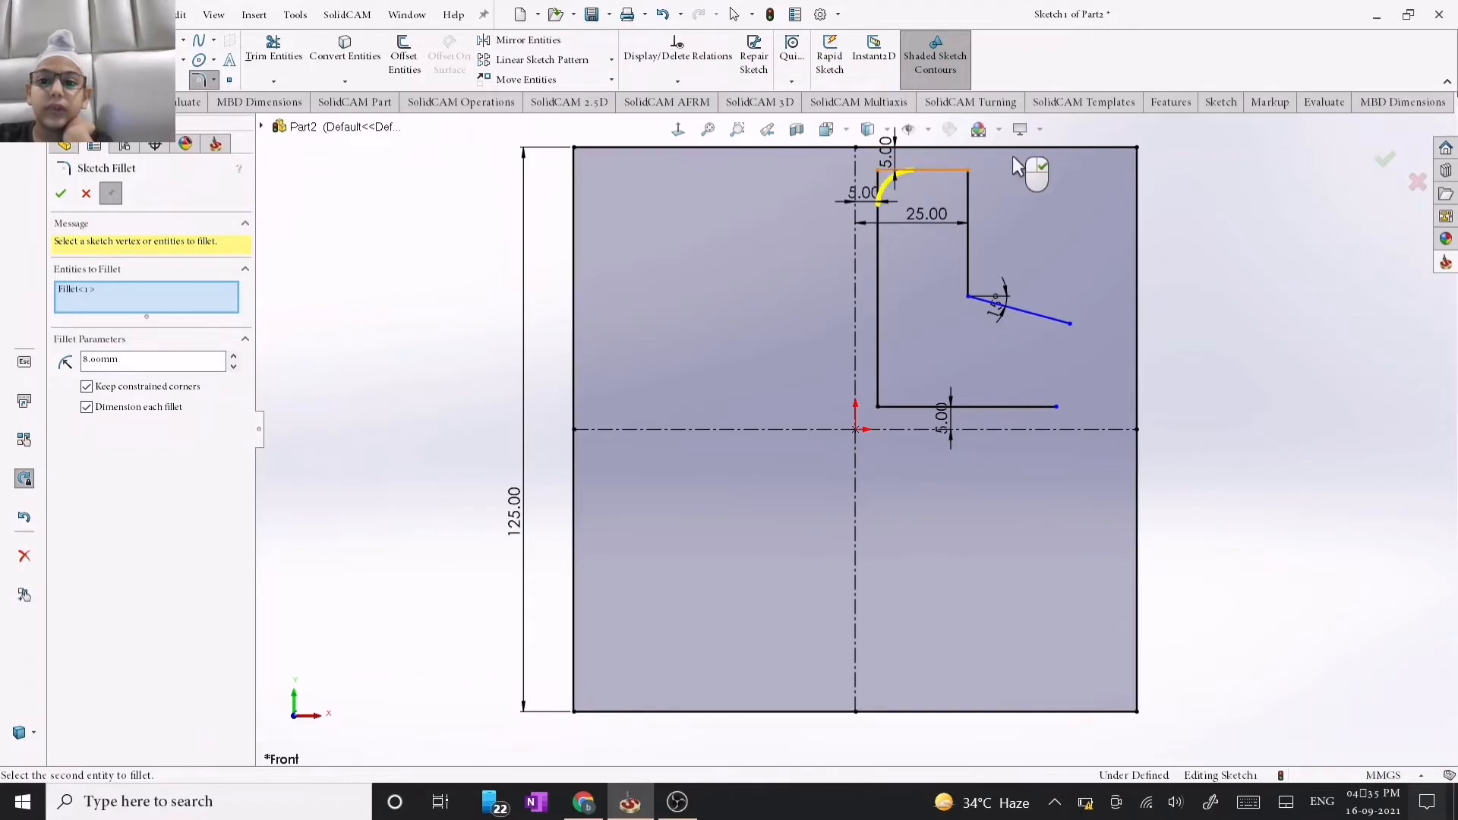
click(969, 171)
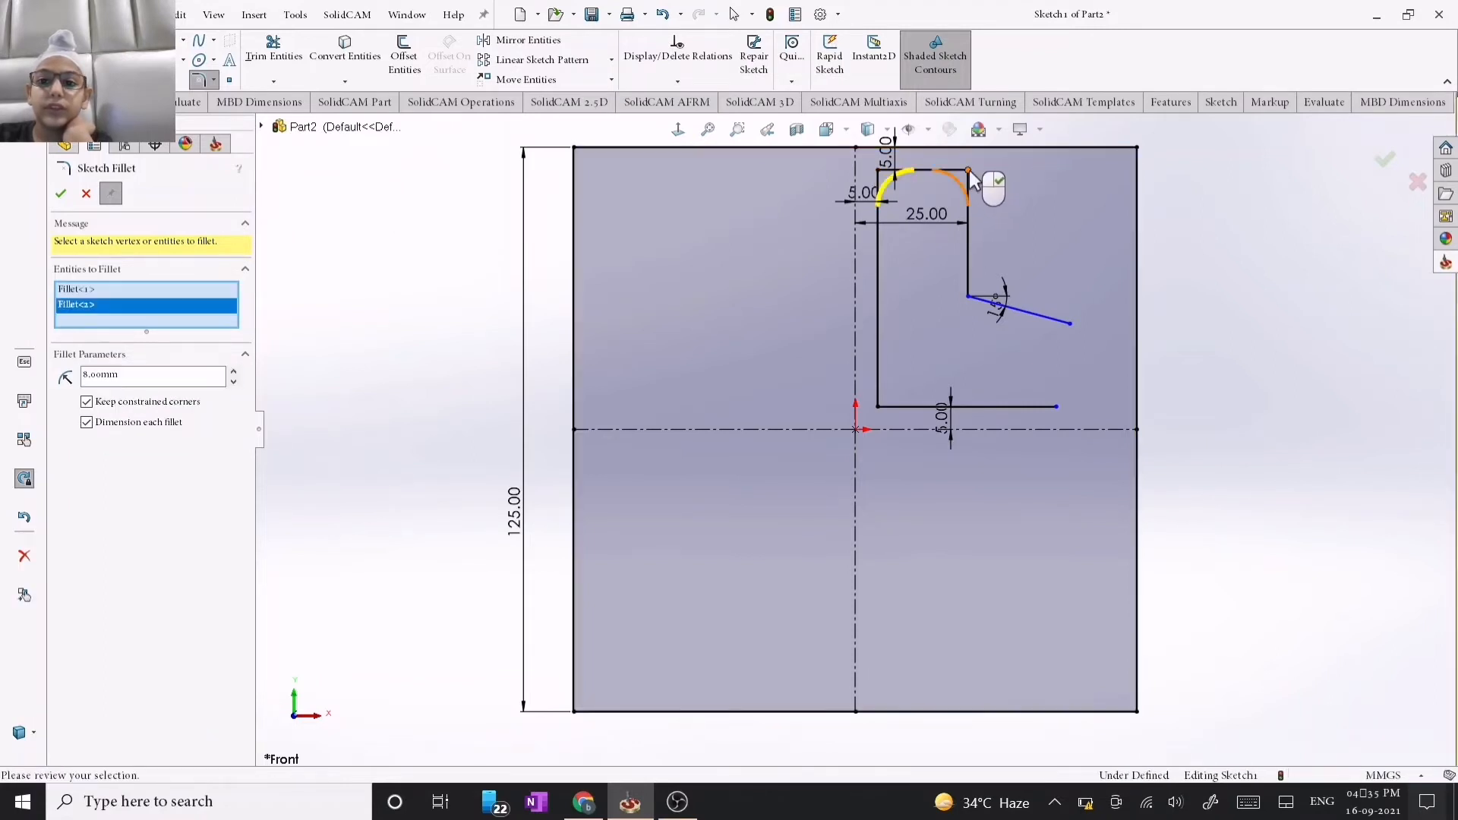
click(883, 408)
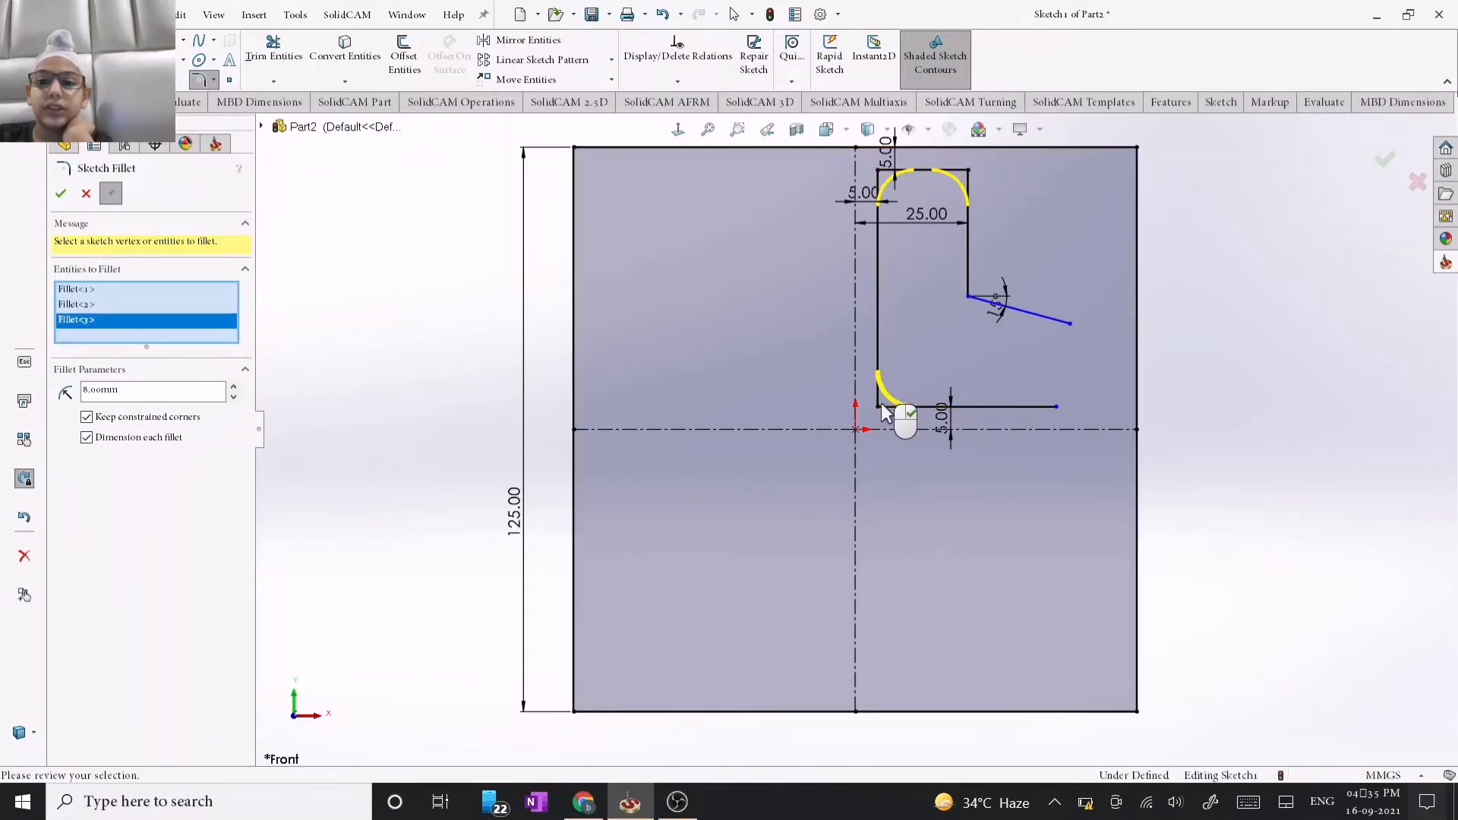
click(66, 199)
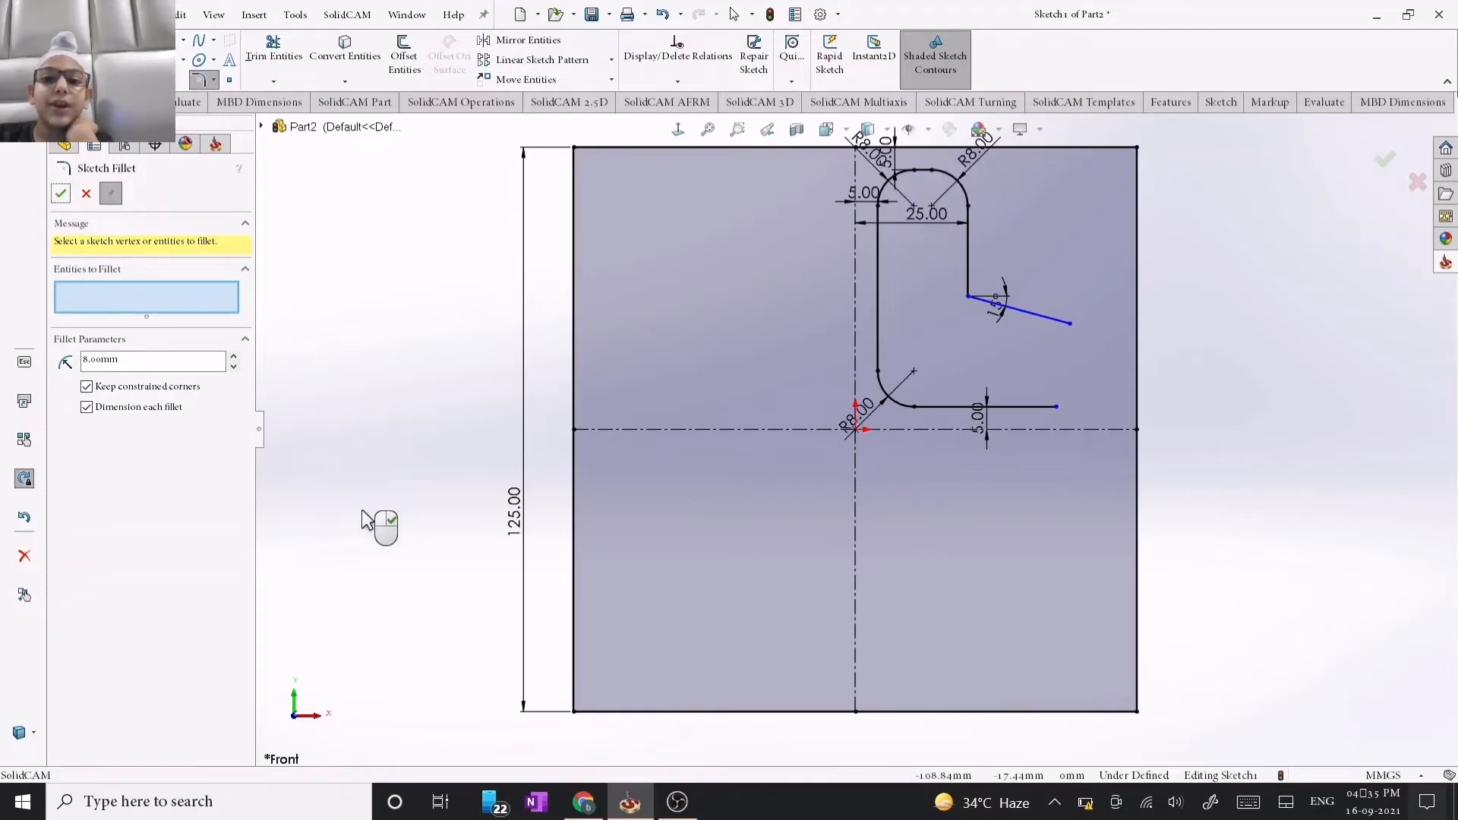
click(61, 193)
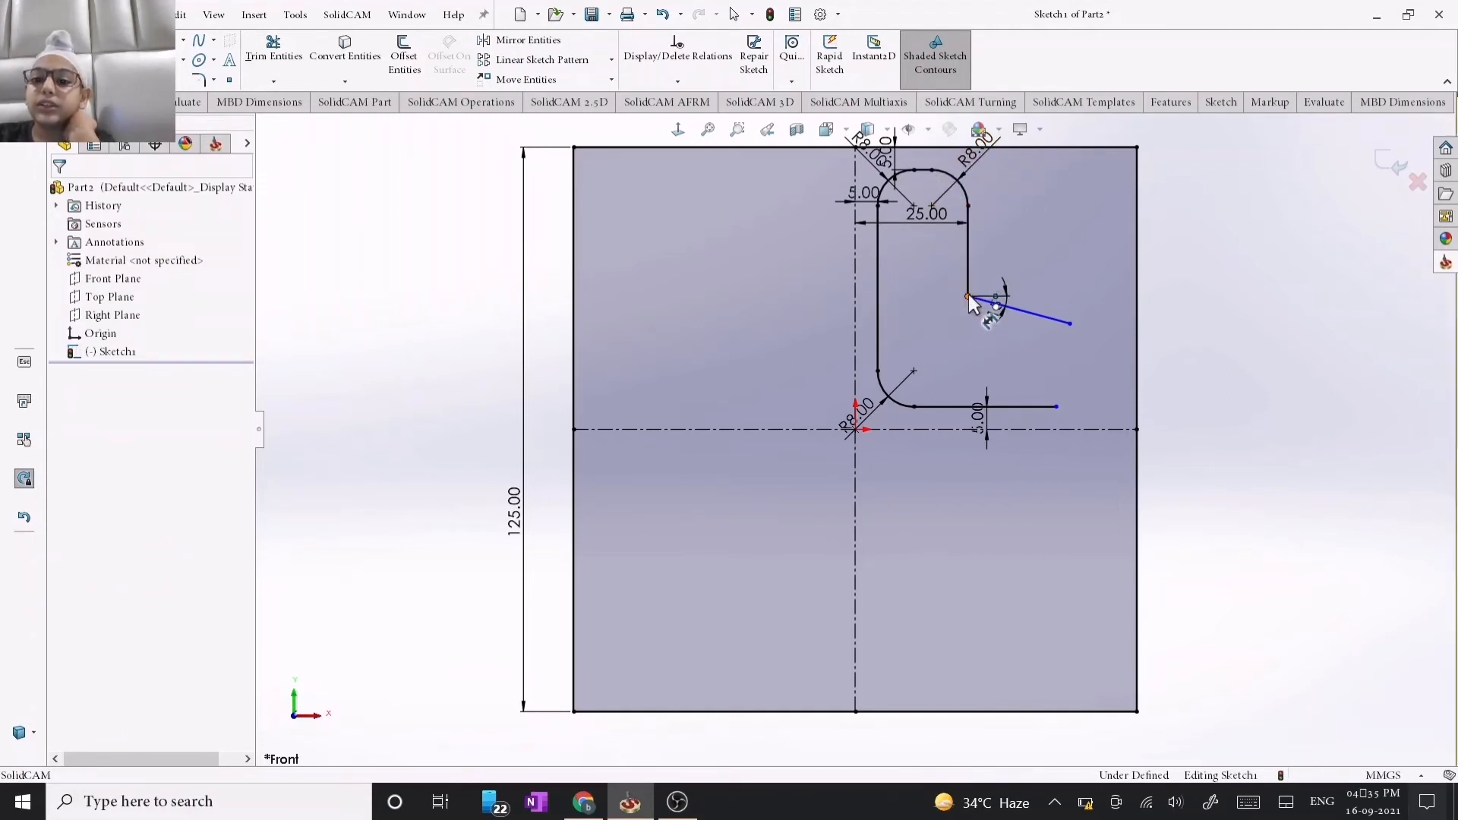
Dimension the height of the sloping line's upper endpoint above the horizontal centerline and set it to 27 mm.
click(970, 297)
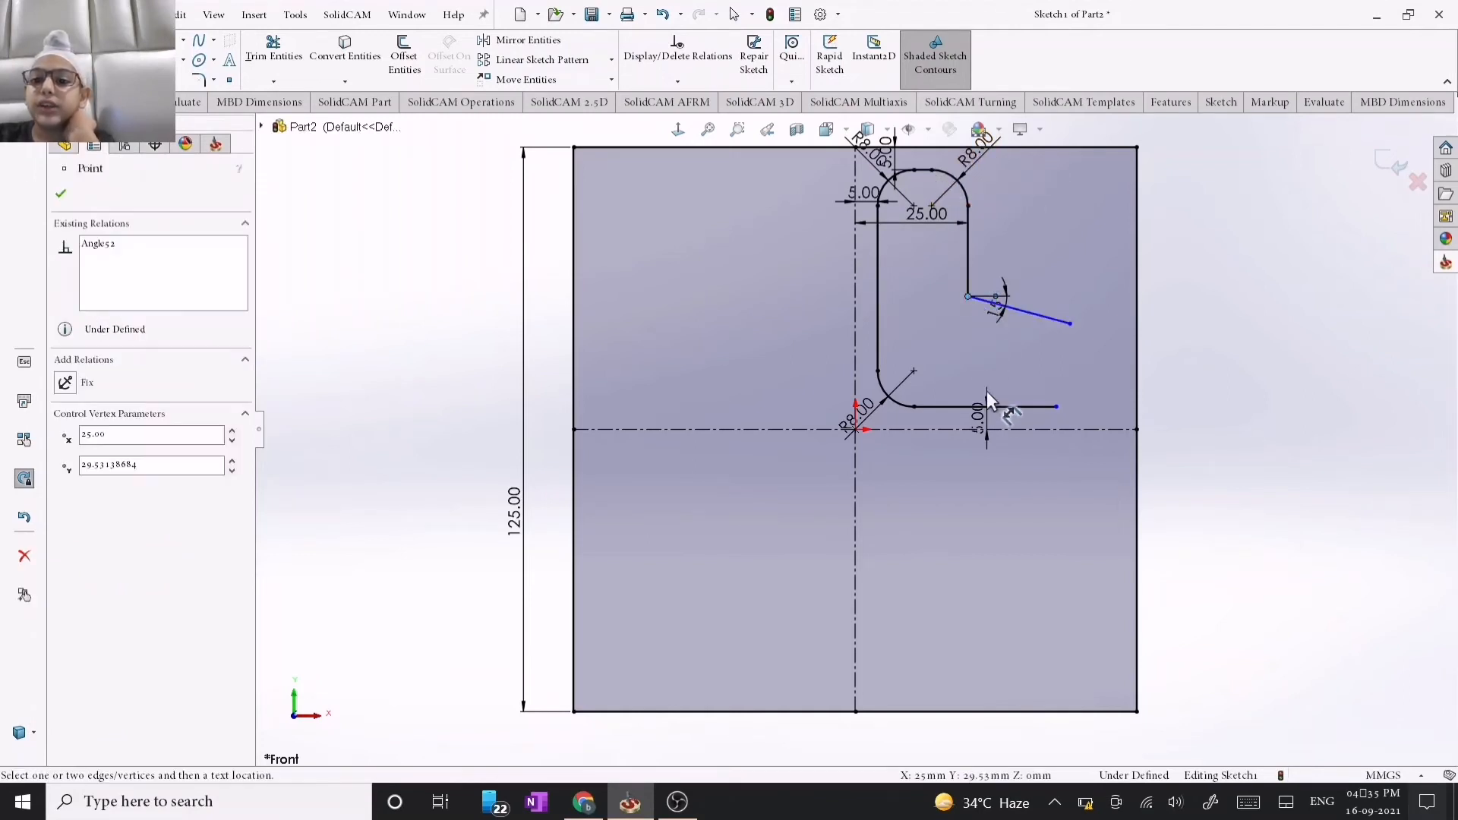
click(1031, 429)
click(1230, 398)
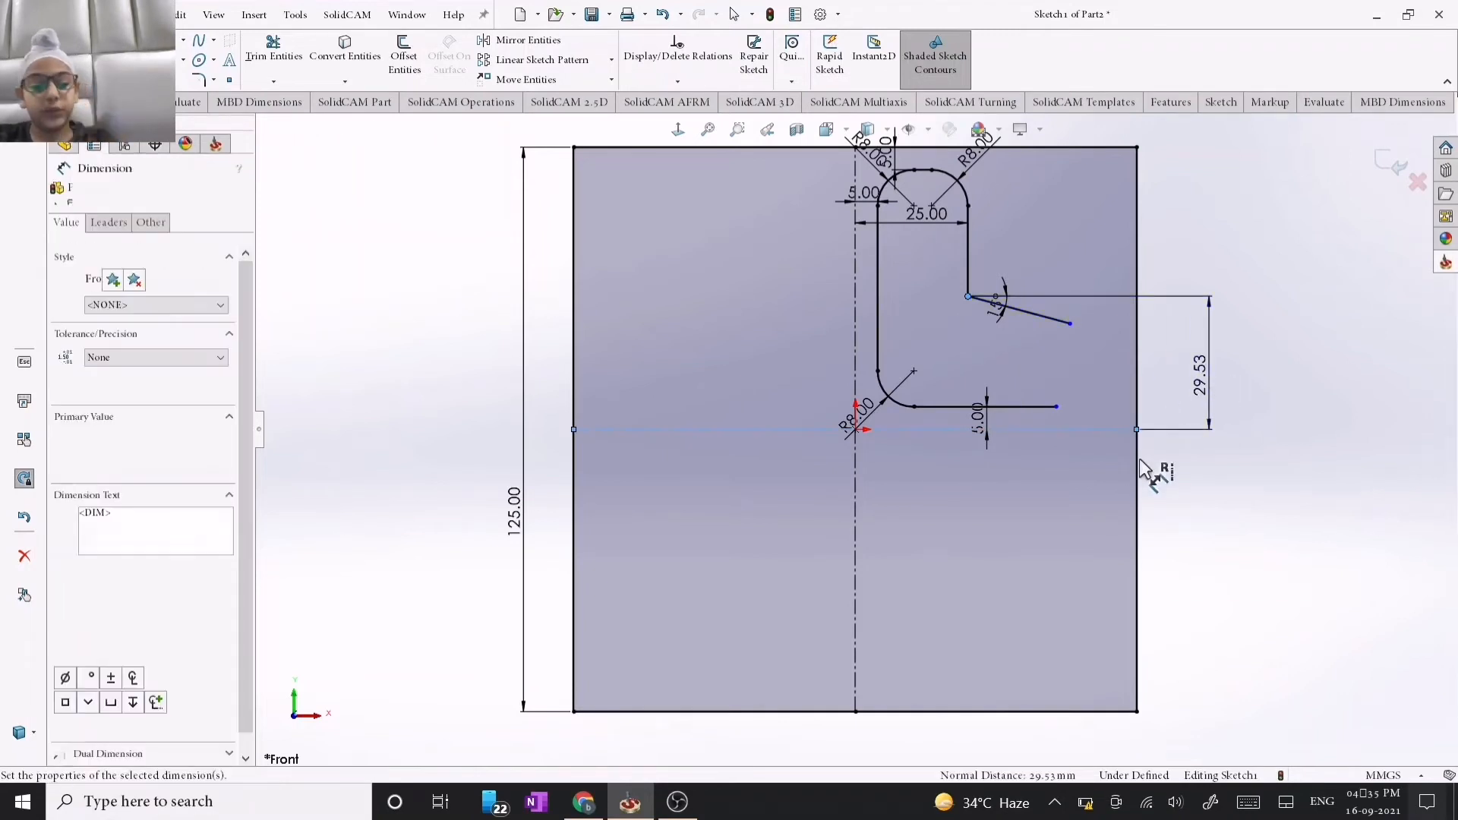
text(27)
key(Return)
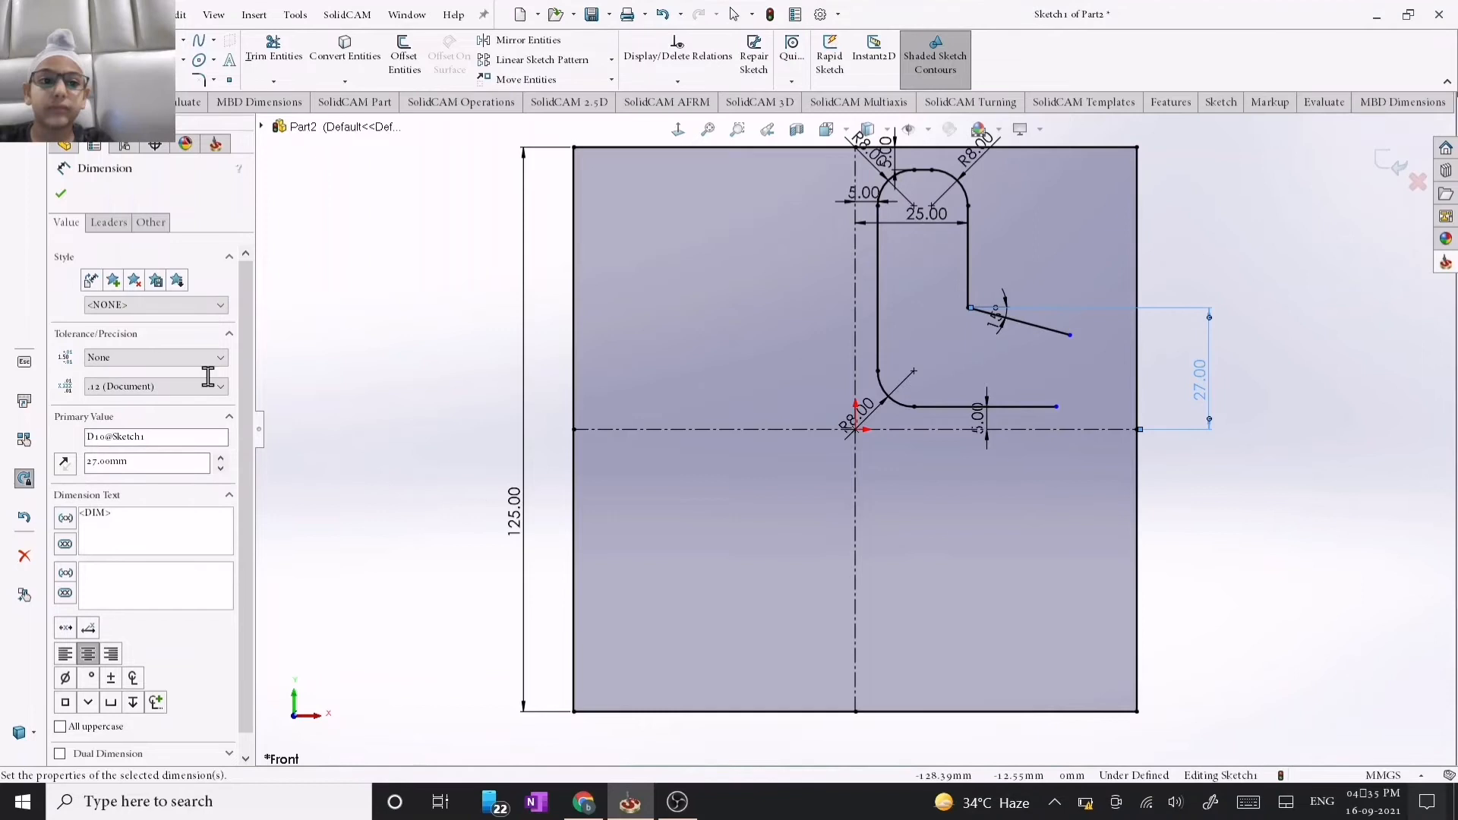
Close the profile's open right end with an 8 mm sketch fillet between the lower horizontal line and the sloping line.
click(214, 81)
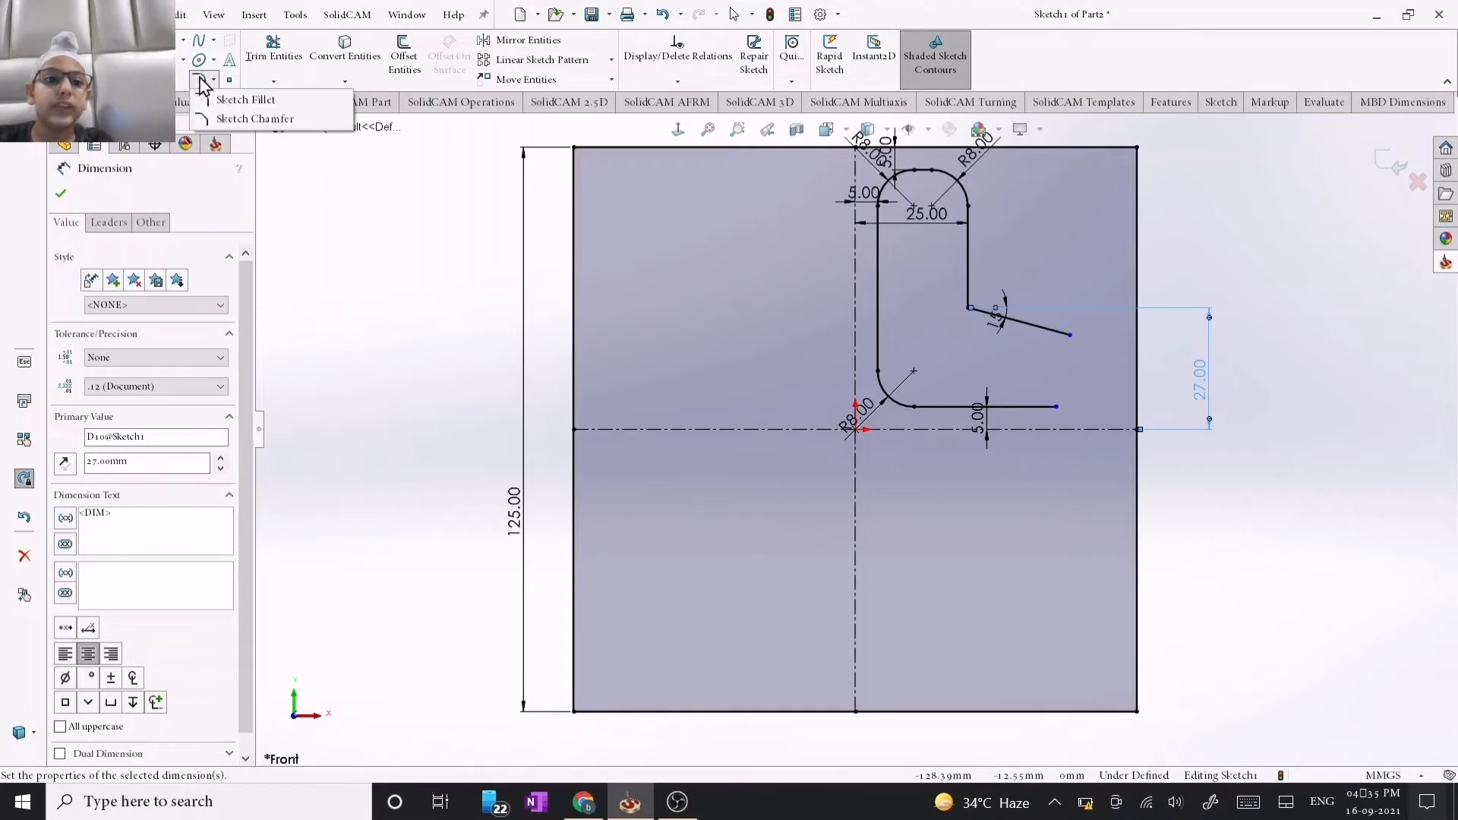
click(240, 103)
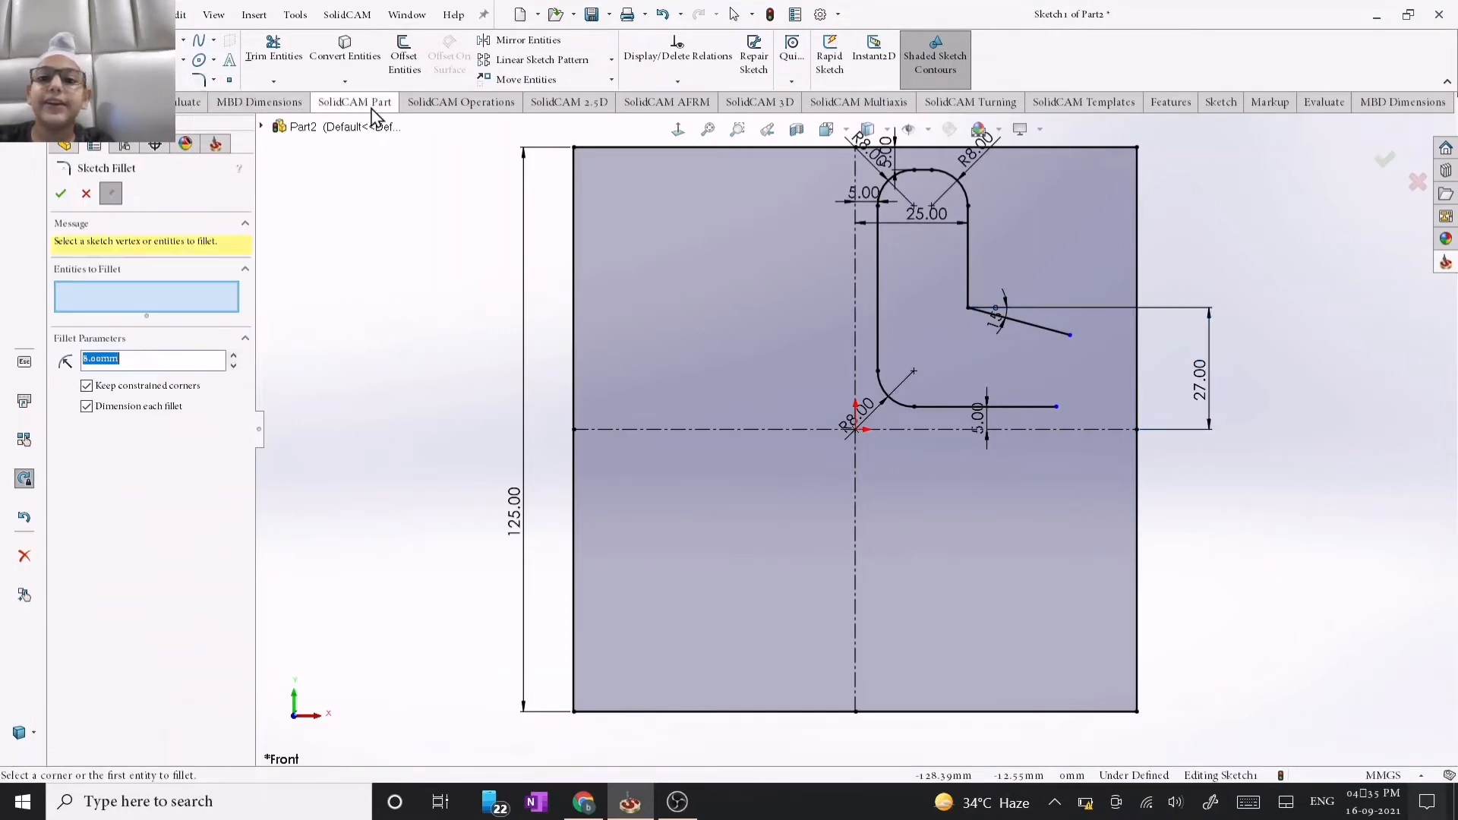
click(1013, 407)
click(1028, 324)
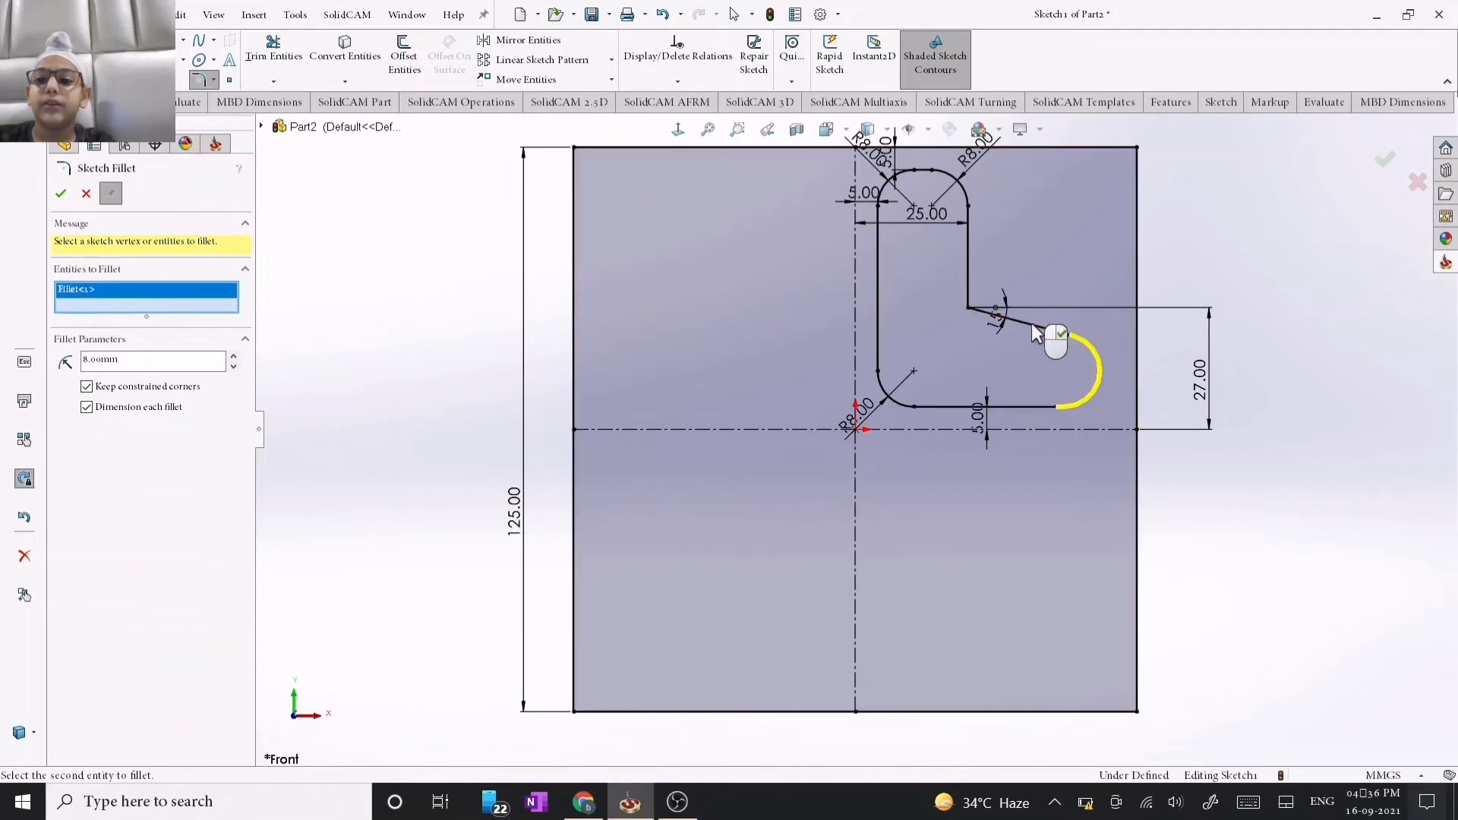
click(61, 194)
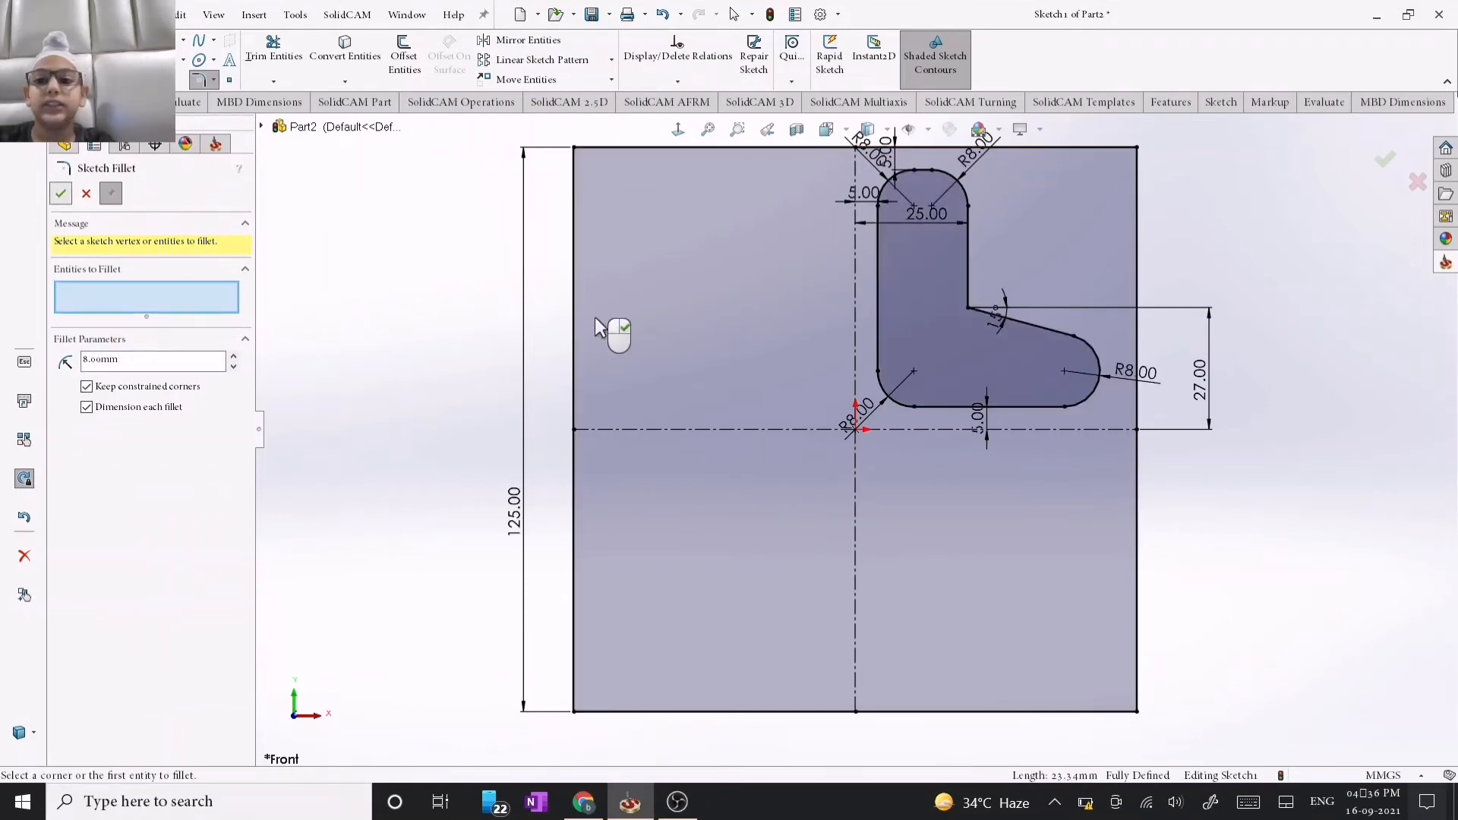
click(60, 194)
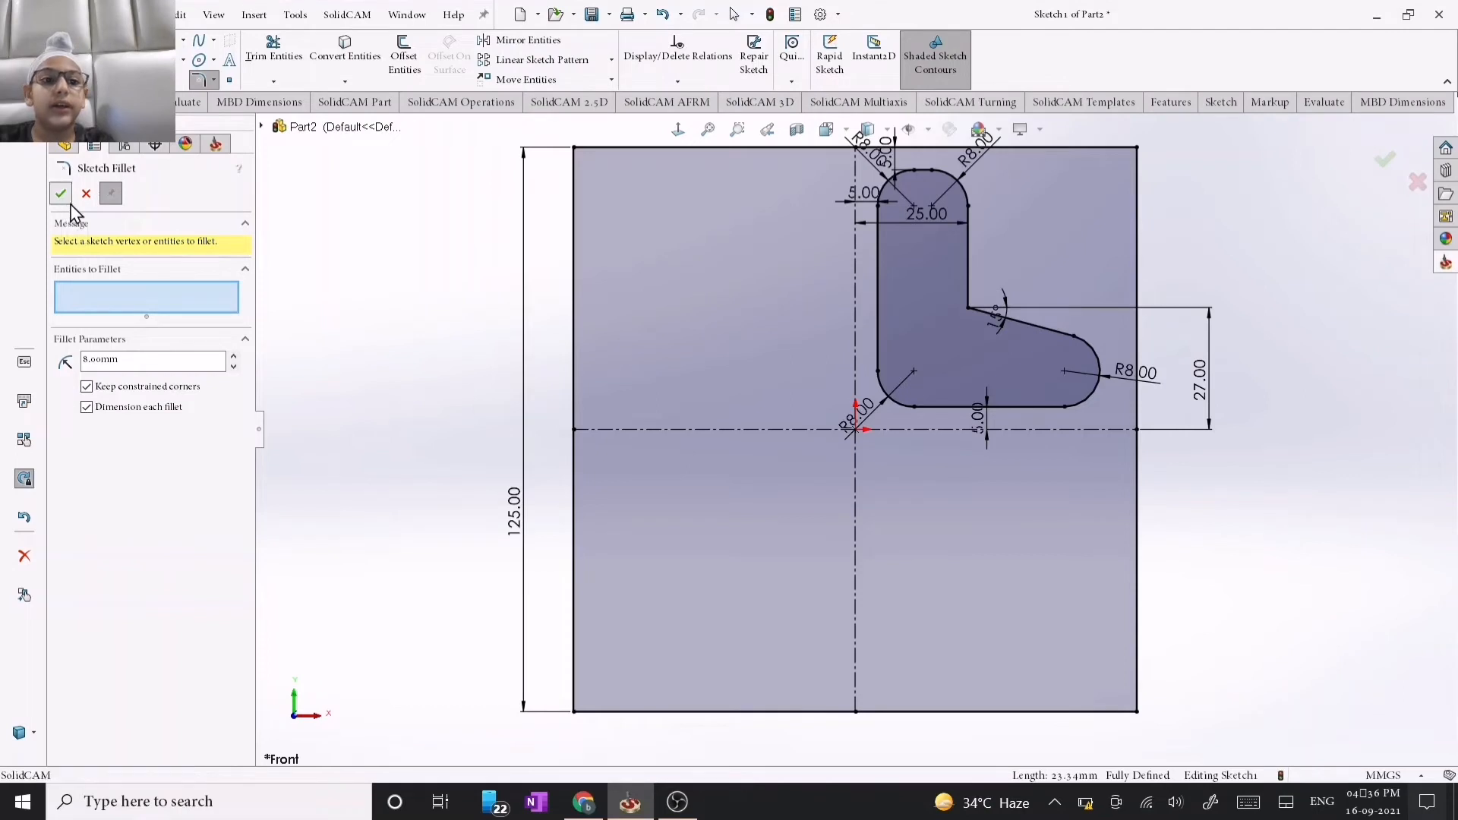
Mirror the filleted profile about the square's vertical centerline to create its copy in the upper-left quadrant.
click(521, 42)
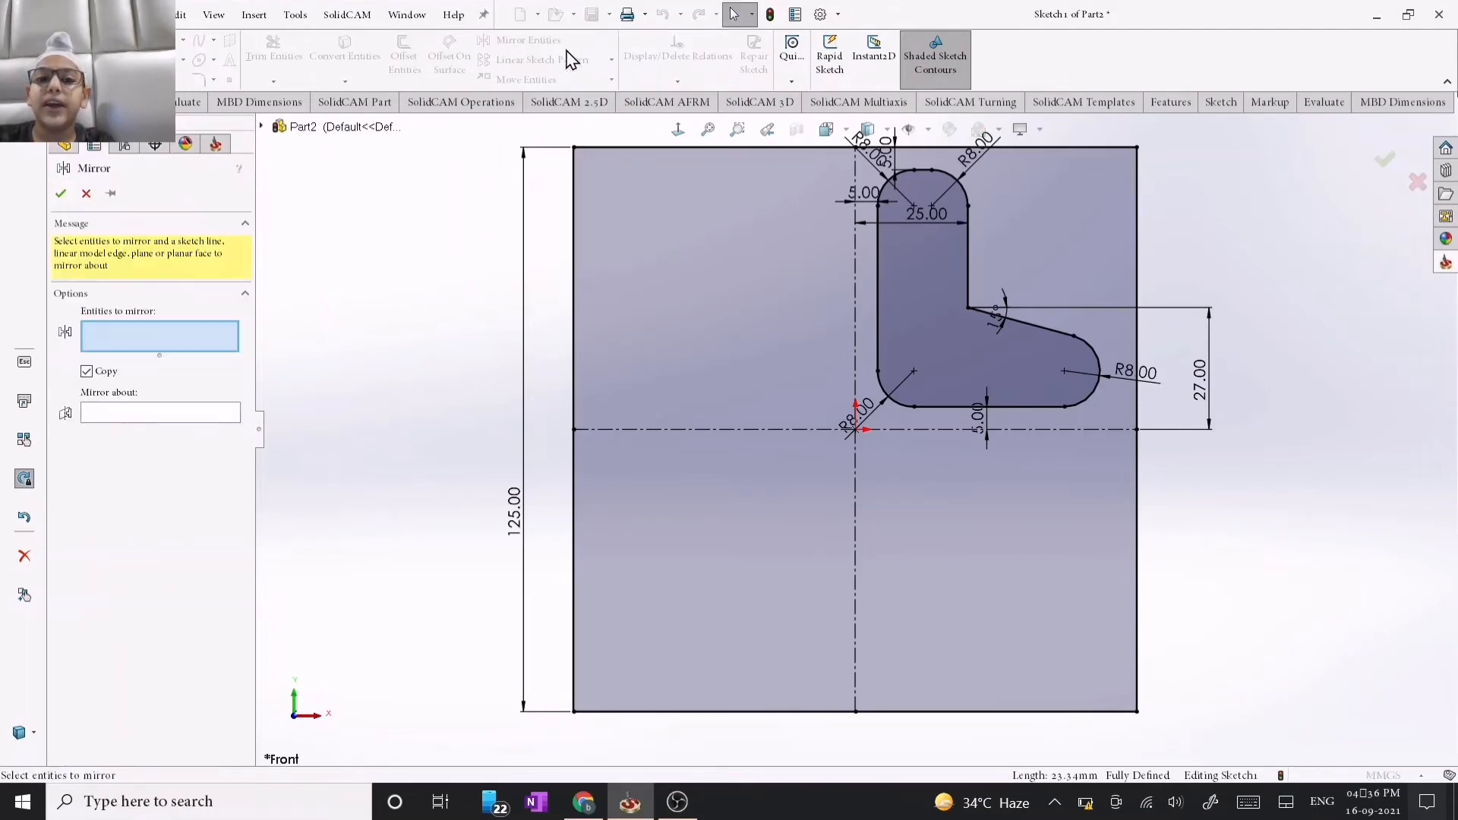
click(909, 313)
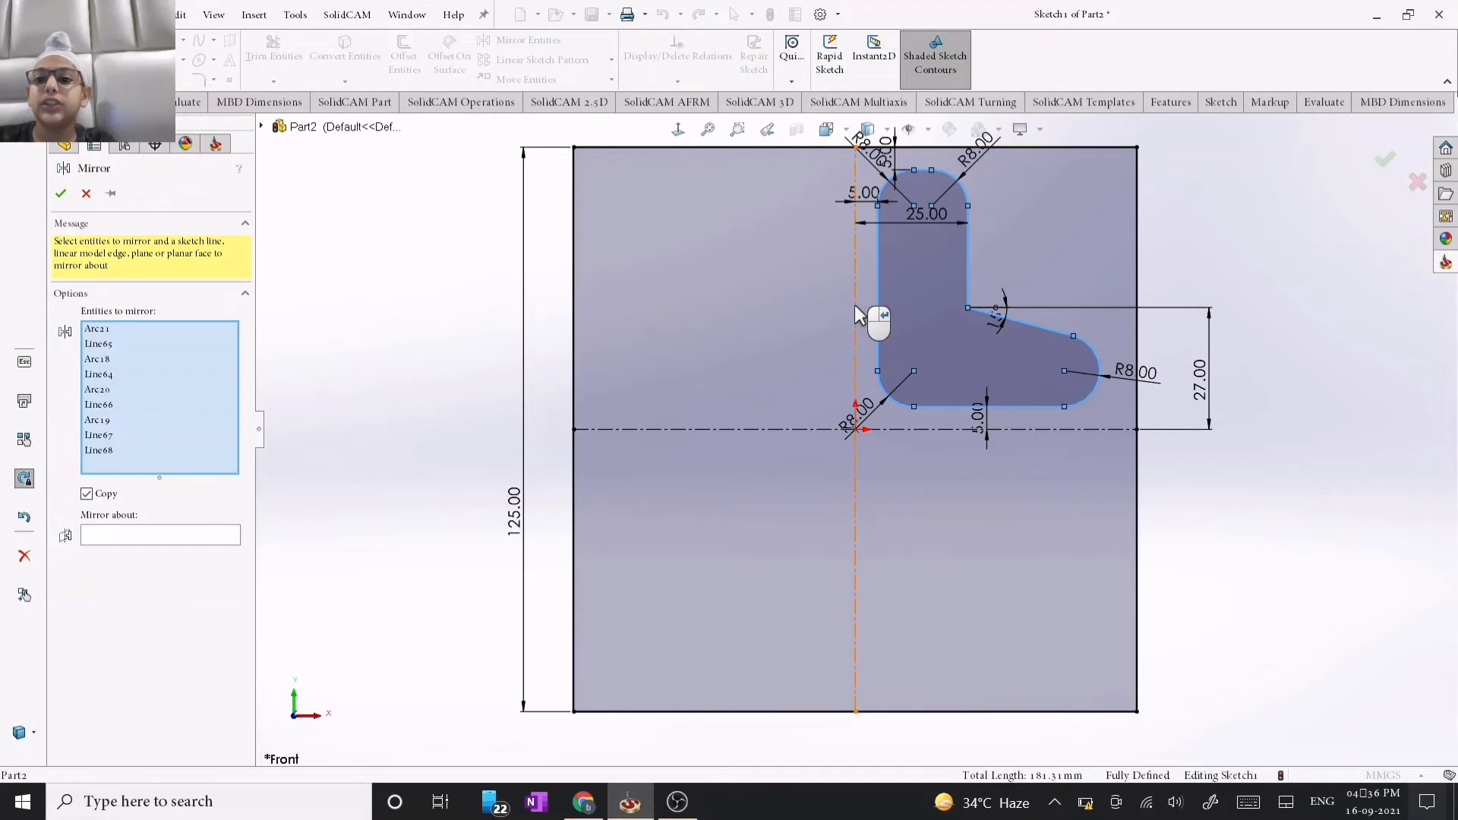
click(854, 304)
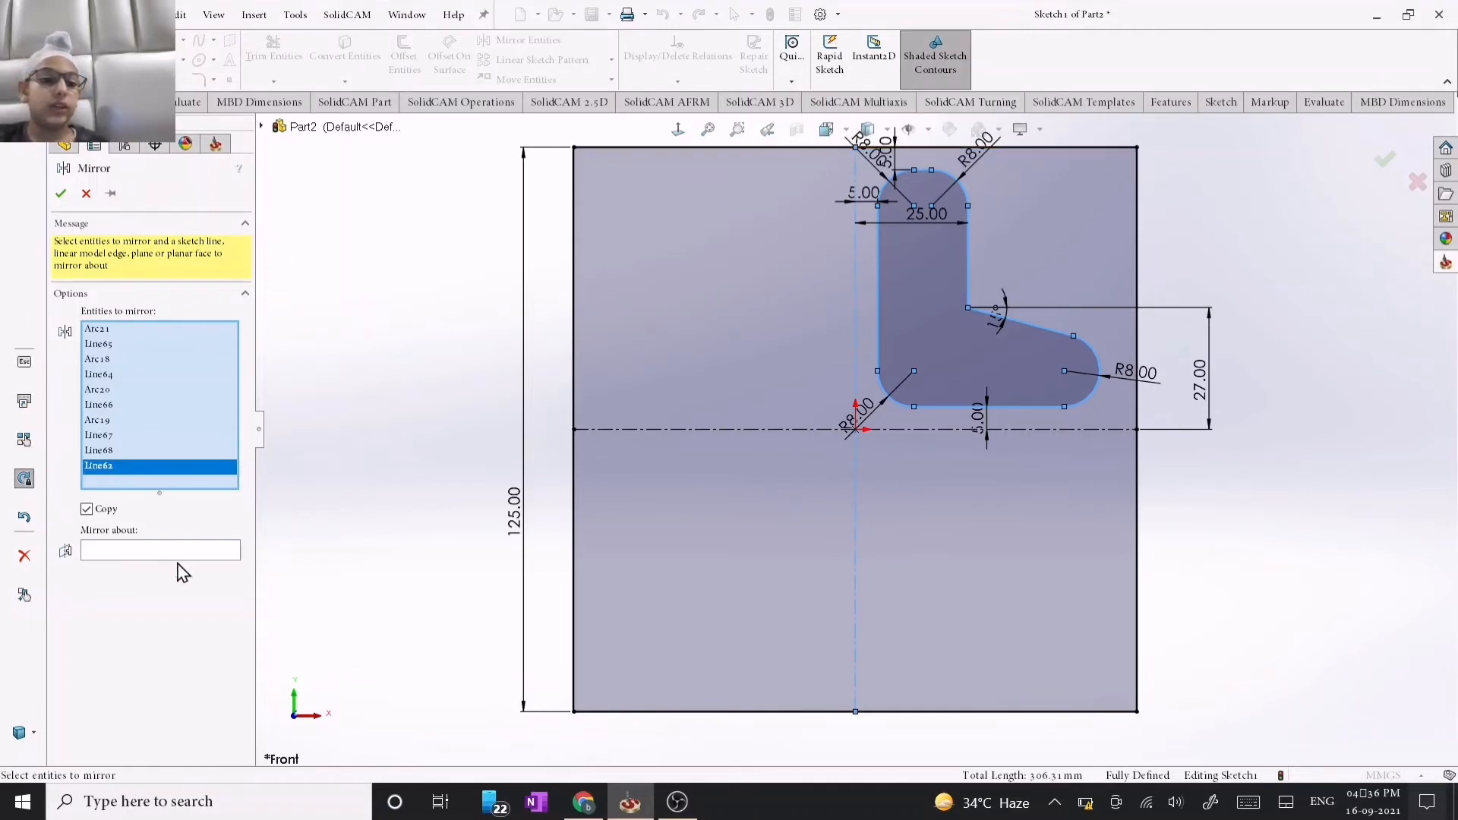
click(209, 559)
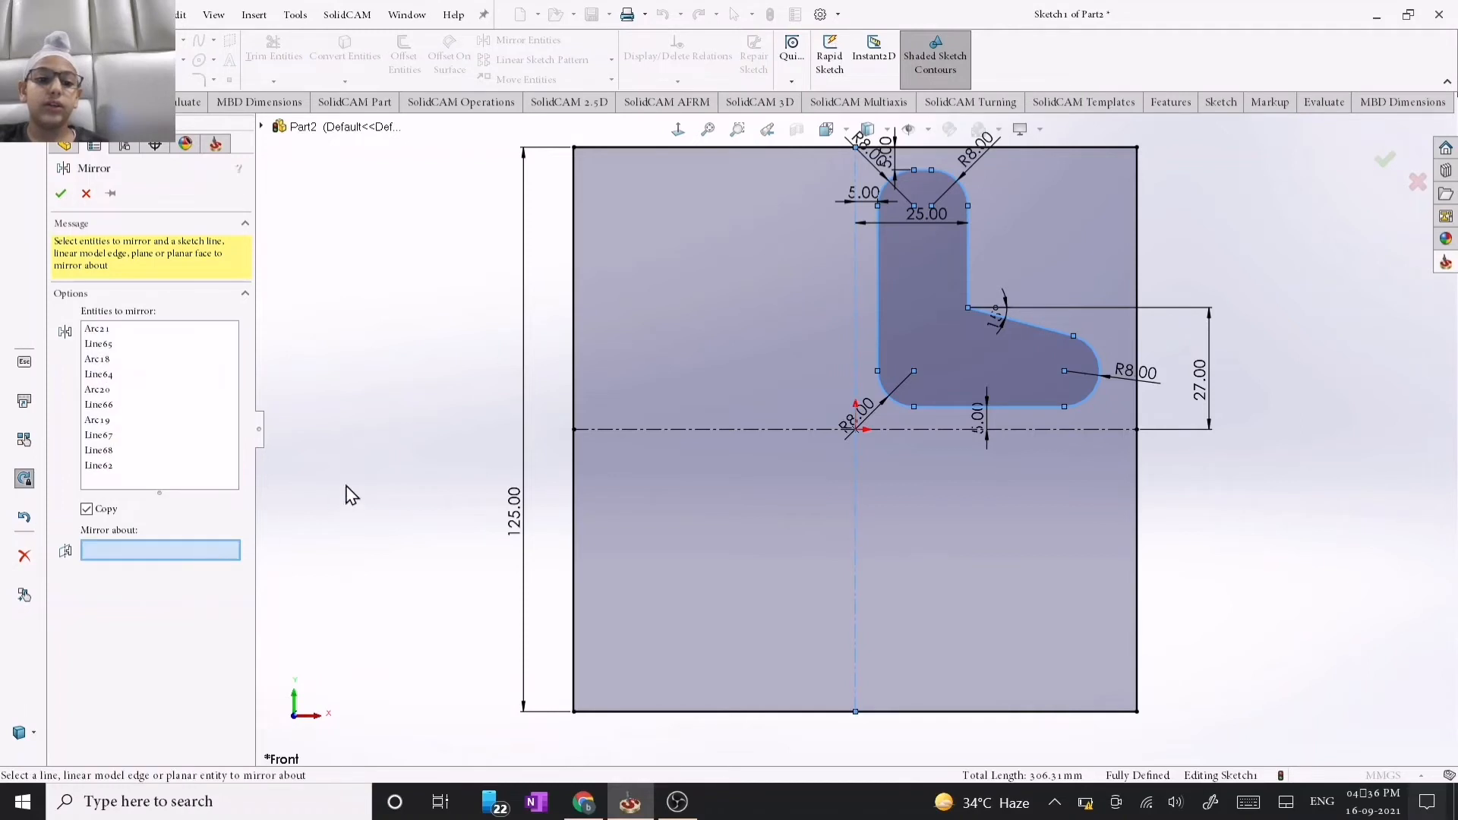
click(857, 282)
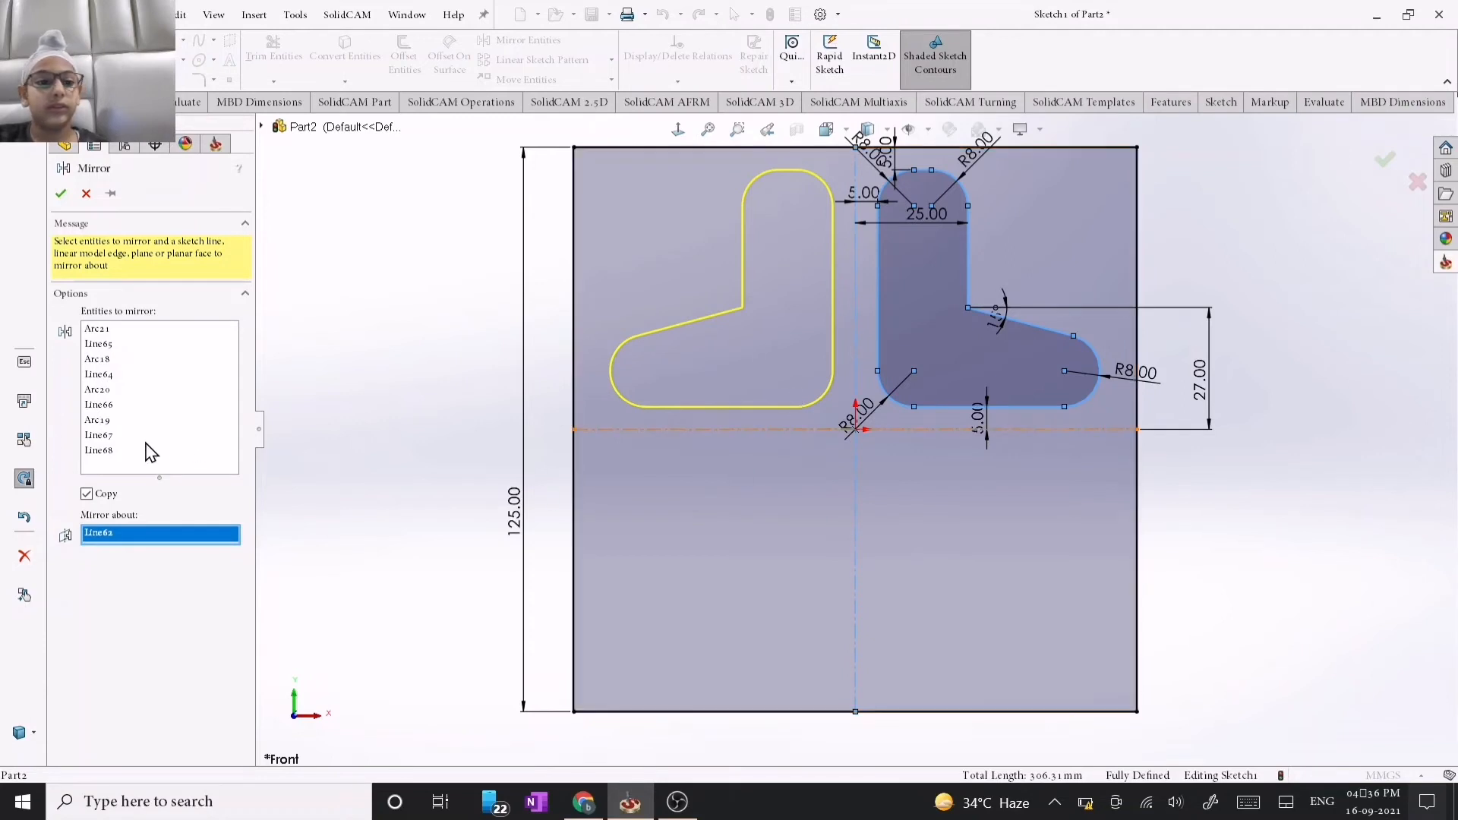
click(152, 377)
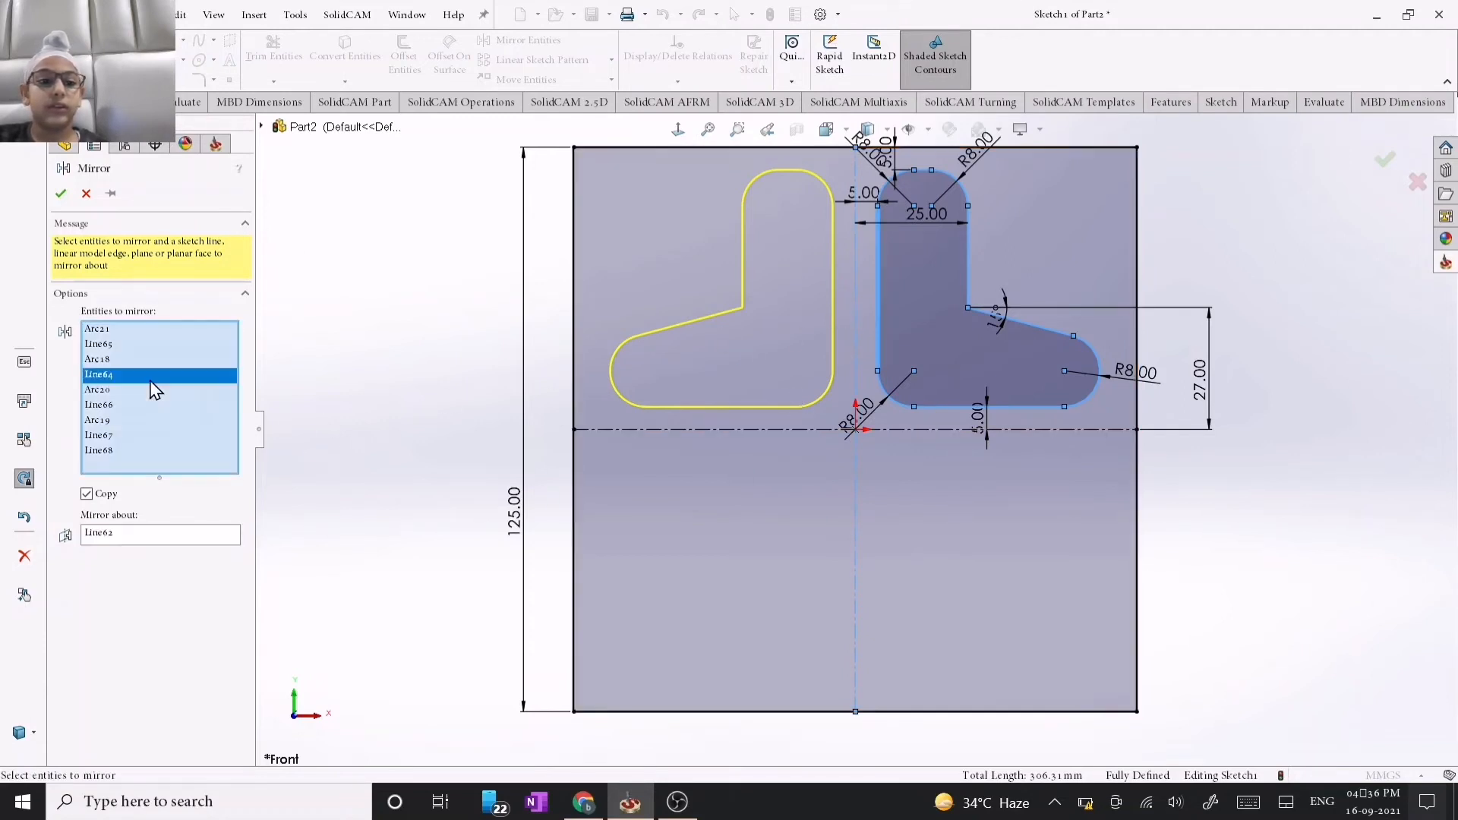
click(850, 317)
click(852, 317)
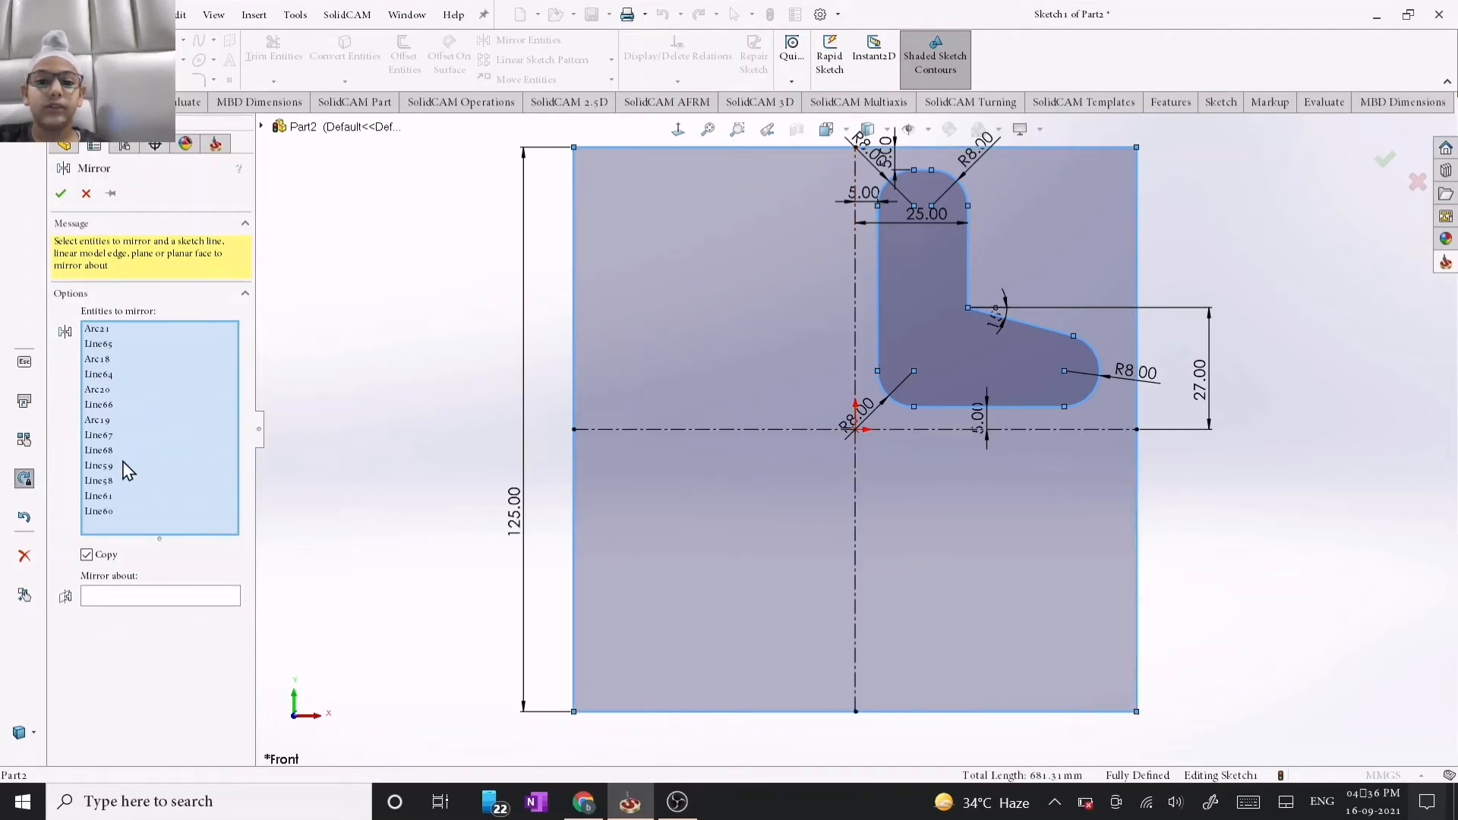
click(198, 598)
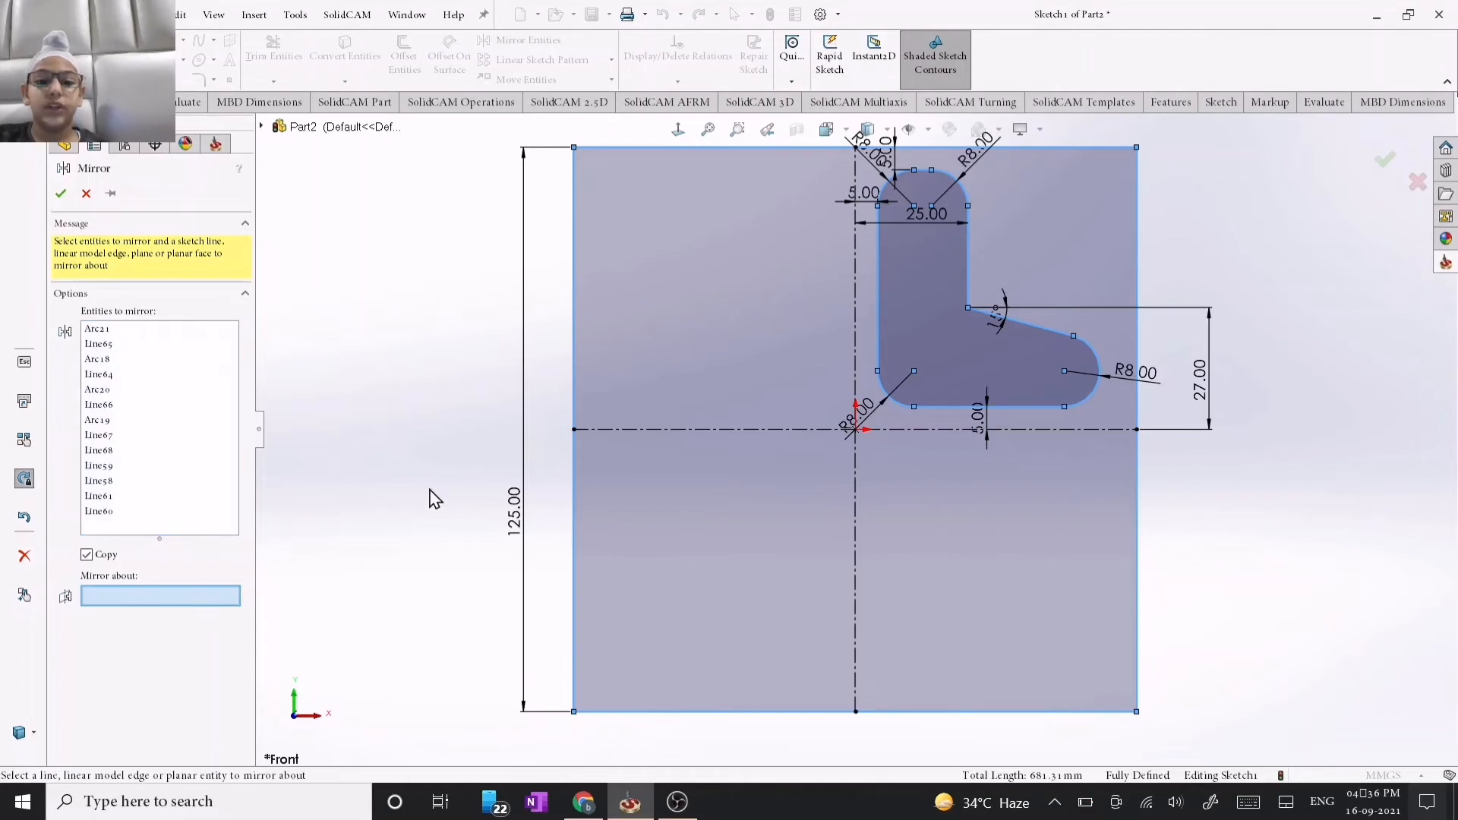
click(855, 353)
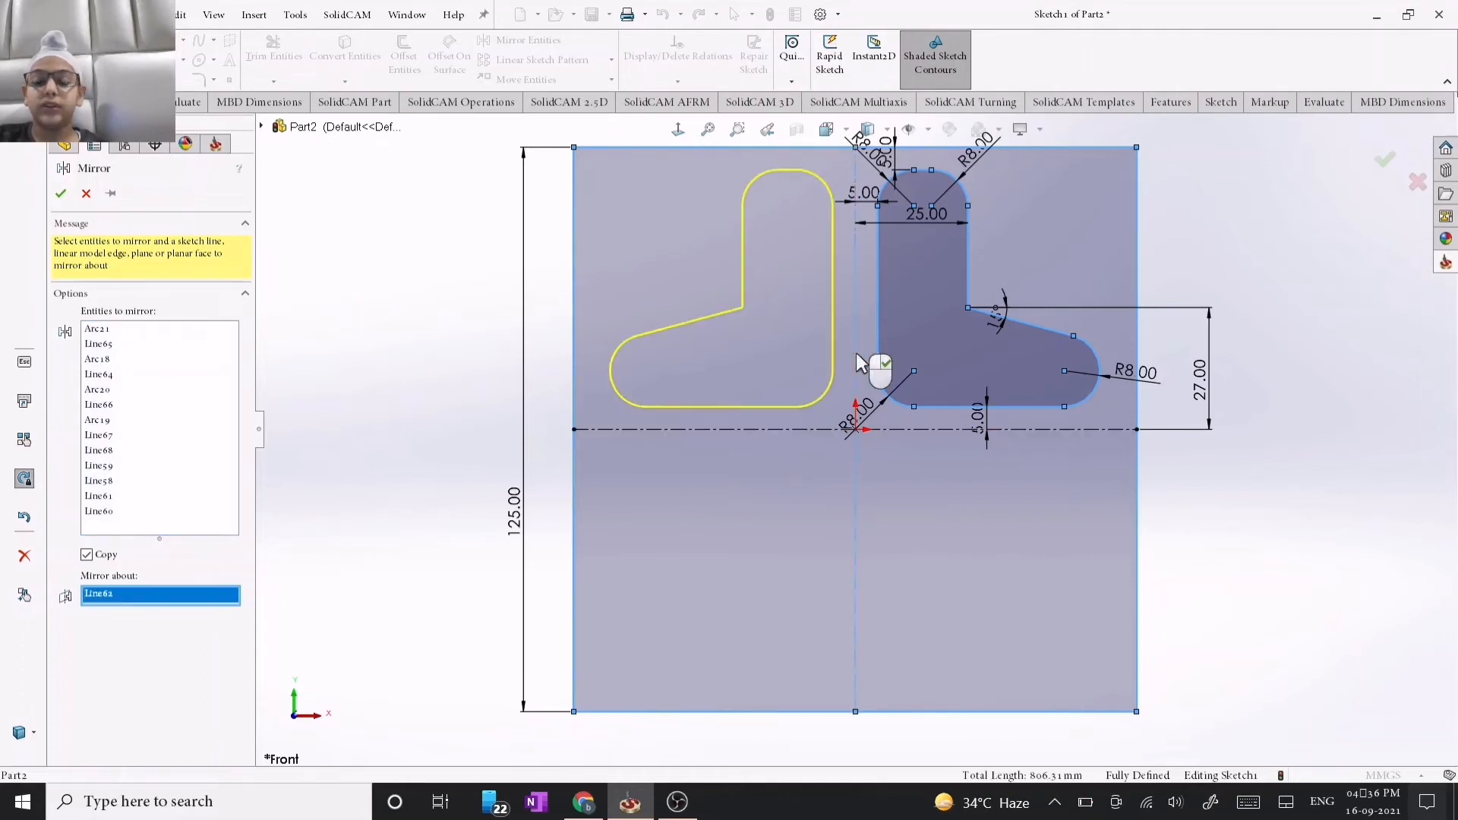
click(61, 196)
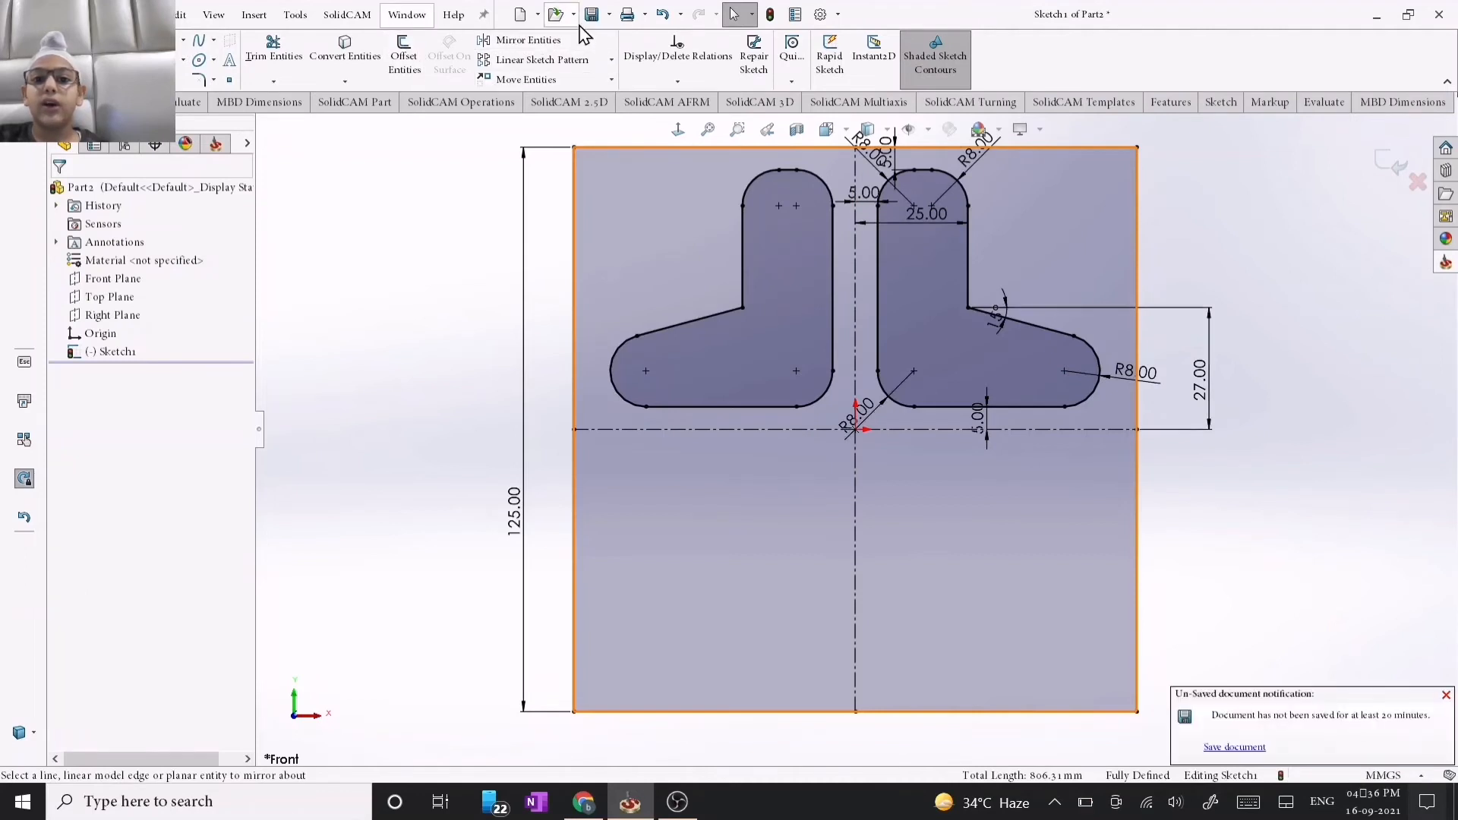
Mirror both upper filleted profiles about the horizontal centerline into the lower half of the square.
click(524, 40)
click(755, 315)
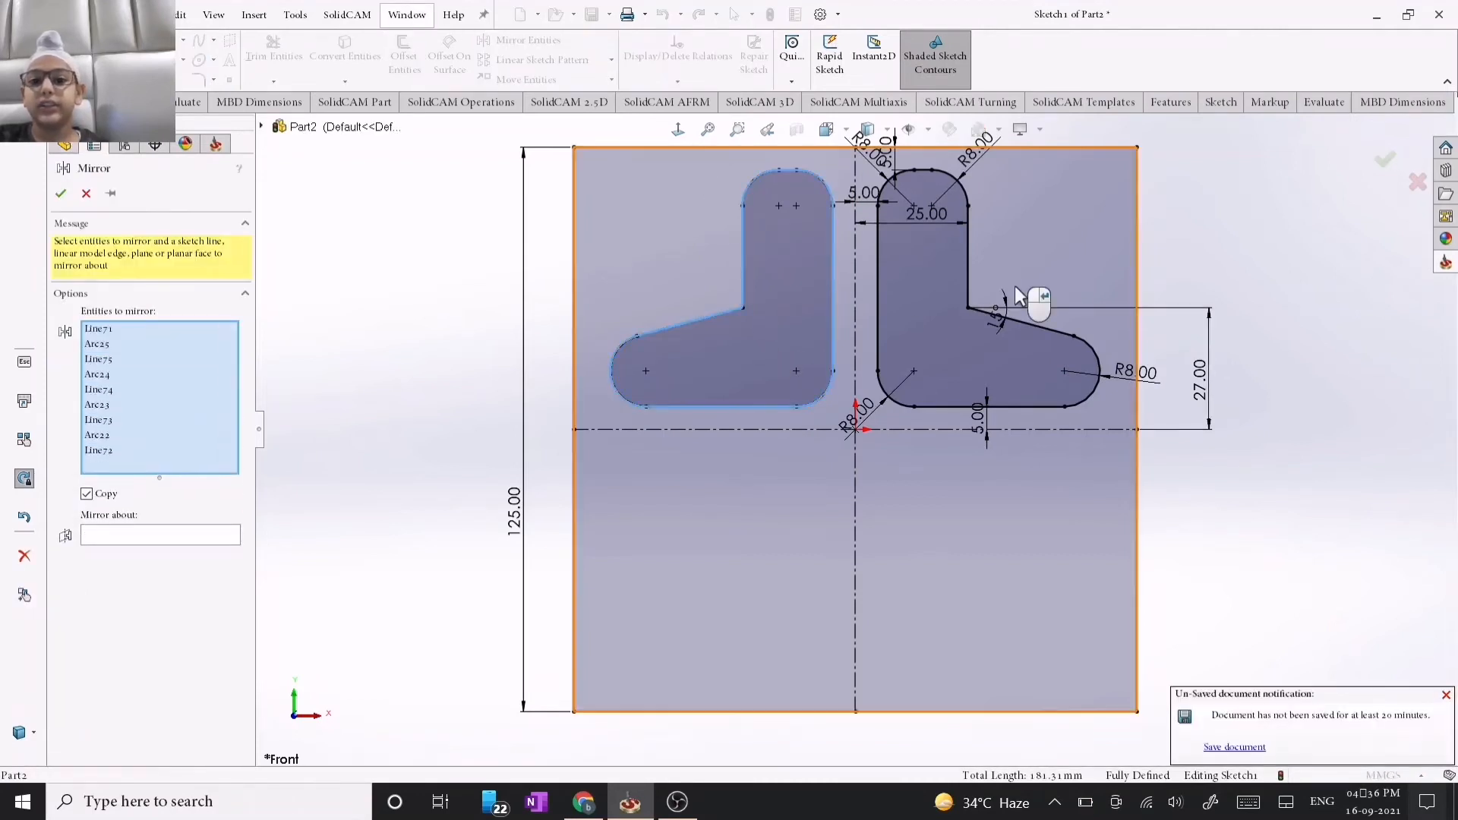
click(887, 312)
click(777, 427)
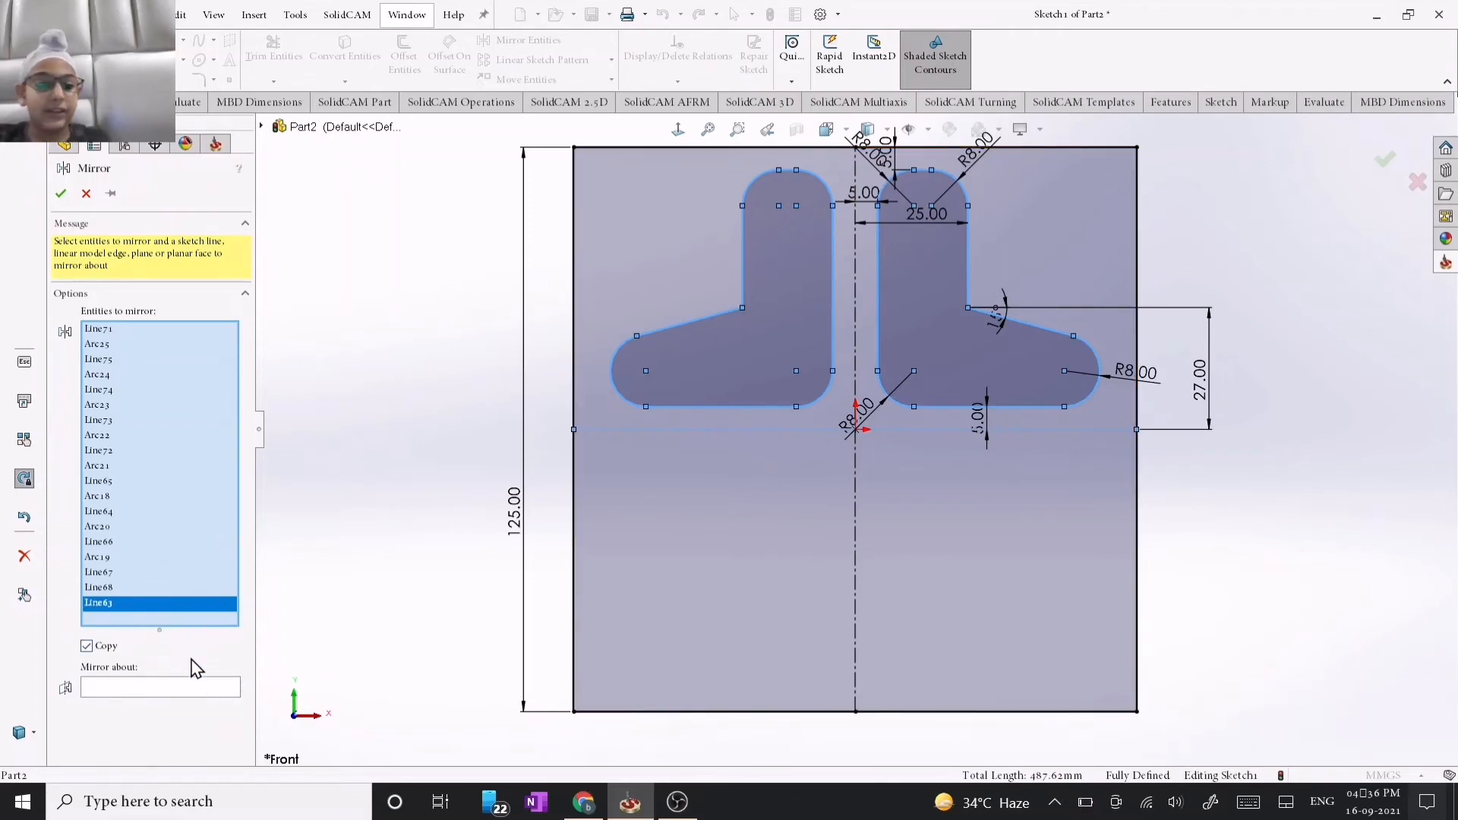
click(198, 689)
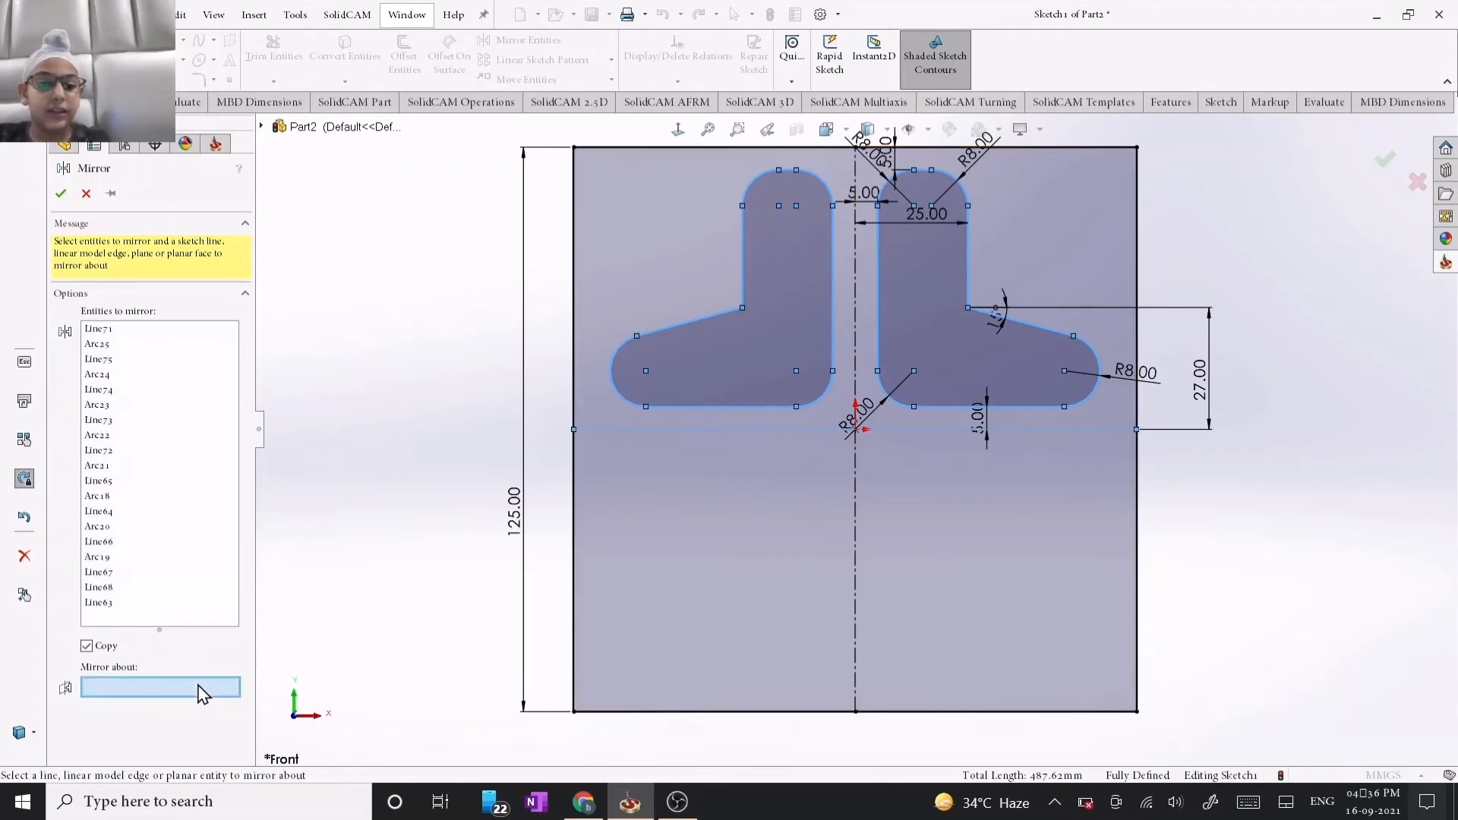
click(931, 430)
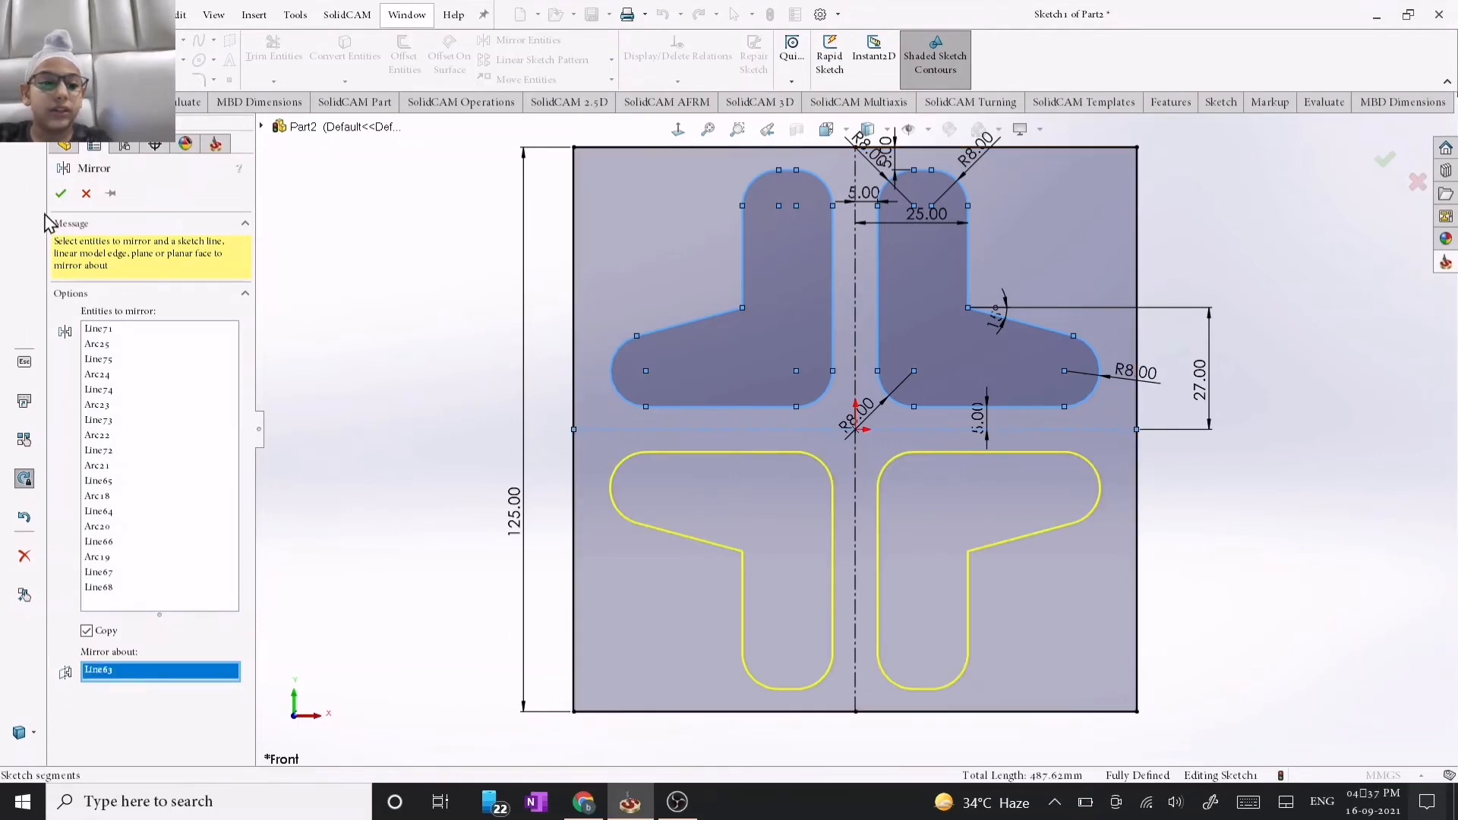
click(60, 196)
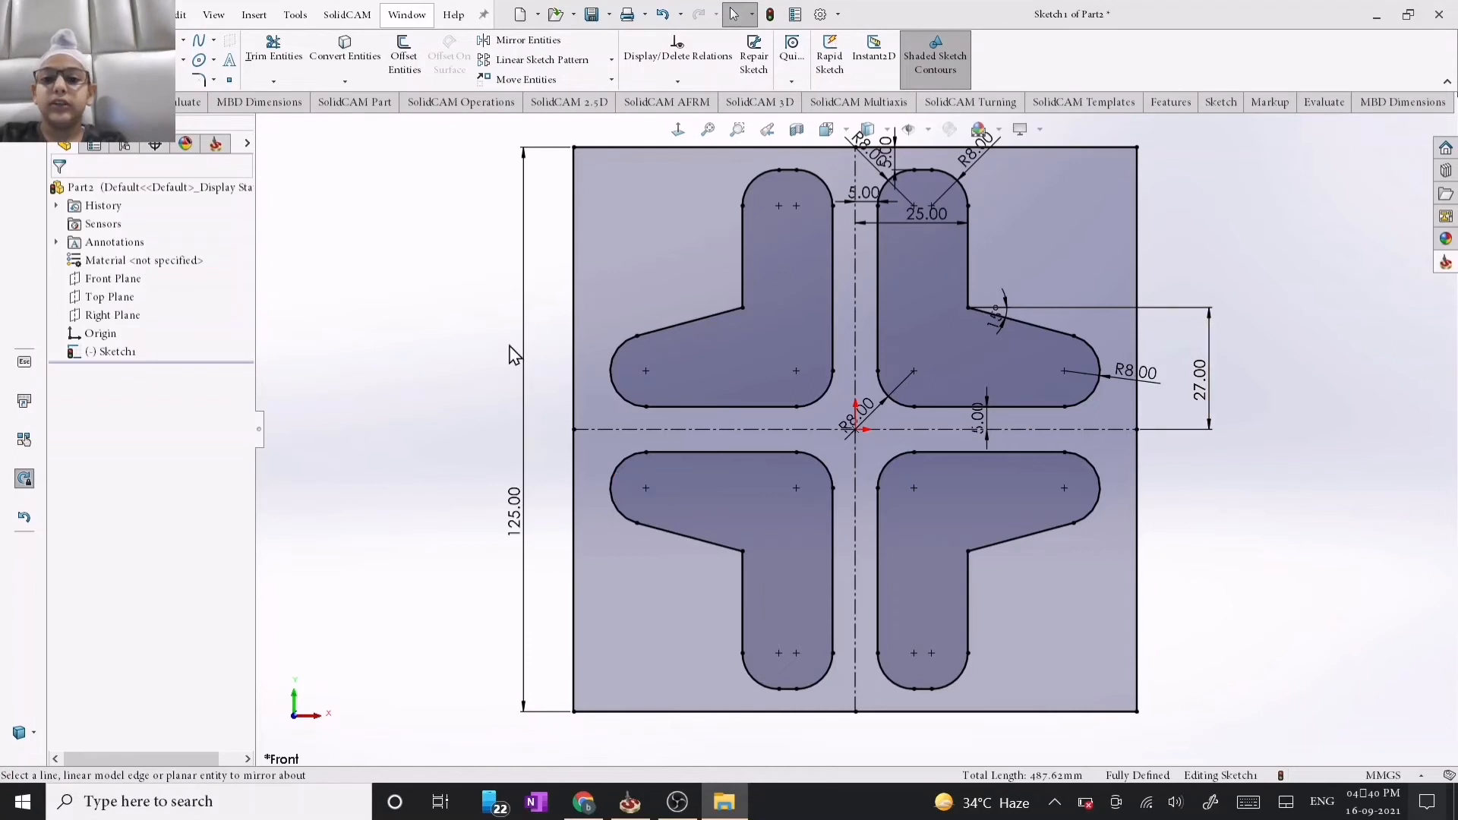
Open the mouse gesture customization settings and move the Mouse Gesture Guide beside the command list.
mouse_move(461, 141)
mouse_down()
mouse_move(681, 346)
mouse_move(1044, 733)
mouse_move(385, 493)
mouse_up()
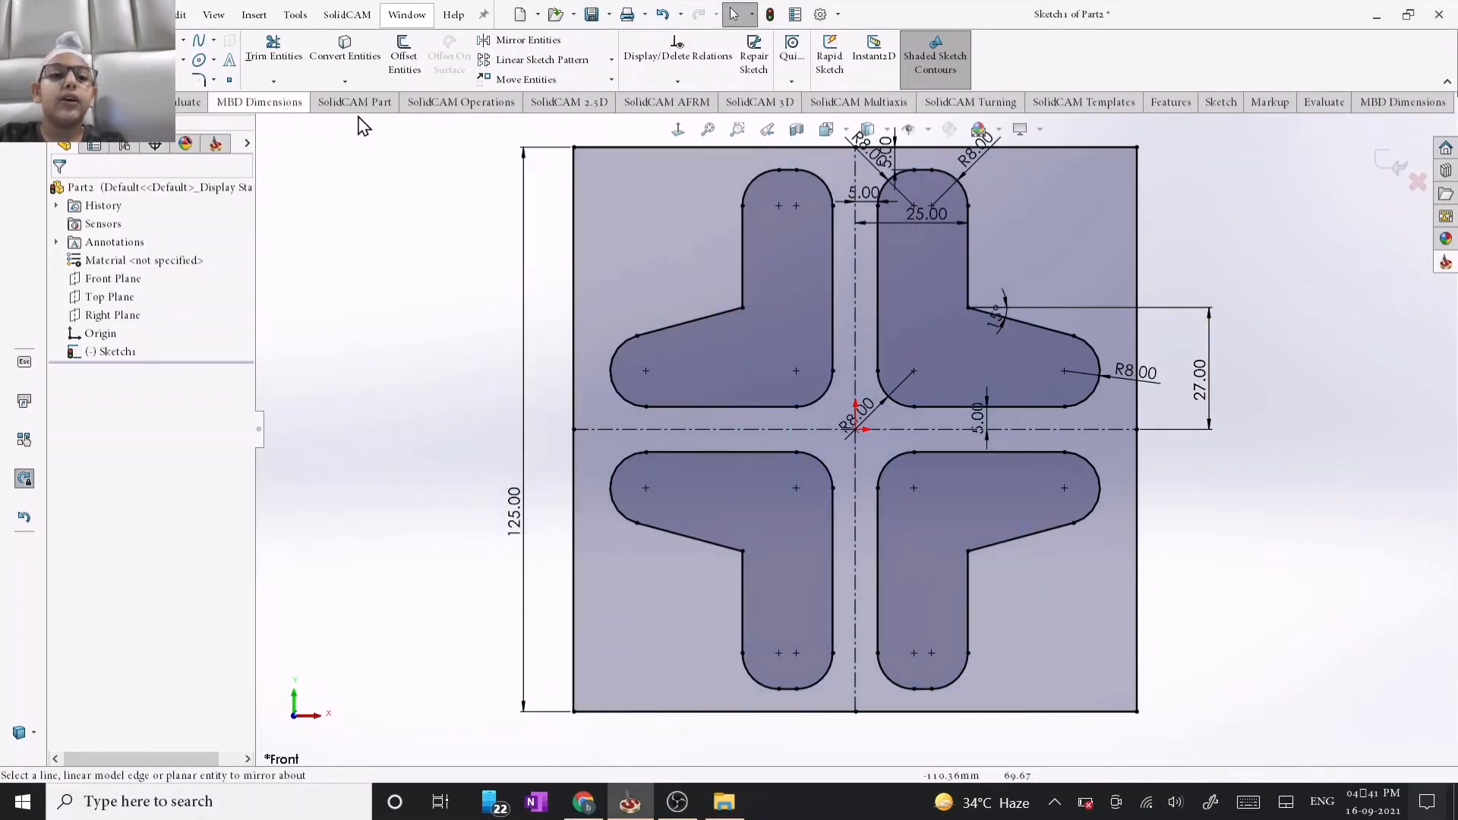
right_click(457, 111)
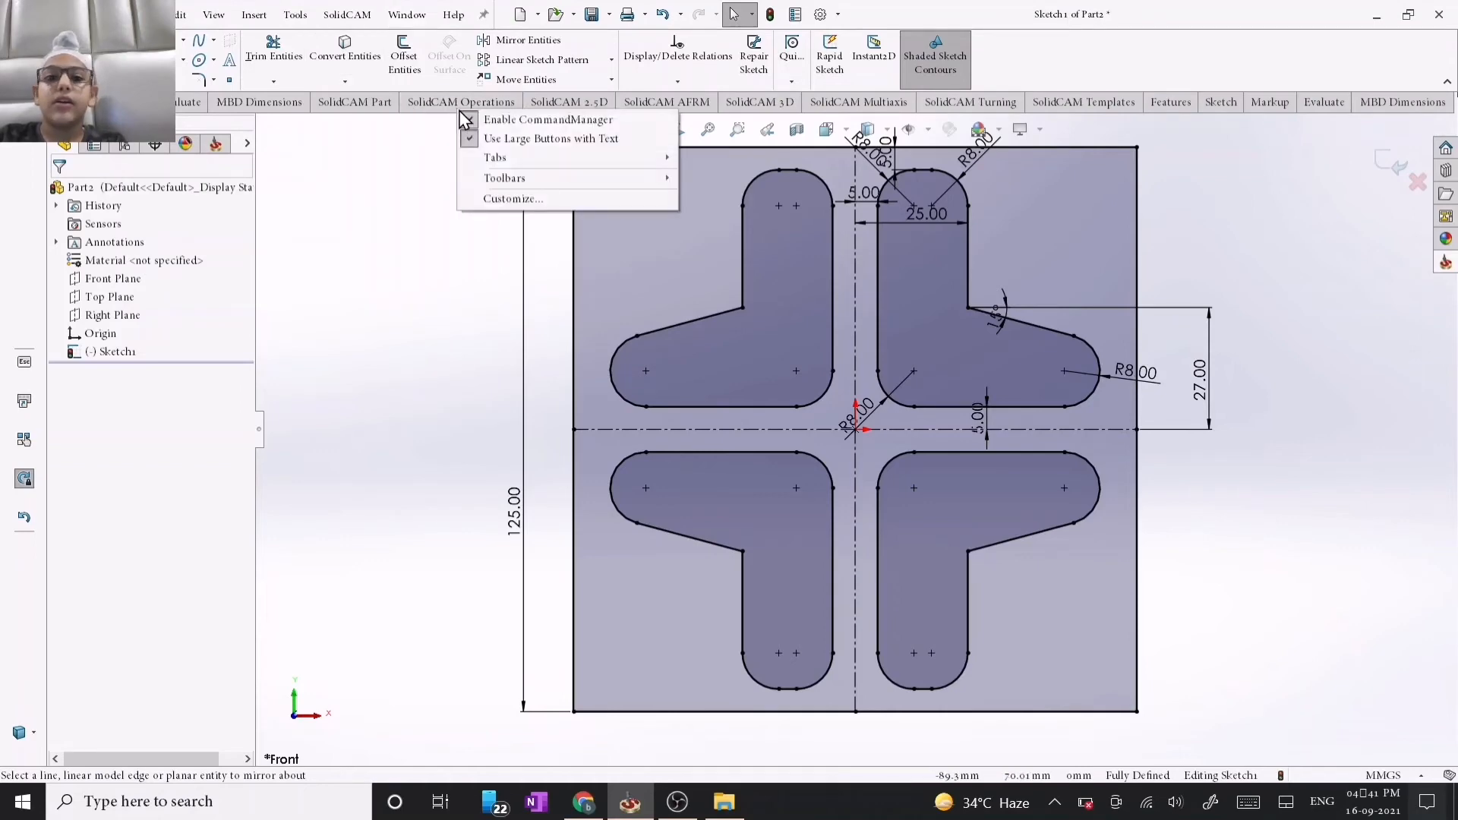
click(531, 201)
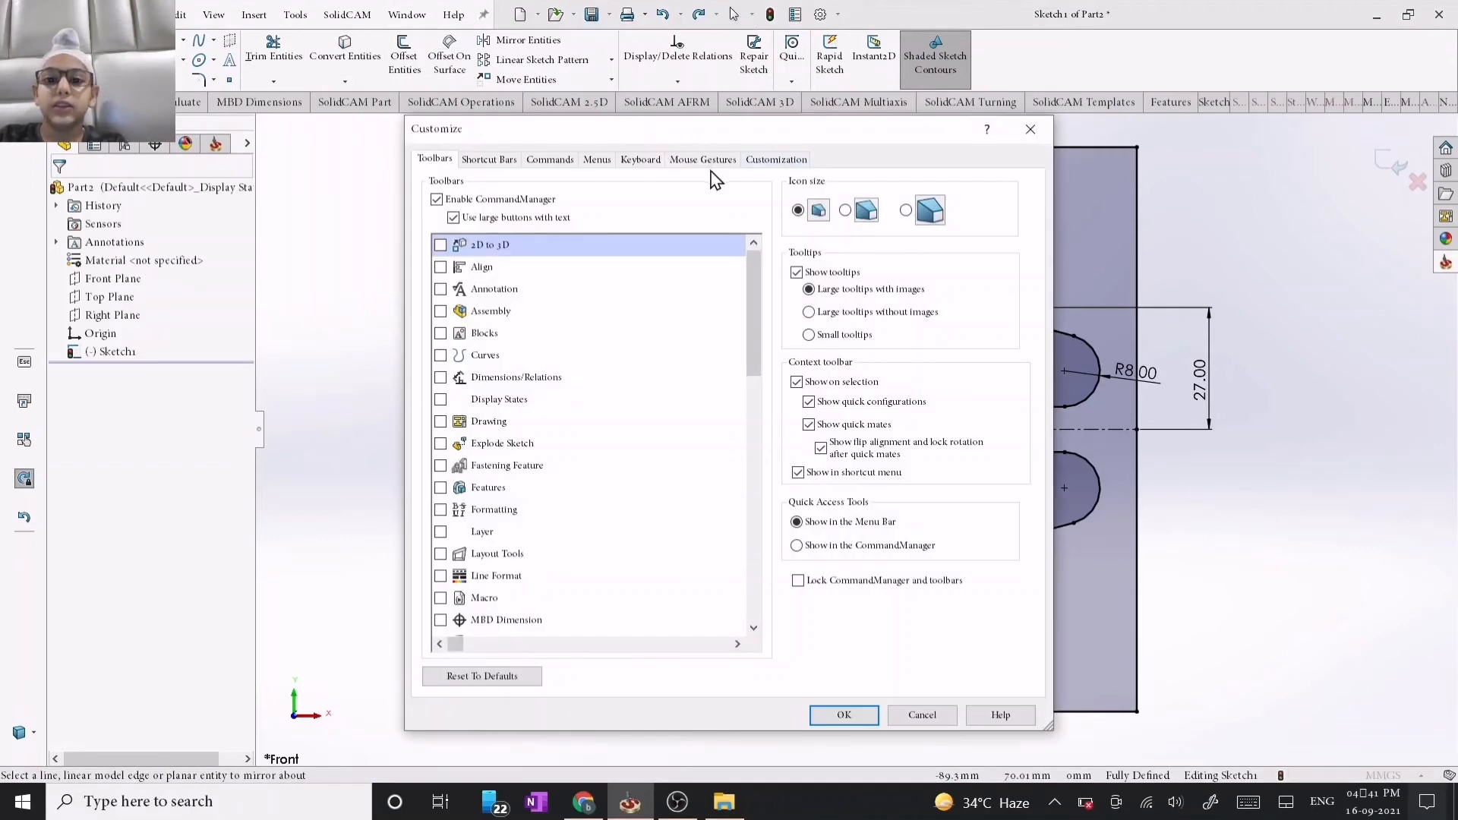
click(705, 163)
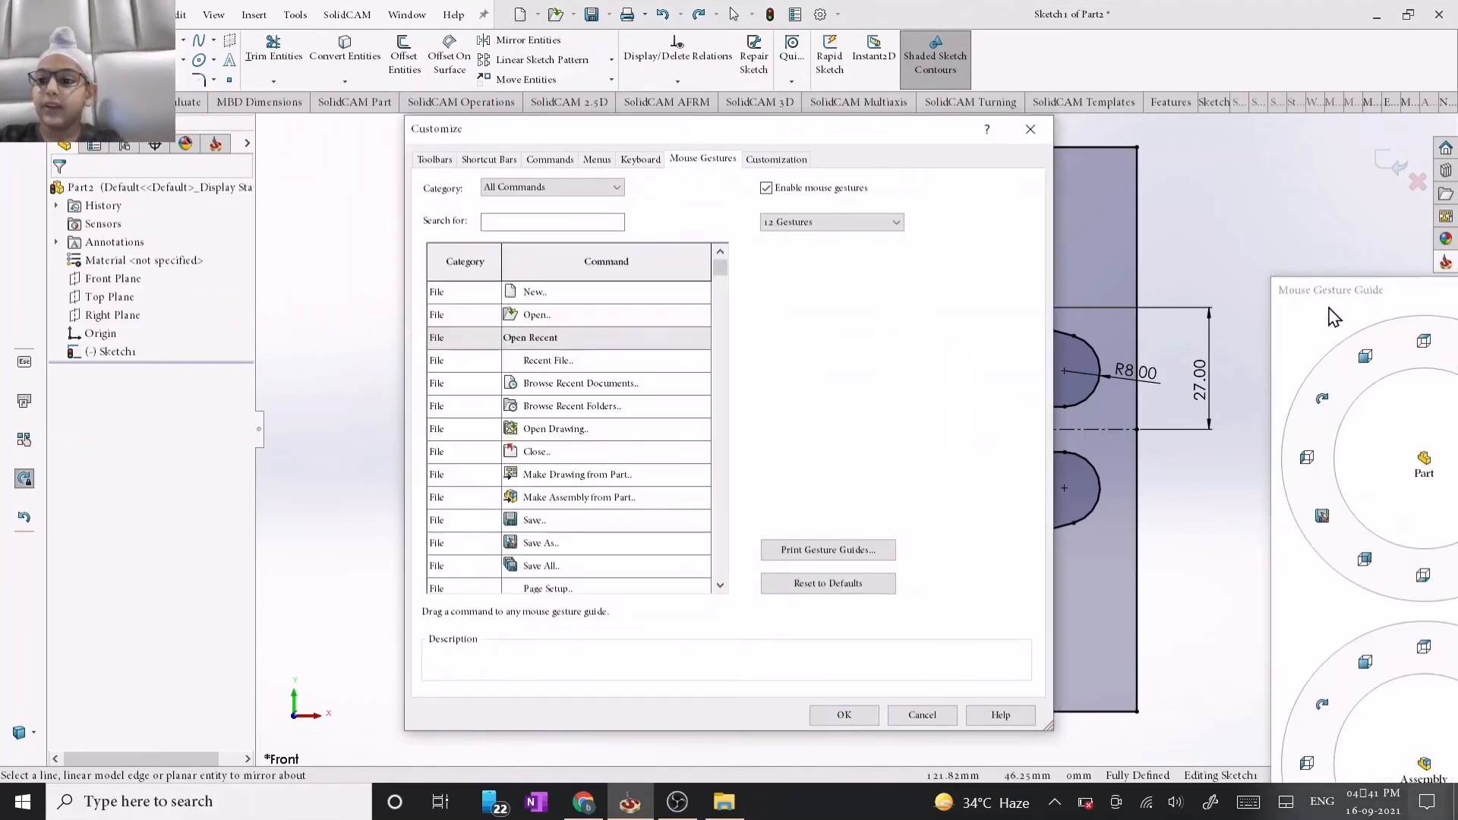
drag(1329, 307, 1075, 170)
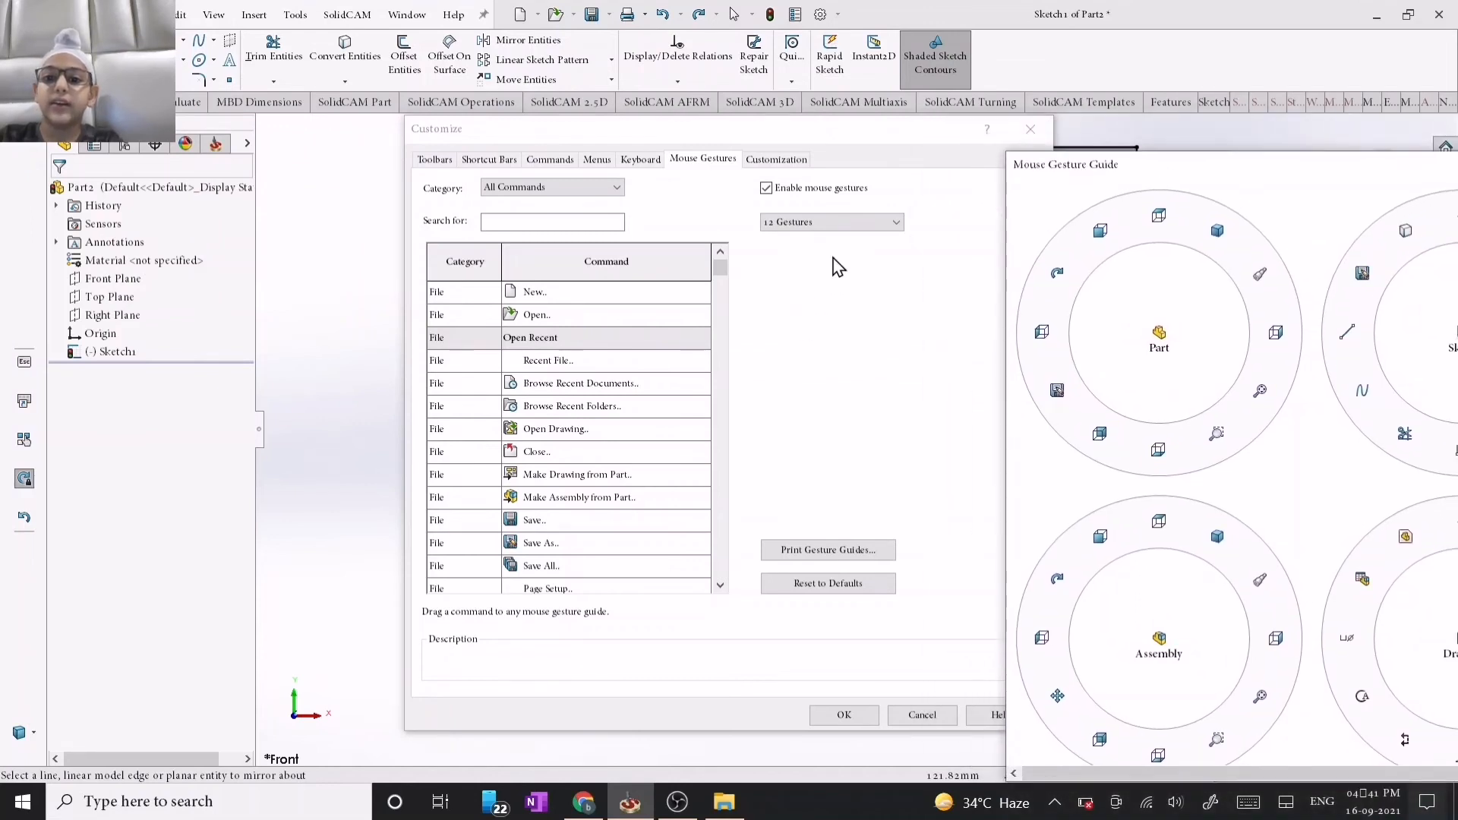
Switch the mouse gesture count to 4 Gestures and back to 12 Gestures.
click(871, 226)
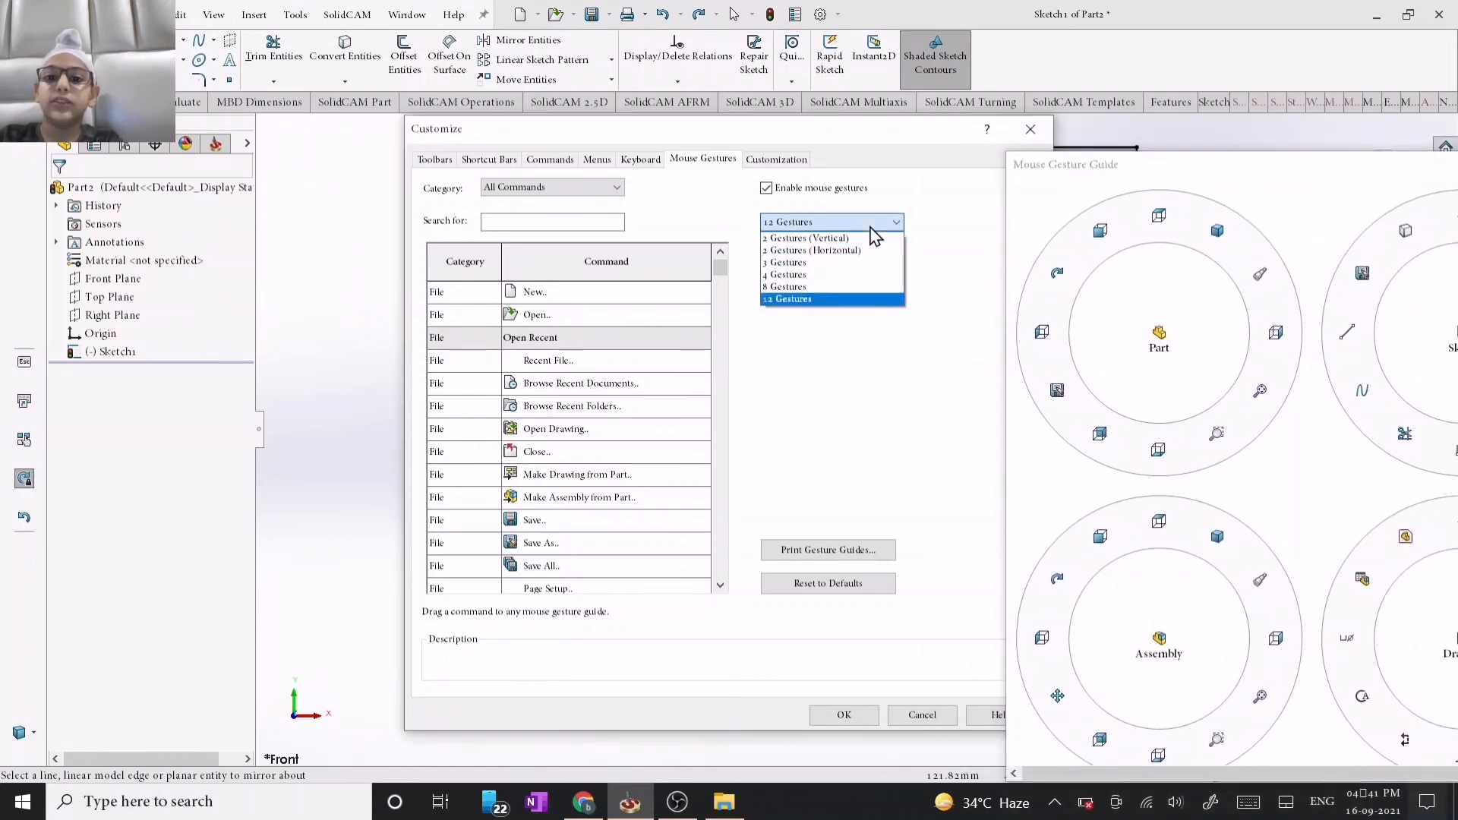
click(840, 275)
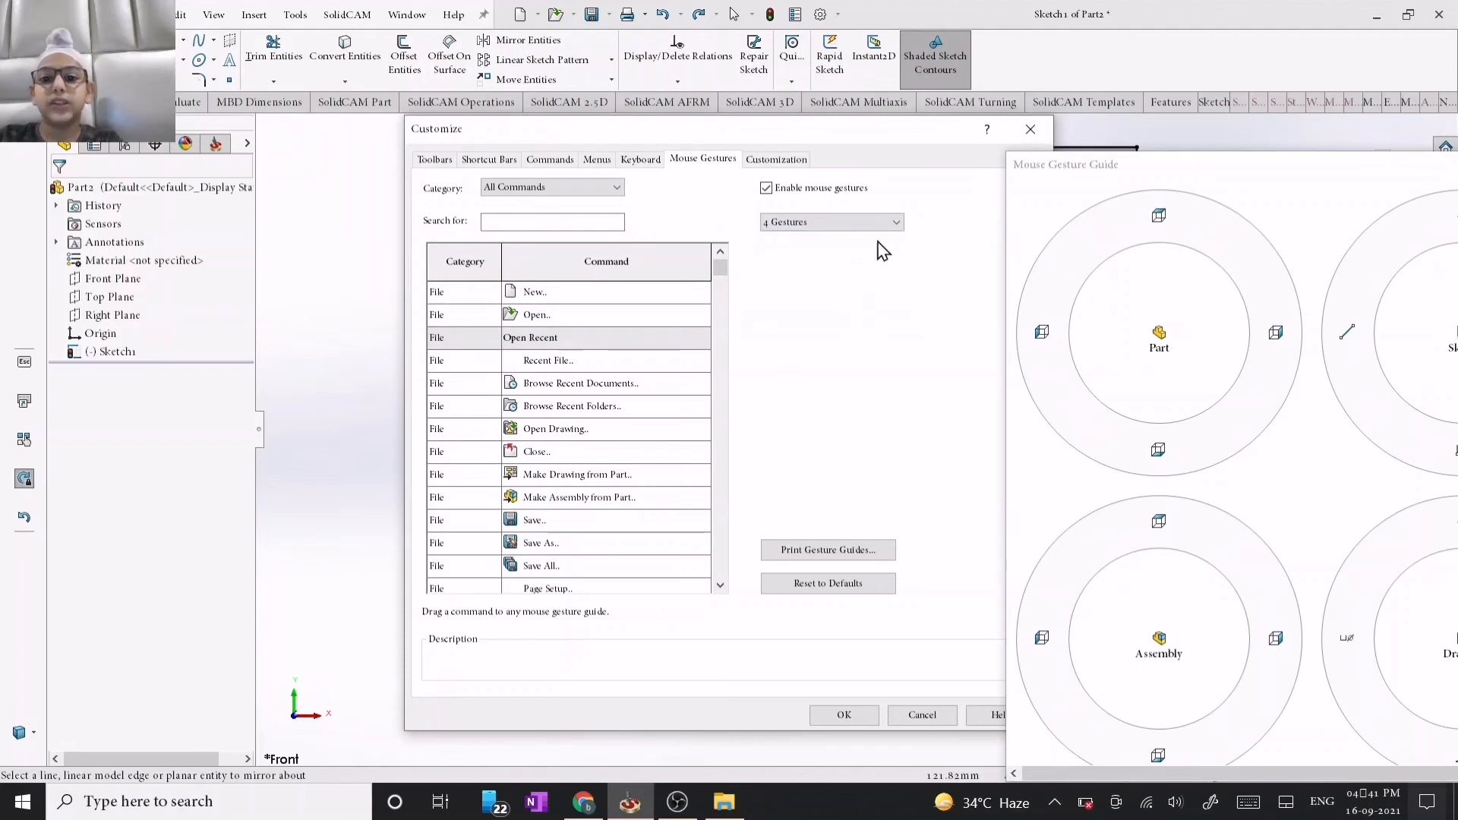
click(901, 225)
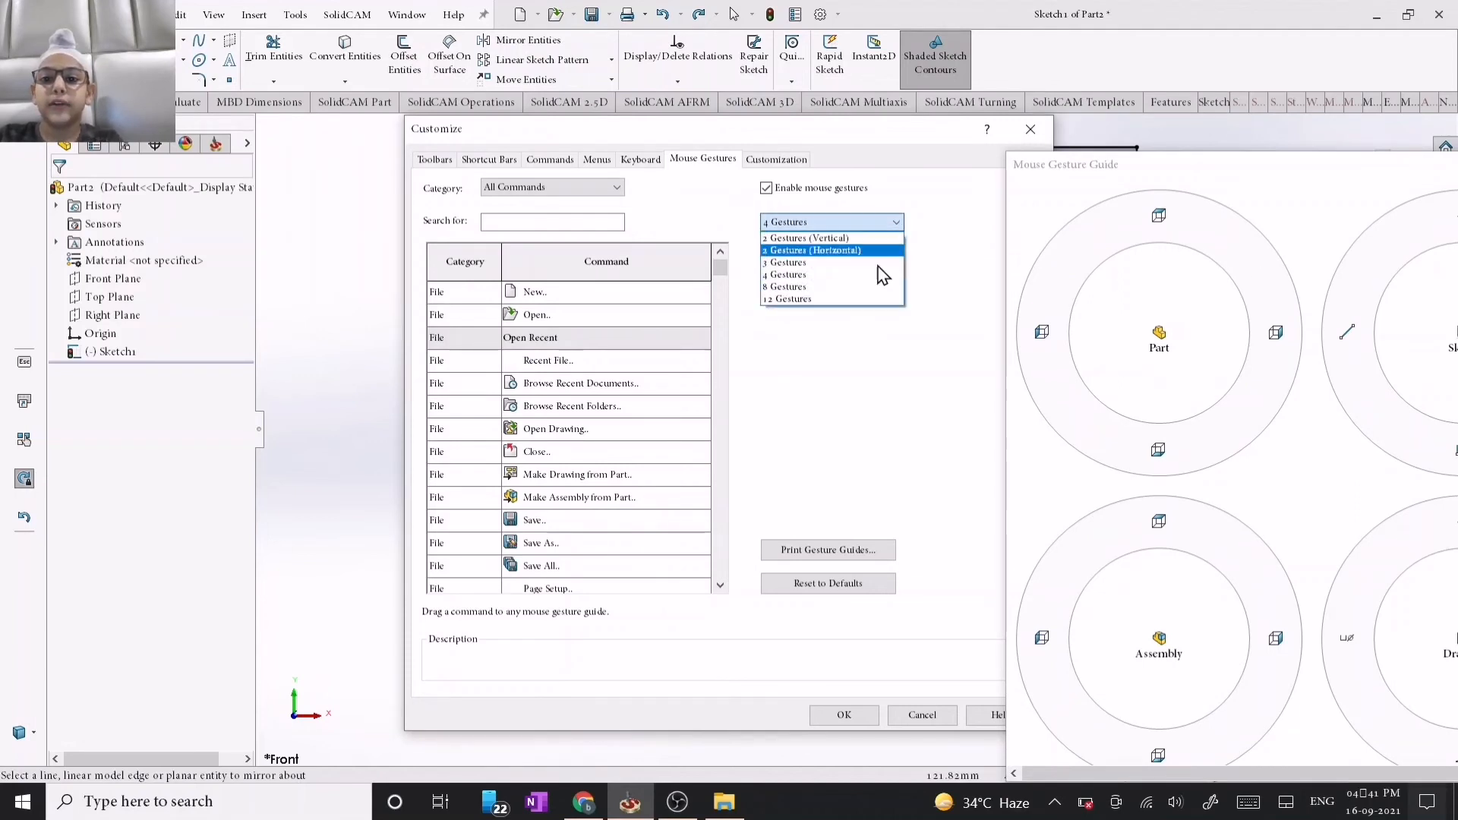
click(822, 317)
click(879, 222)
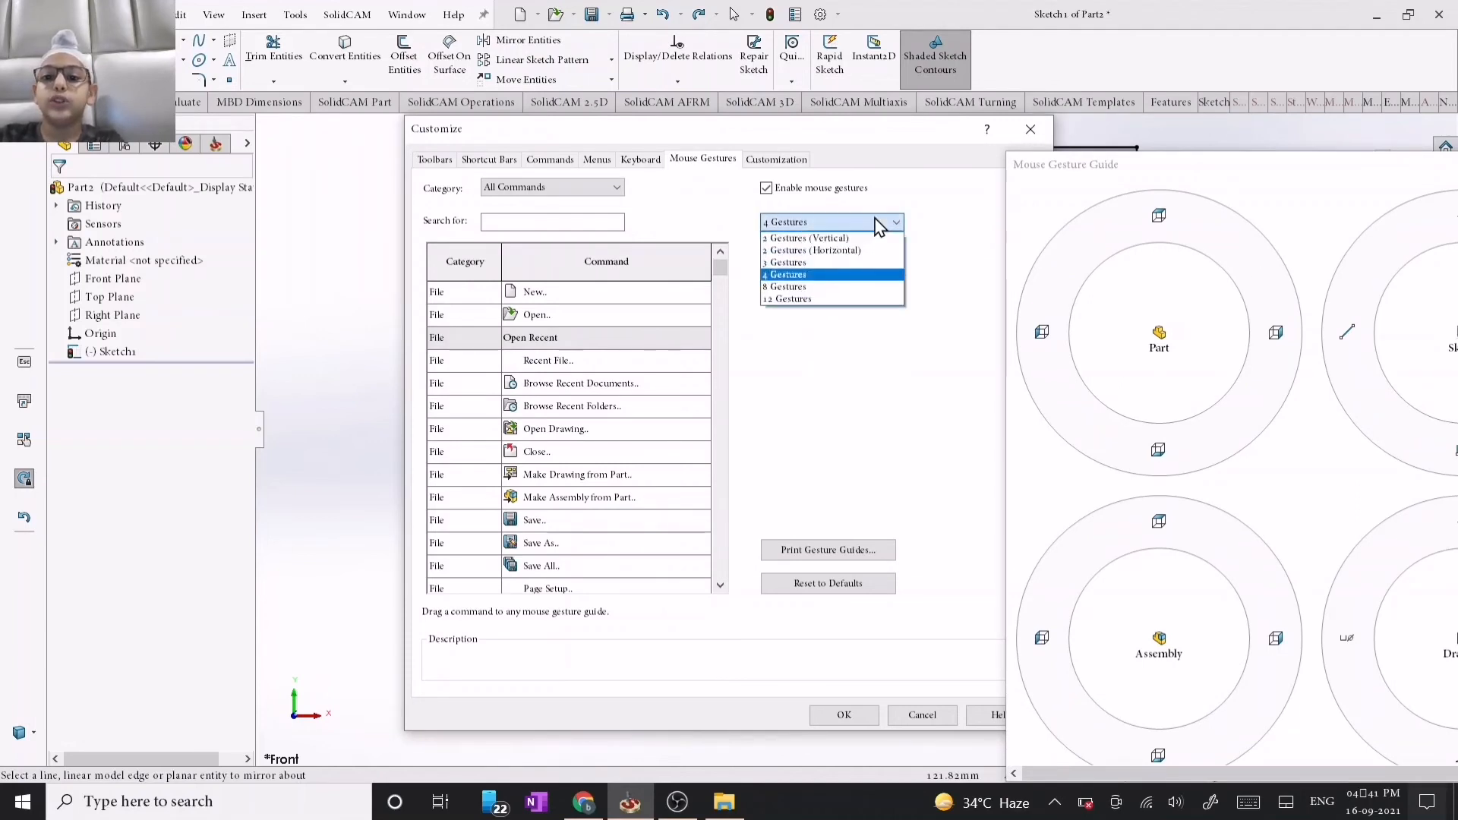
click(802, 296)
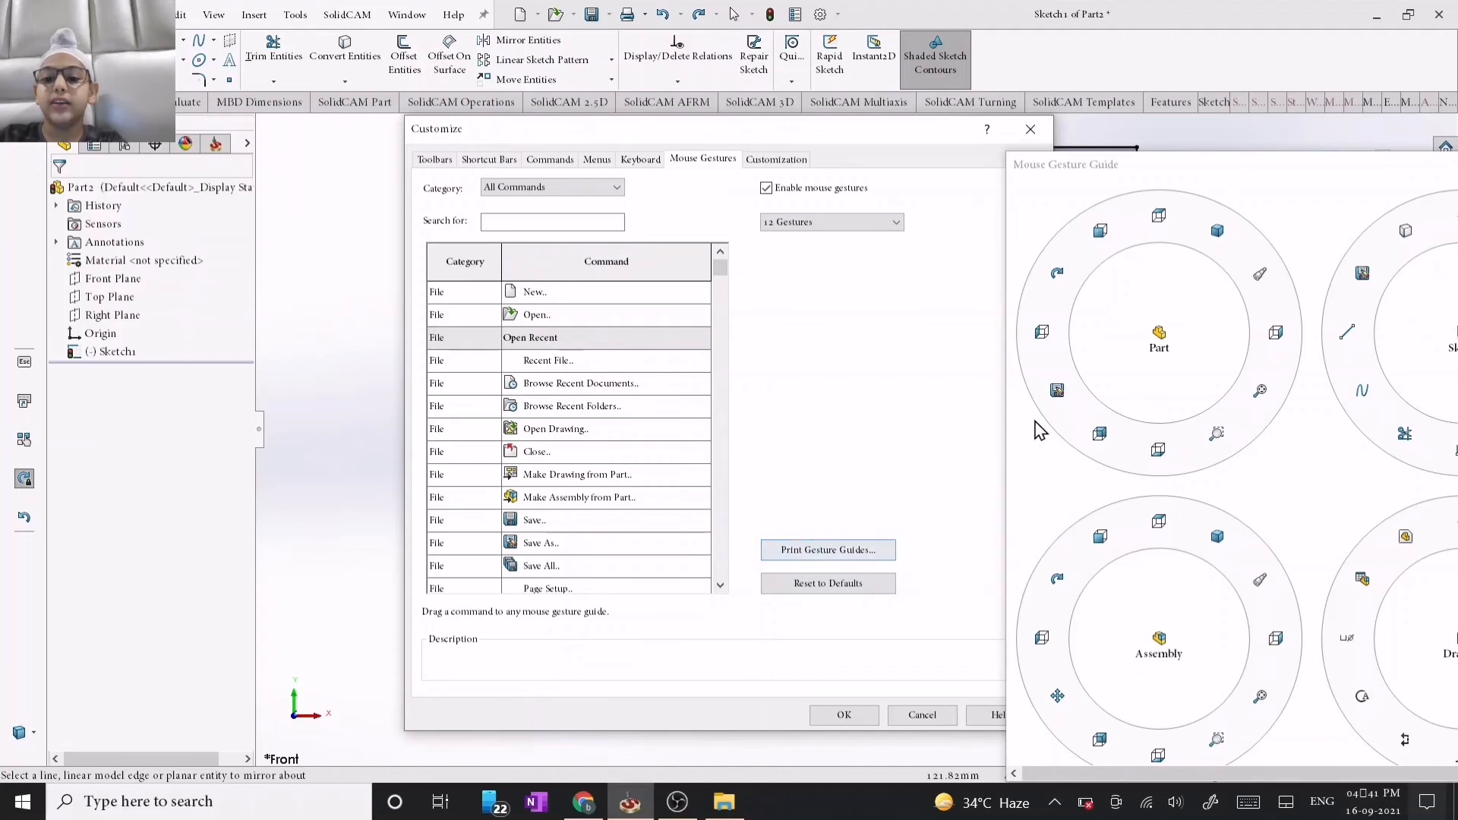
Examine the commands assignable to mouse gestures and the guide wheels for Part, Sketch, Assembly and Drawing.
drag(1091, 179, 958, 146)
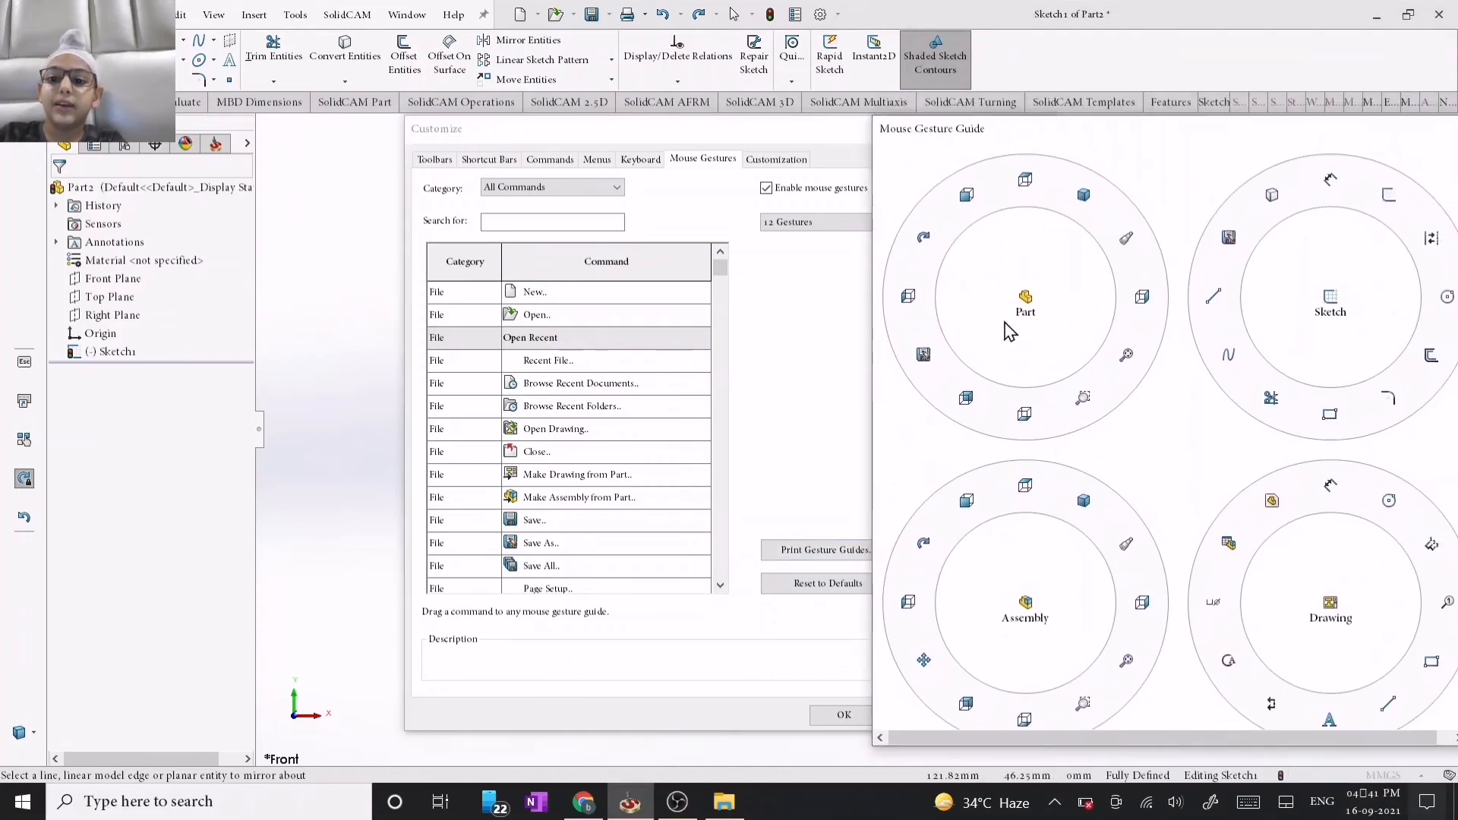
scroll(465, 416, down, 7)
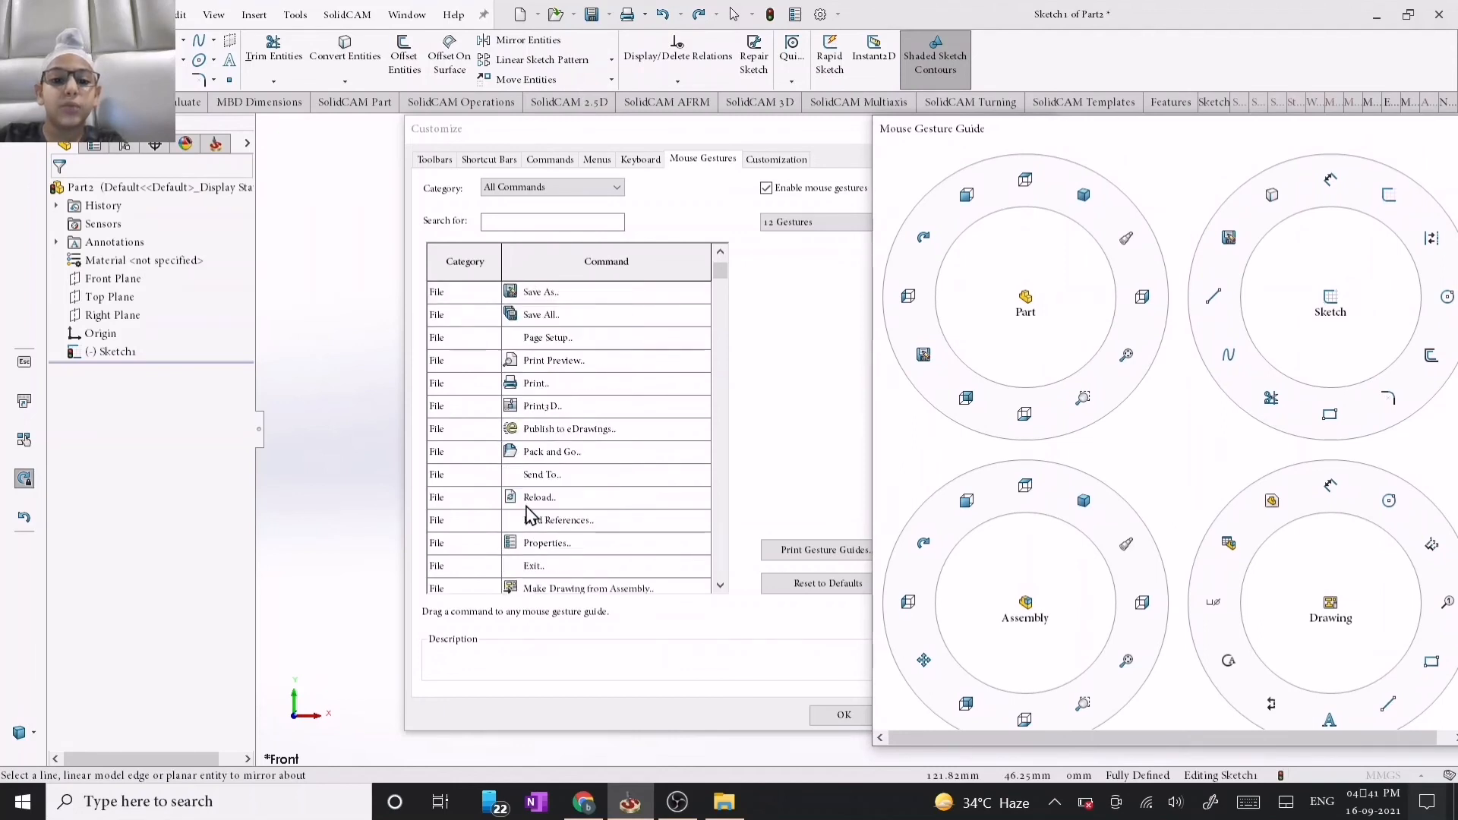
scroll(531, 516, down, 5)
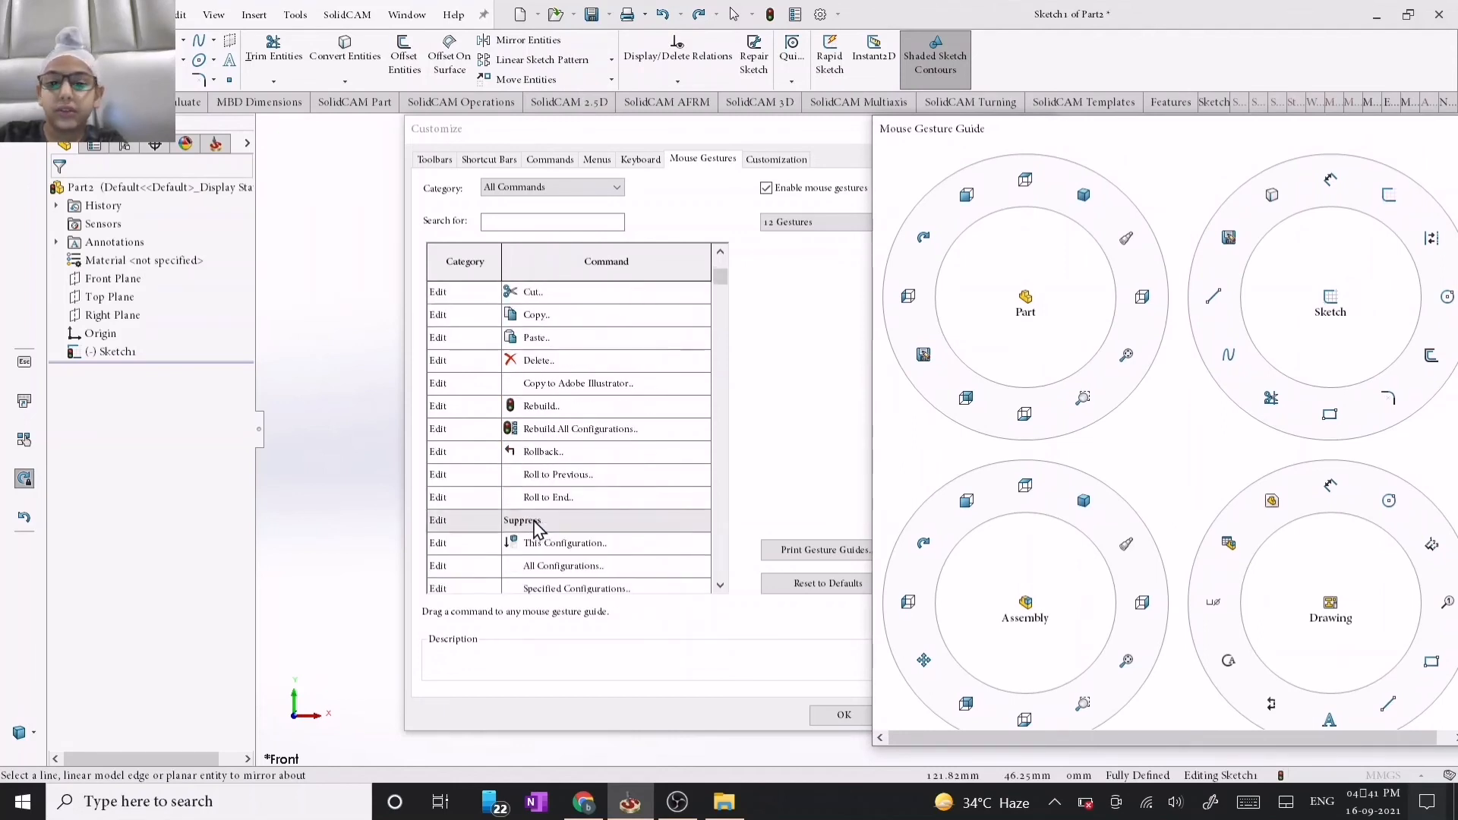
scroll(577, 456, down, 3)
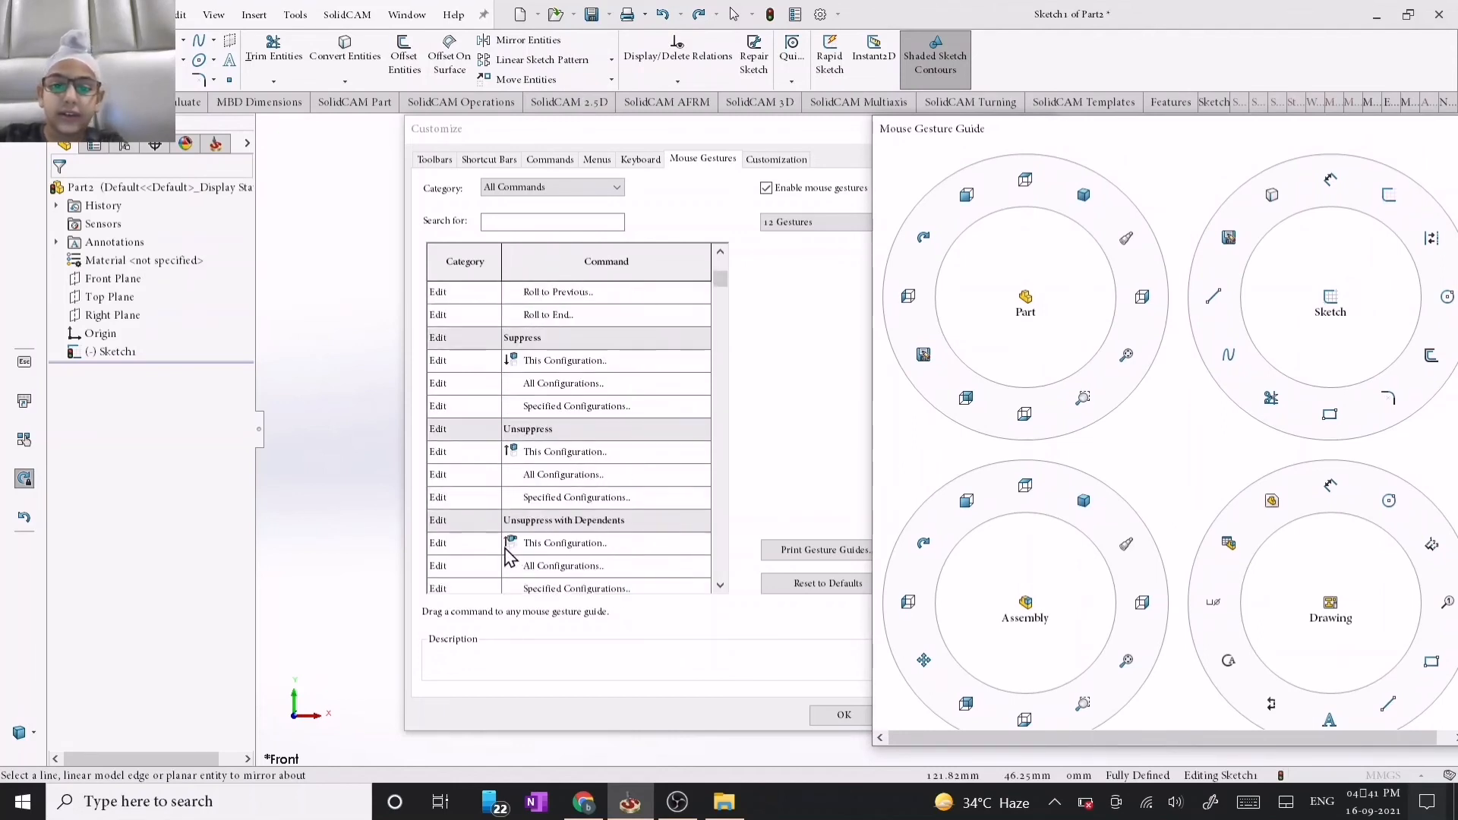
scroll(575, 473, up, 6)
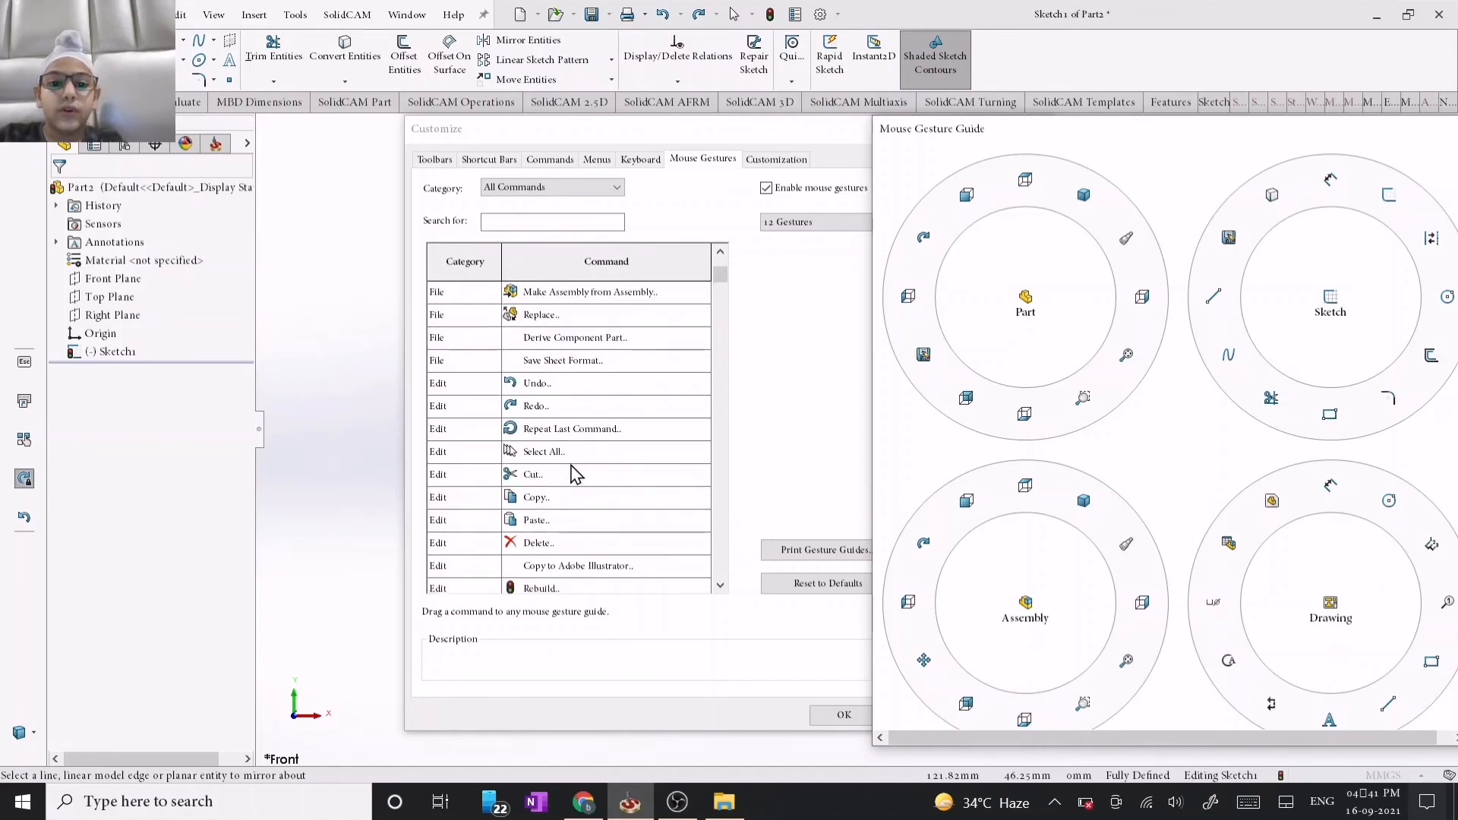
mouse_move(561, 366)
mouse_down()
mouse_move(691, 373)
mouse_move(668, 380)
mouse_move(617, 351)
mouse_move(796, 407)
mouse_move(939, 361)
mouse_move(928, 241)
mouse_move(695, 389)
mouse_move(579, 351)
mouse_move(579, 367)
mouse_up()
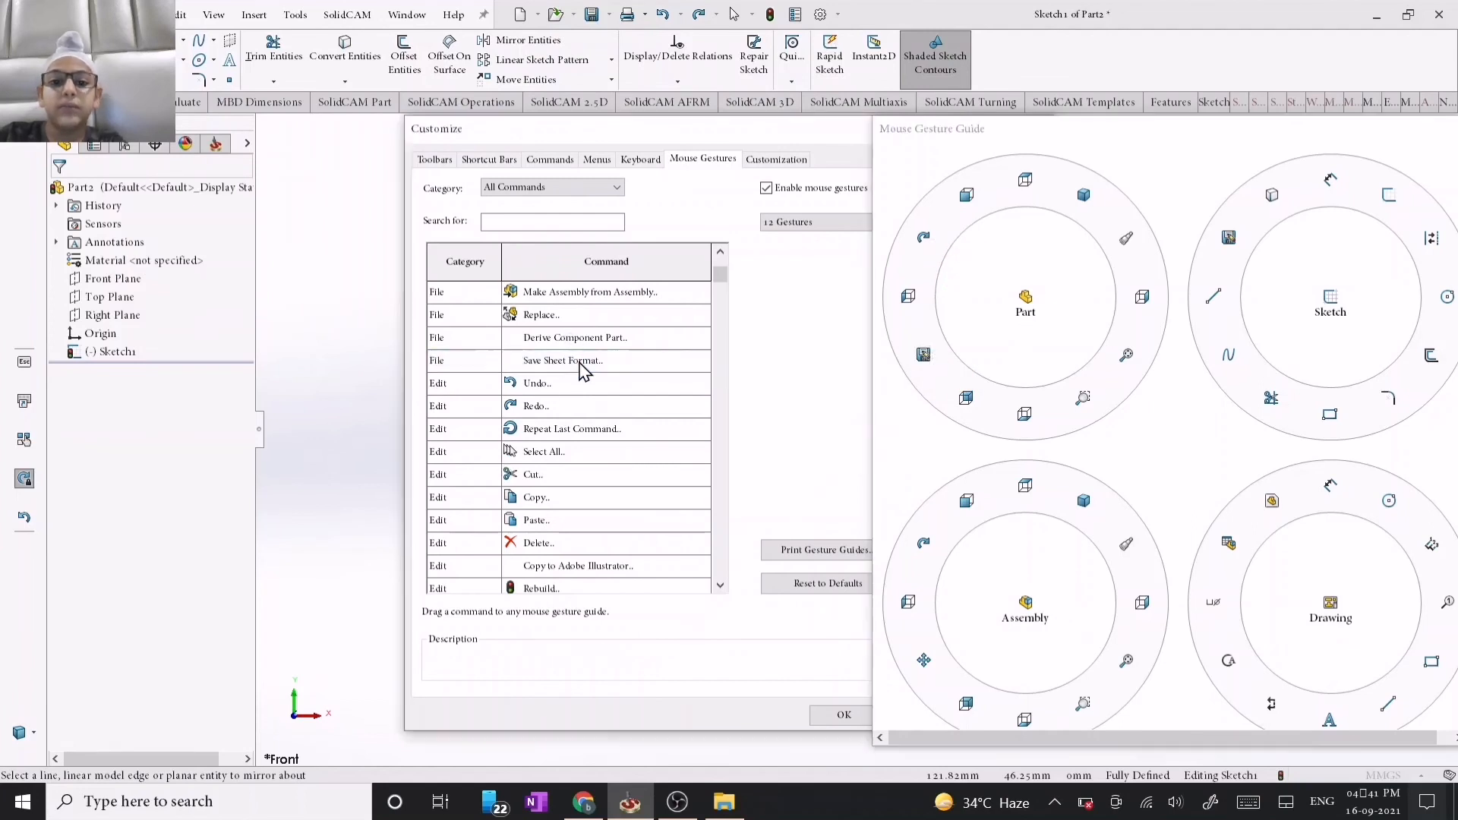
scroll(576, 423, up, 2)
scroll(565, 451, up, 6)
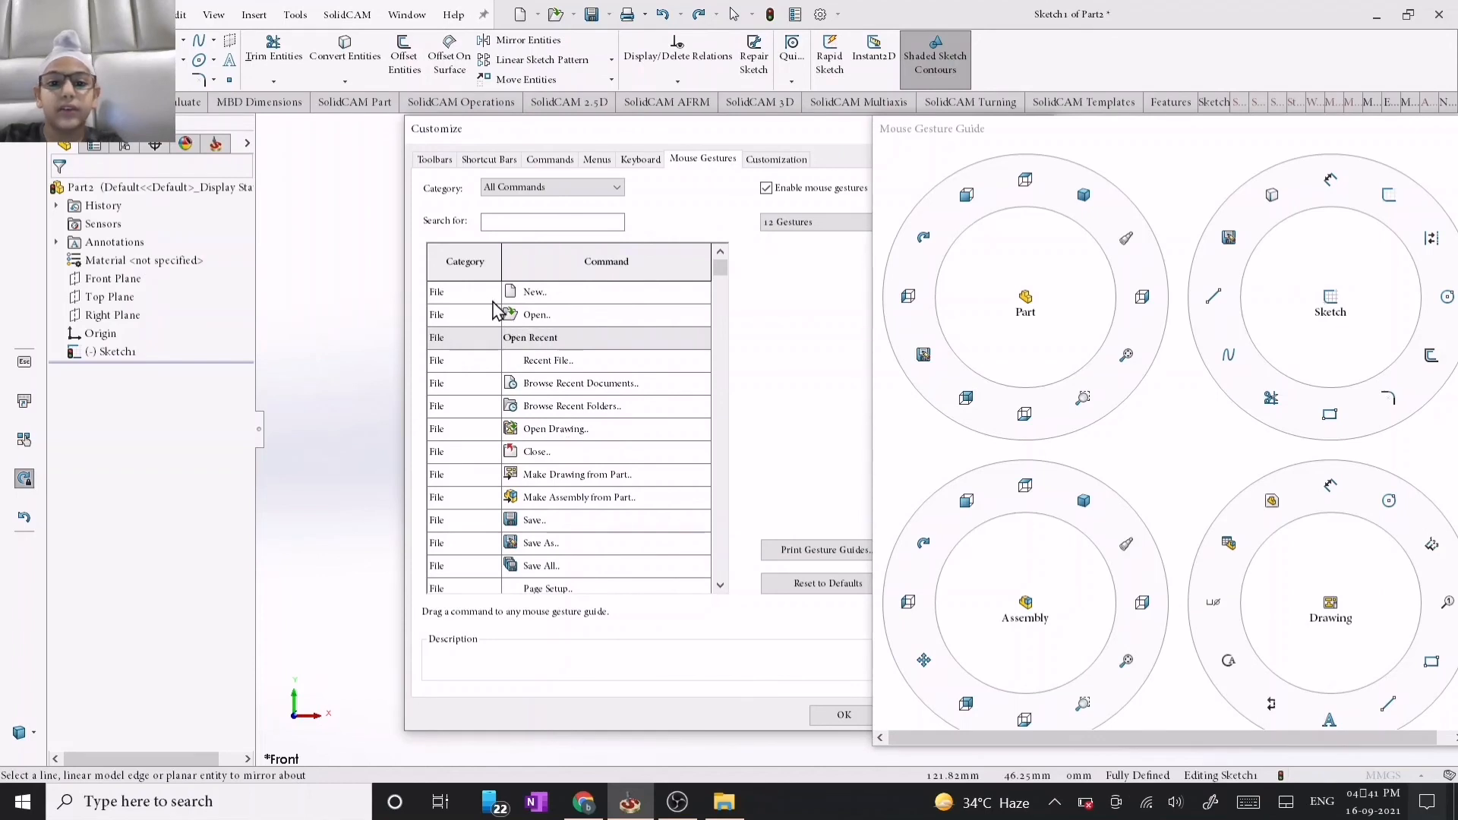
mouse_move(561, 322)
mouse_down()
mouse_move(1024, 308)
mouse_move(923, 304)
mouse_move(978, 230)
mouse_move(1046, 215)
mouse_move(1115, 228)
mouse_move(1176, 279)
mouse_move(1237, 238)
mouse_move(1332, 303)
mouse_move(1329, 501)
mouse_move(1360, 460)
mouse_move(1391, 502)
mouse_move(1152, 519)
mouse_move(1018, 480)
mouse_move(899, 554)
mouse_move(1022, 710)
mouse_move(1118, 651)
mouse_move(1043, 558)
mouse_move(761, 541)
mouse_move(595, 449)
mouse_move(608, 446)
mouse_up()
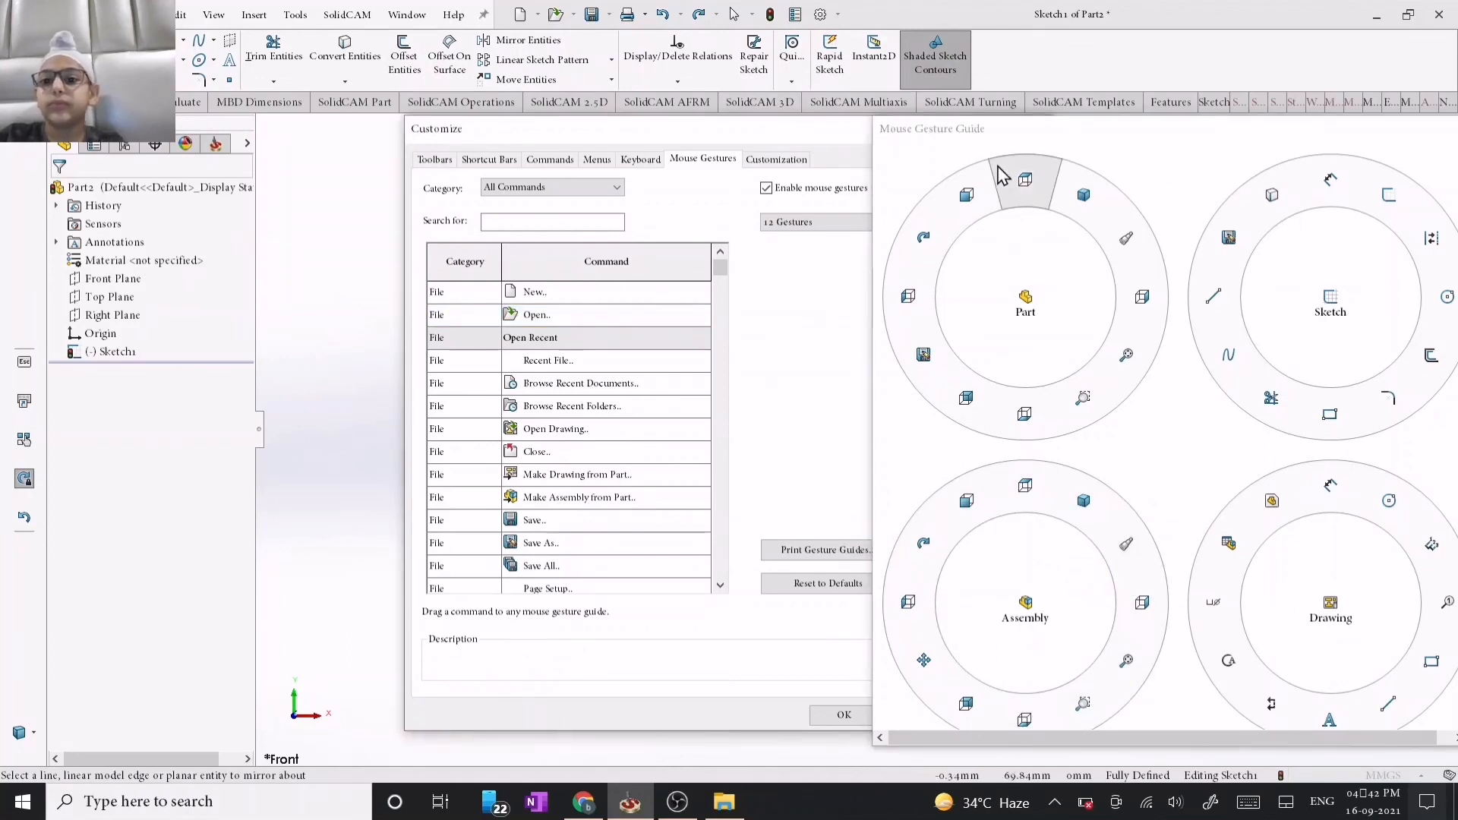
drag(964, 137, 676, 105)
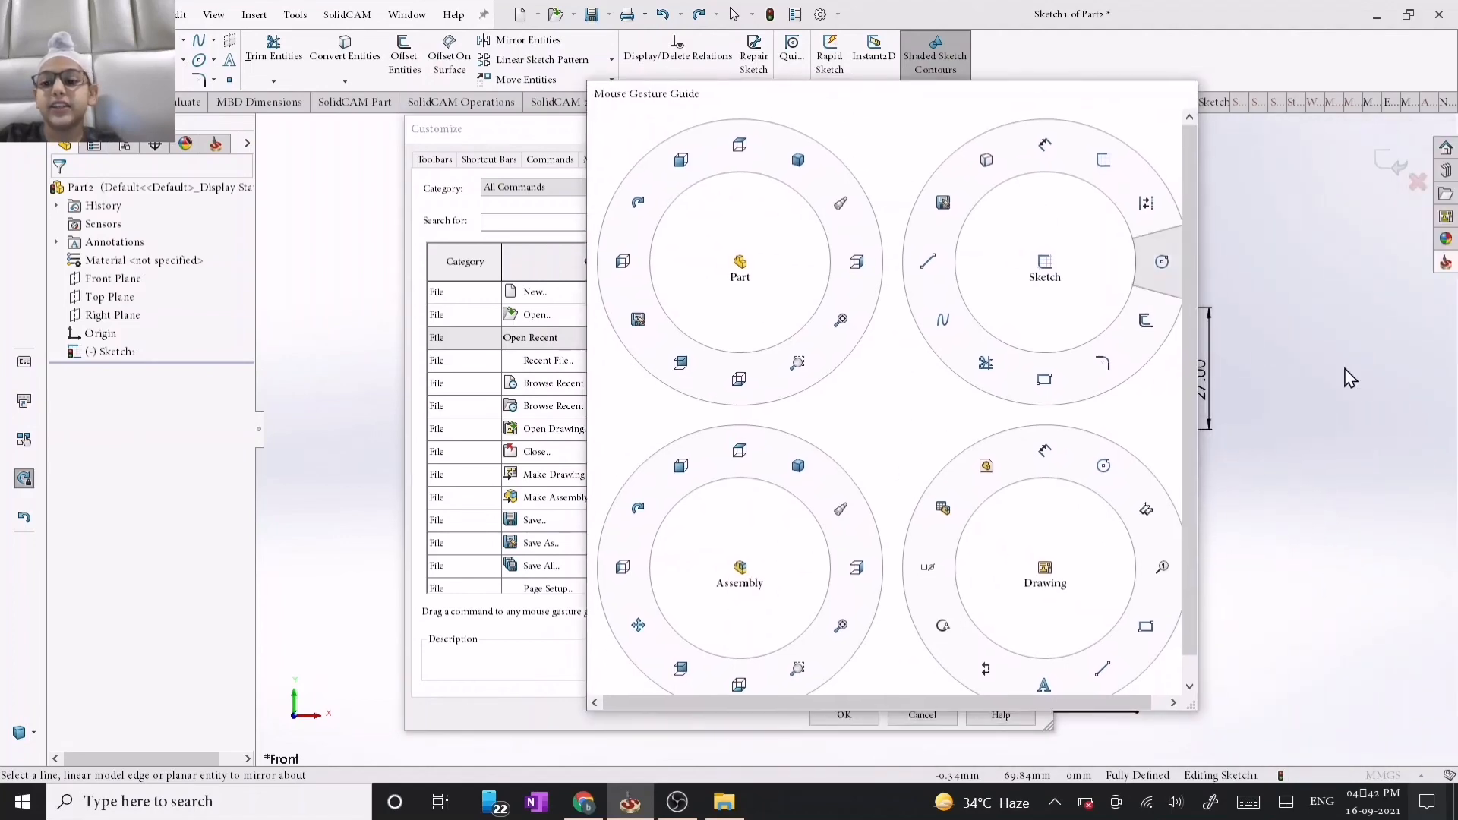